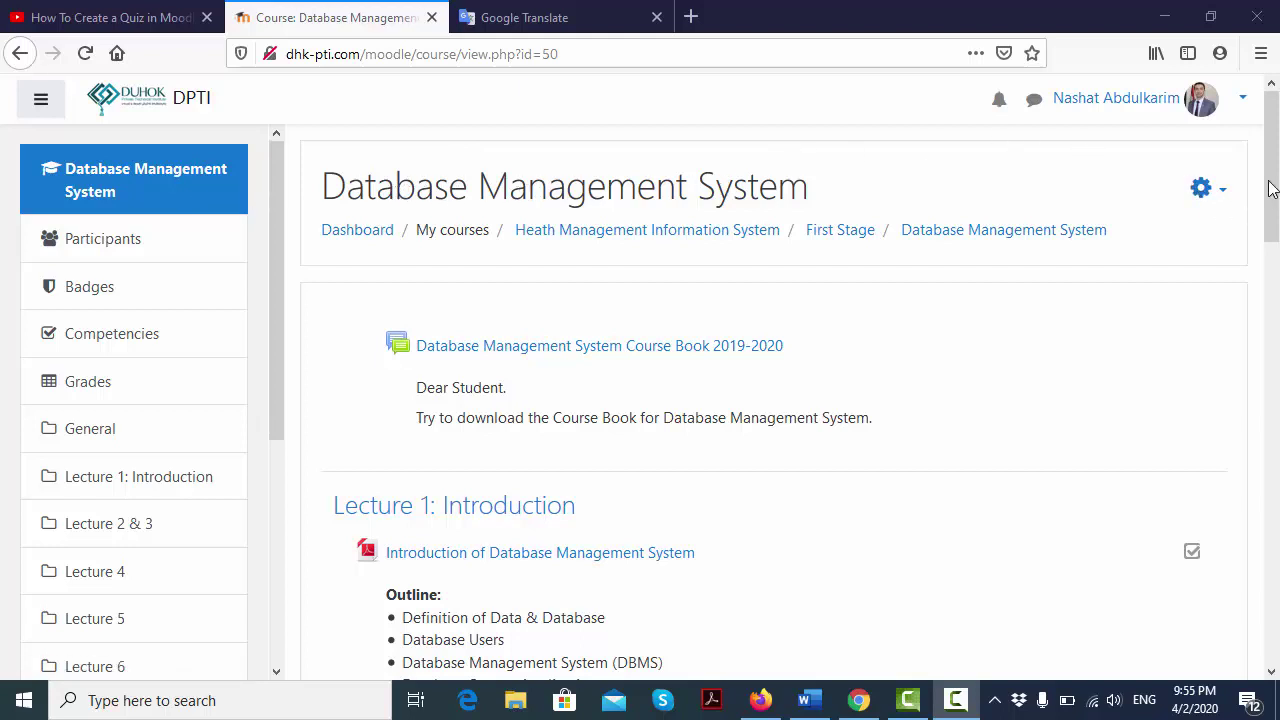
Turn on editing for the Database Management System course.
drag(1270, 190, 1240, 189)
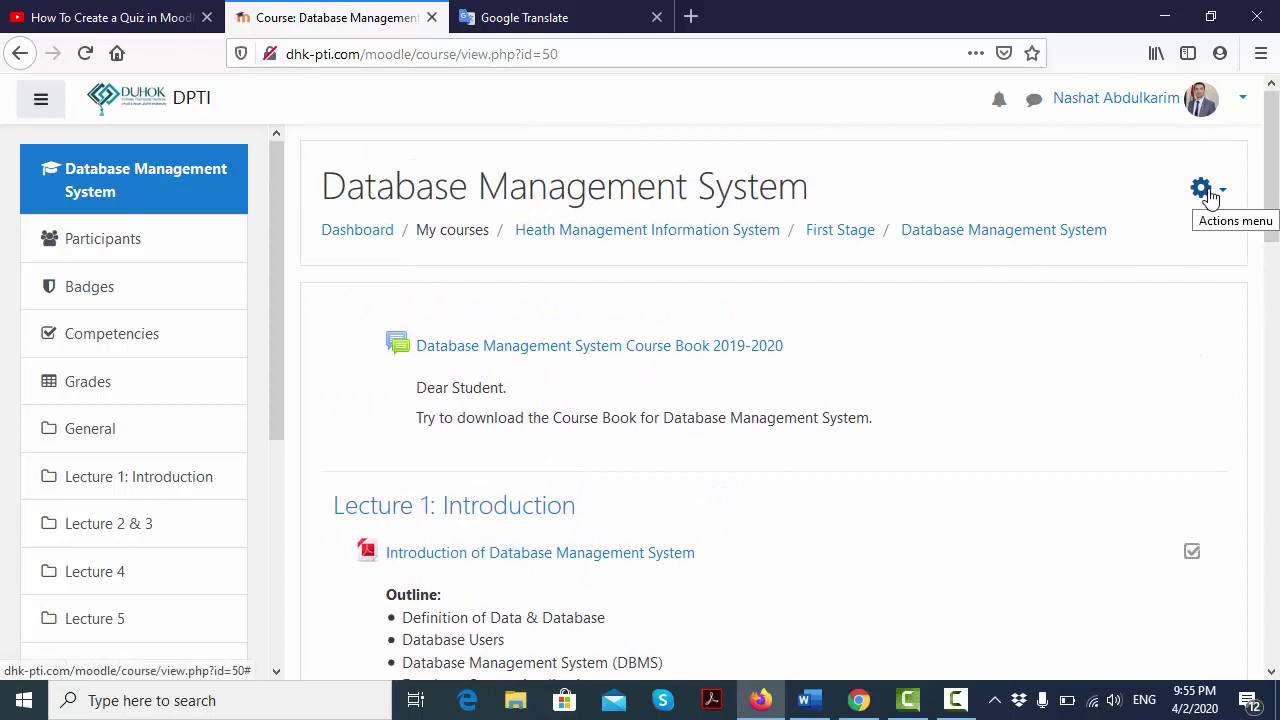
click(1210, 197)
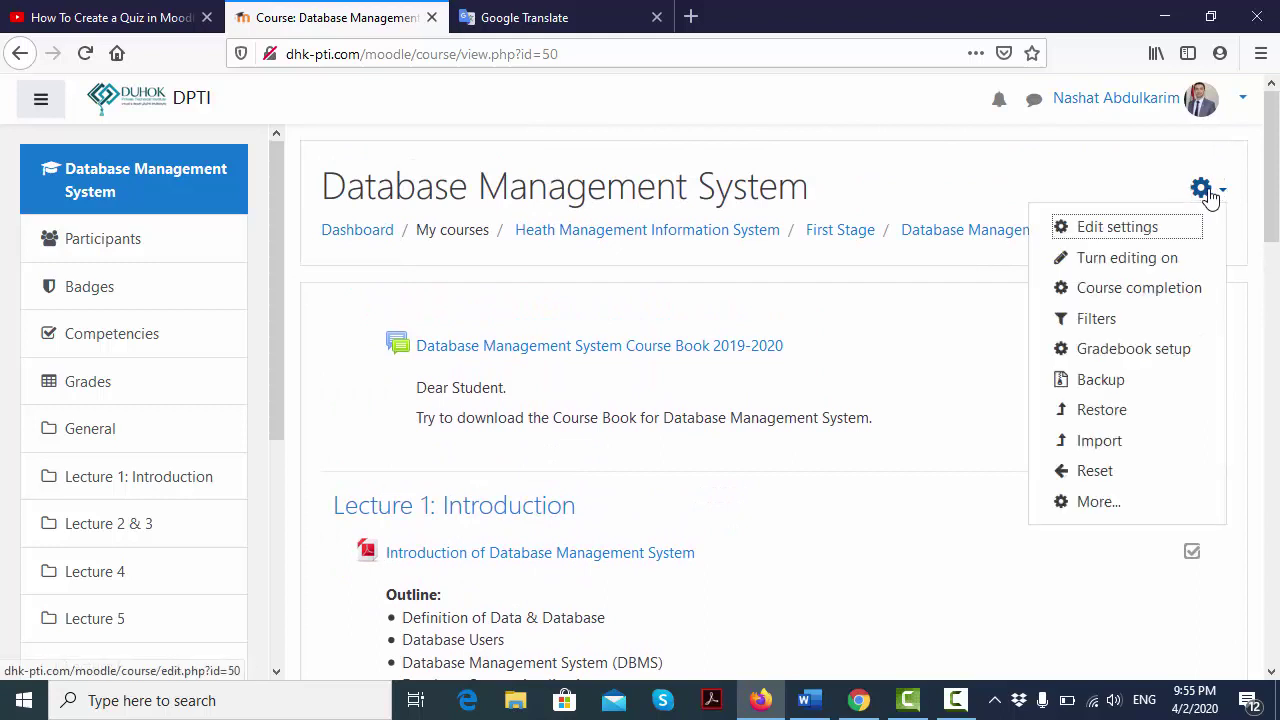
click(1187, 262)
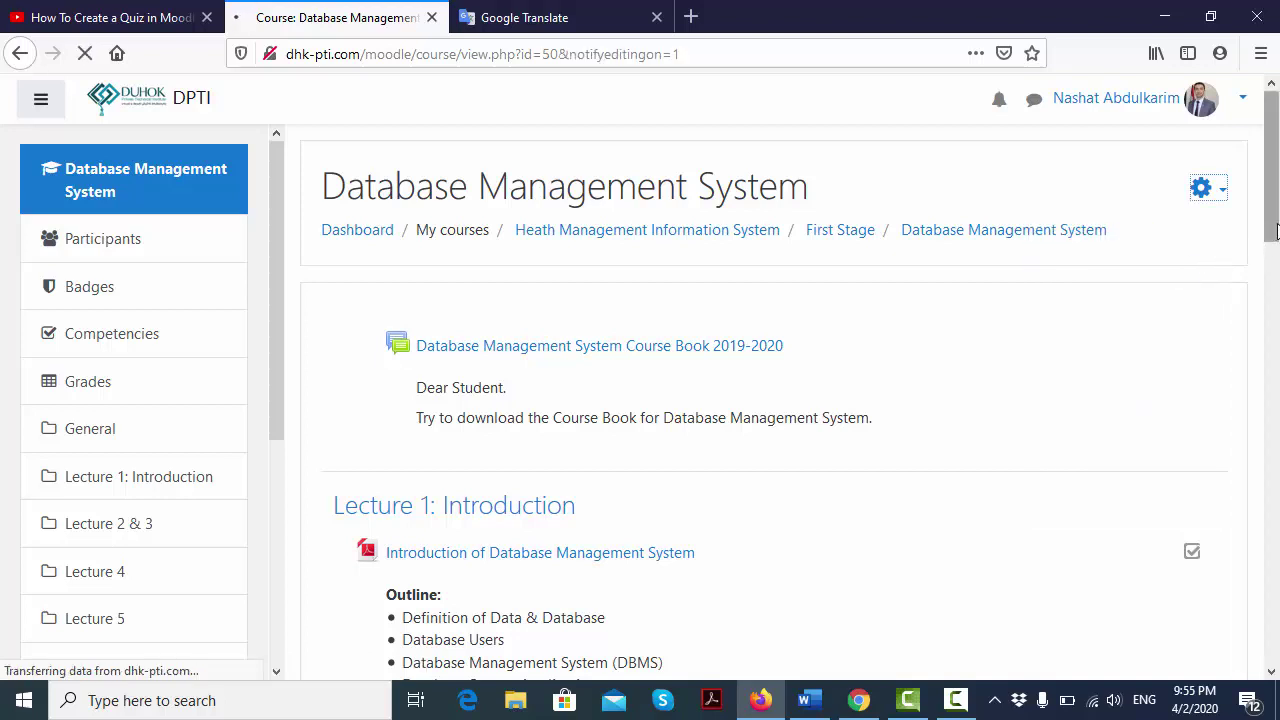
Add a new Quiz activity to the Lecture 6 section of the course.
drag(1275, 193, 1277, 270)
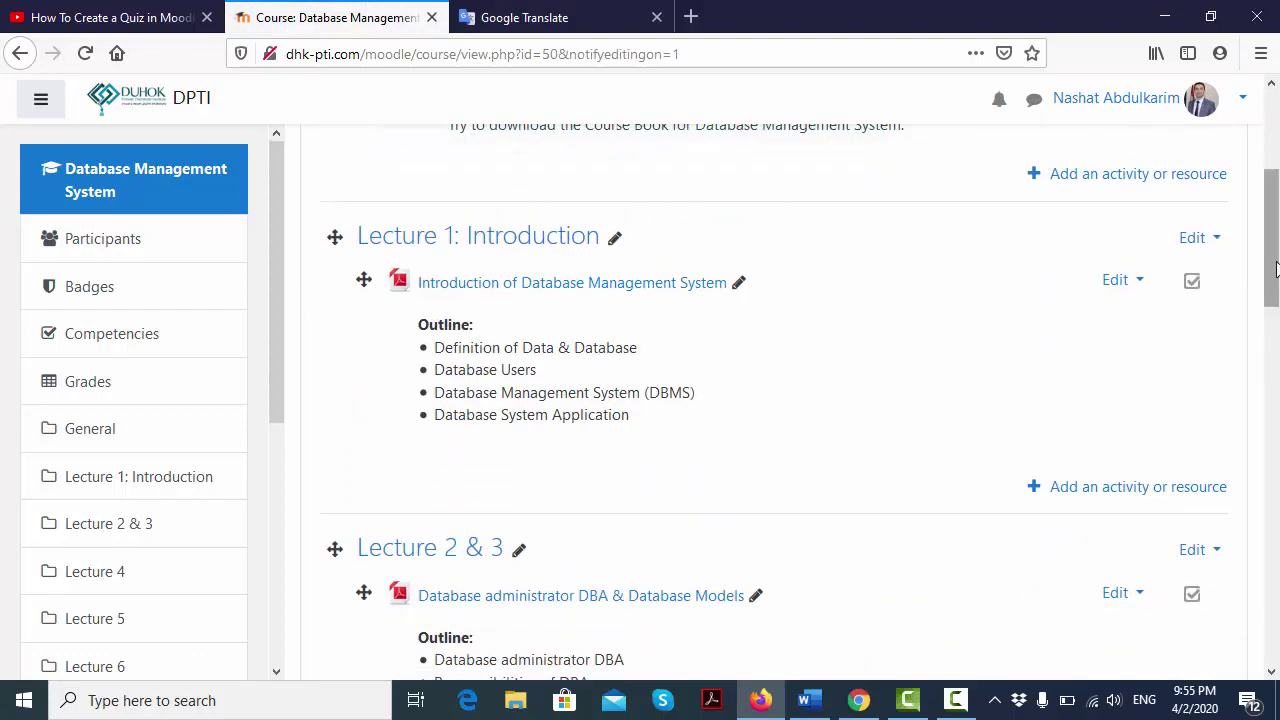
drag(1276, 268, 1277, 595)
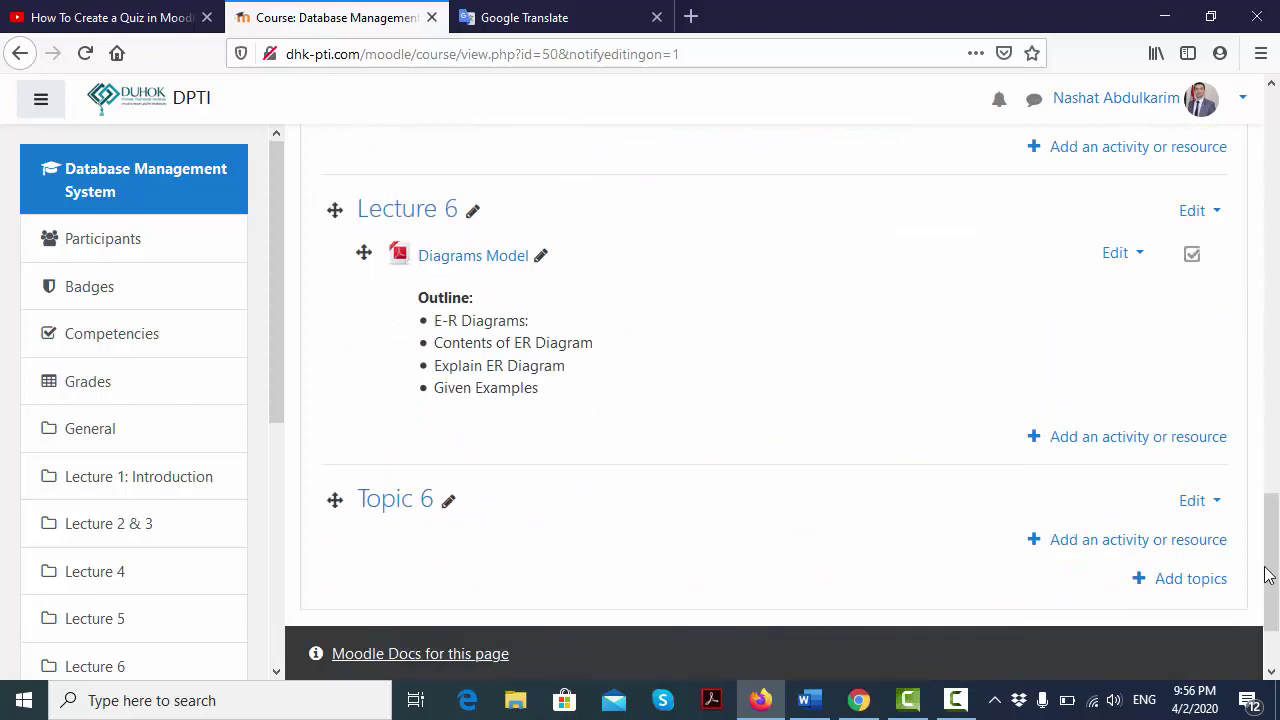
click(1180, 440)
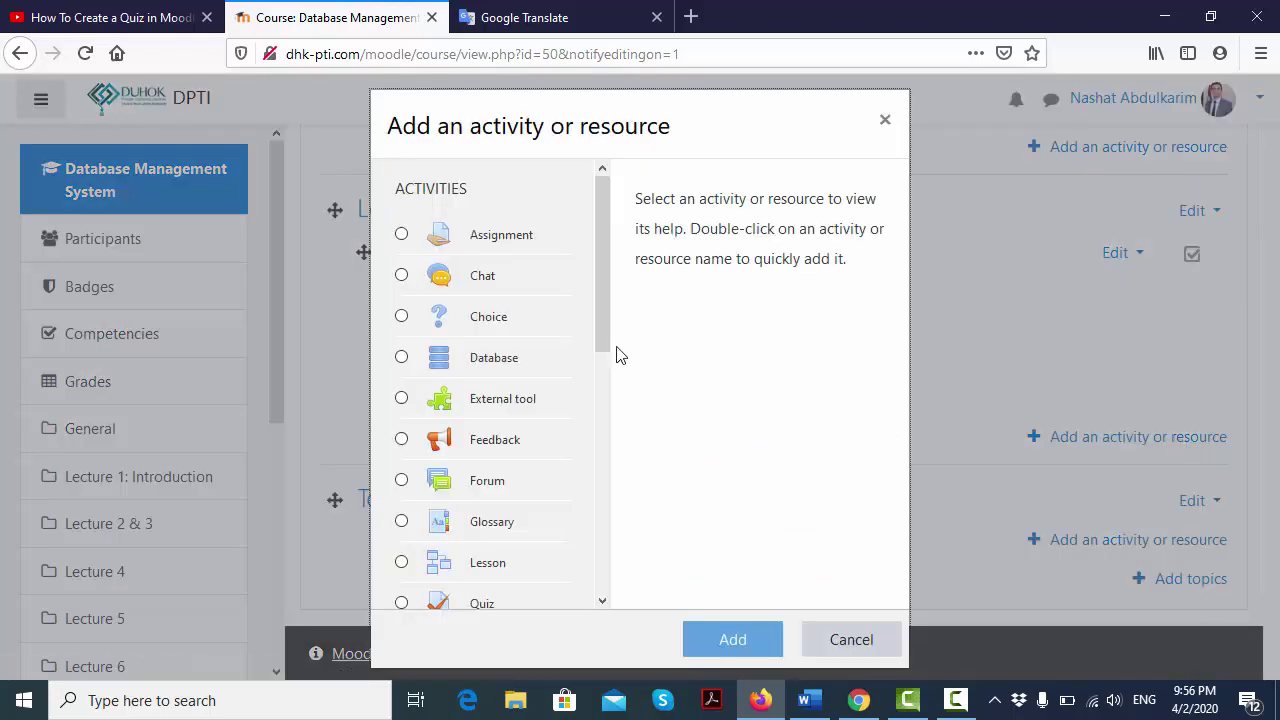
drag(606, 337, 604, 458)
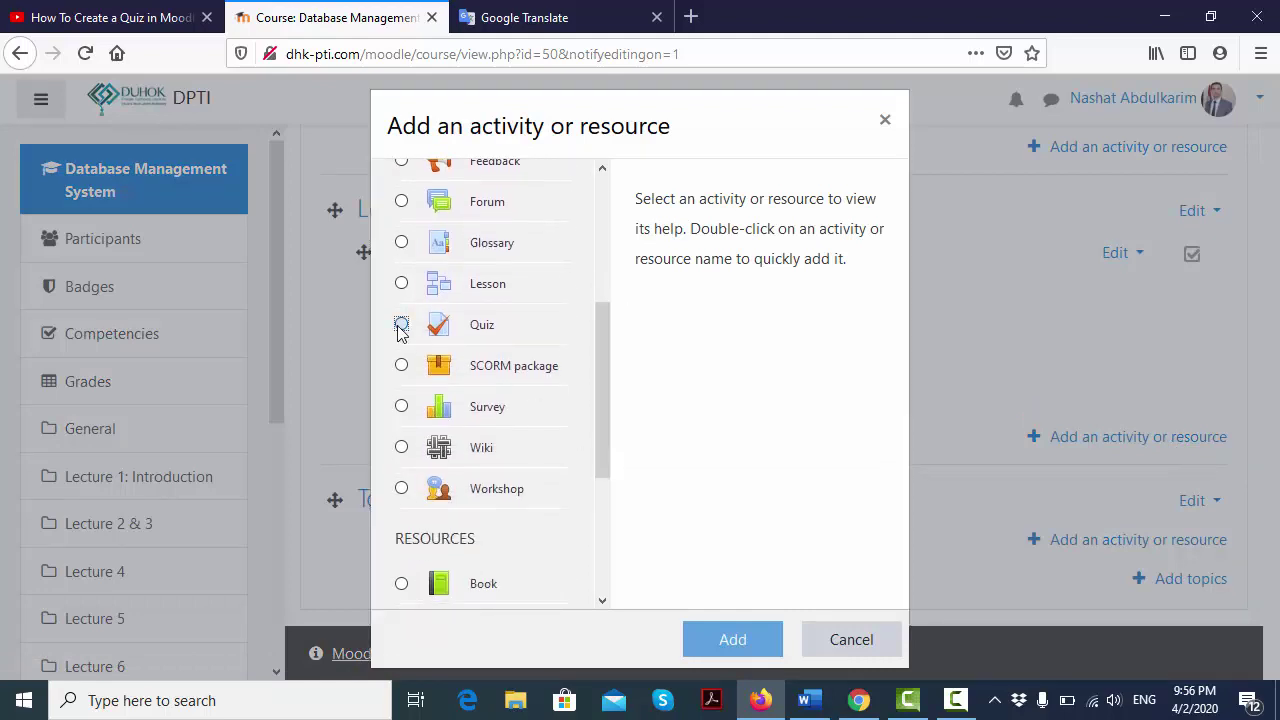
click(401, 325)
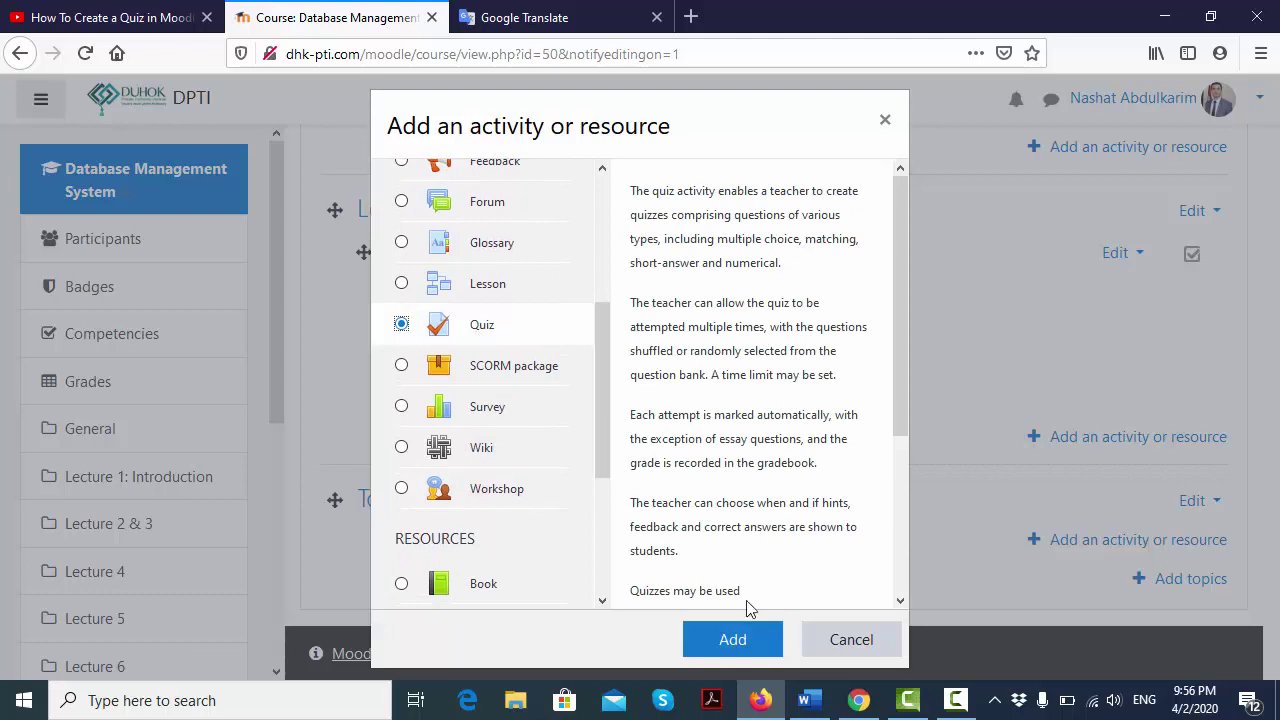
click(735, 640)
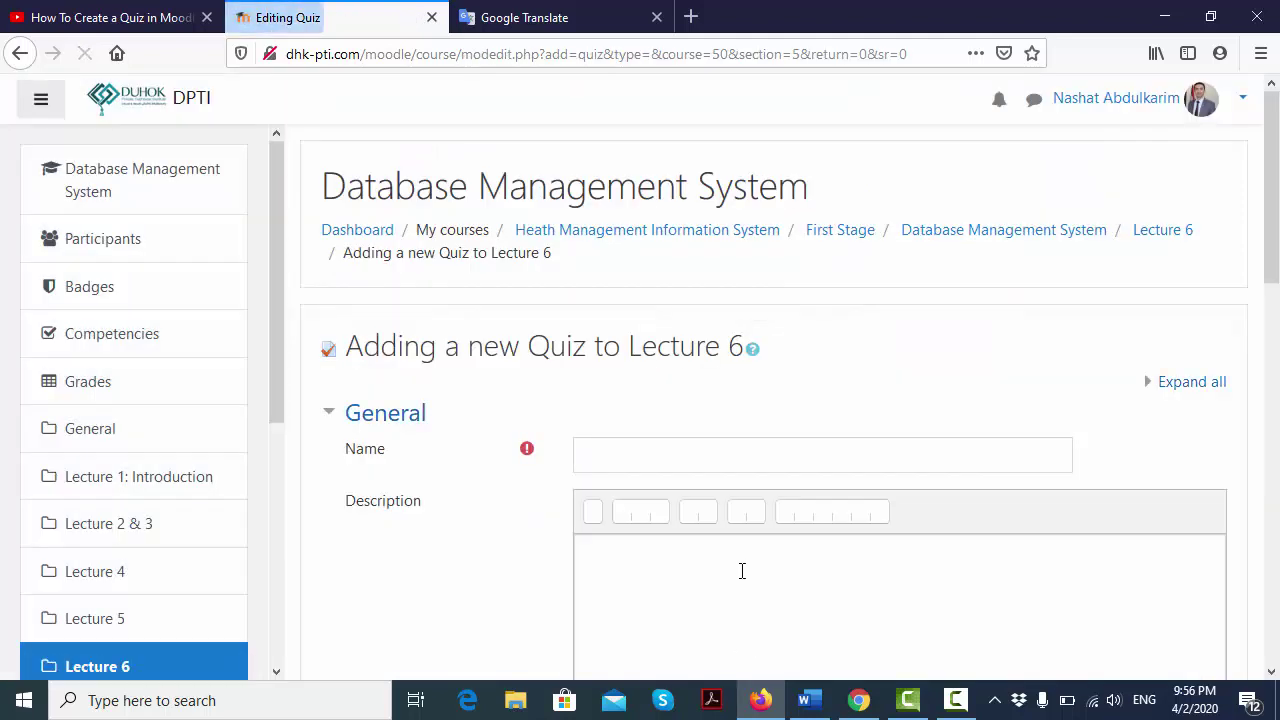
Enter Quiz 1 as both the name and the description of the new quiz.
click(734, 462)
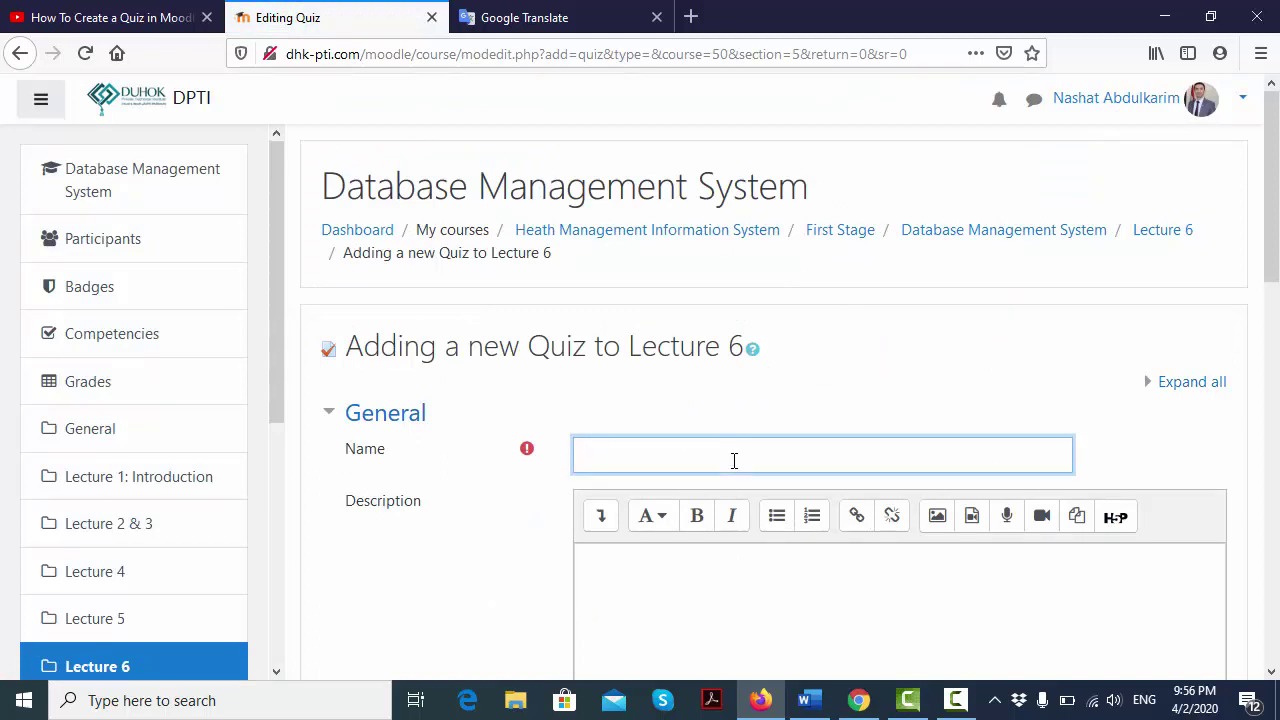
text(Quiz 1)
click(718, 575)
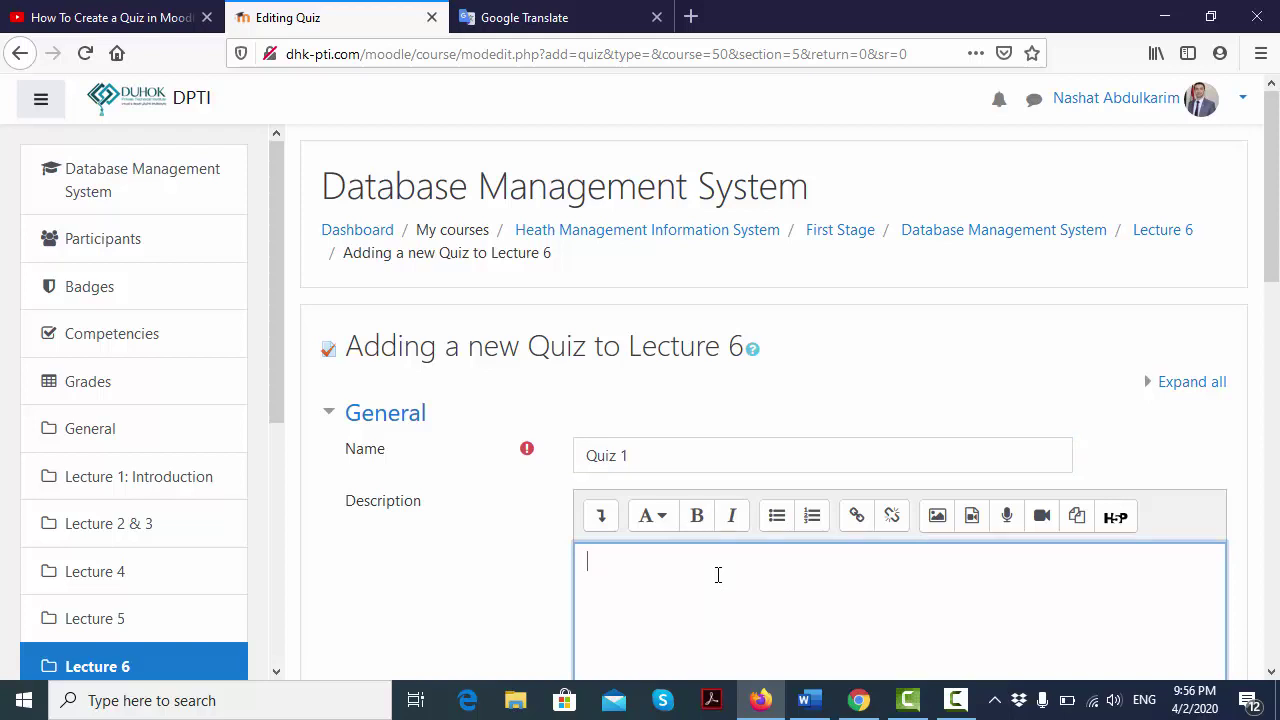
text(Quiz 1)
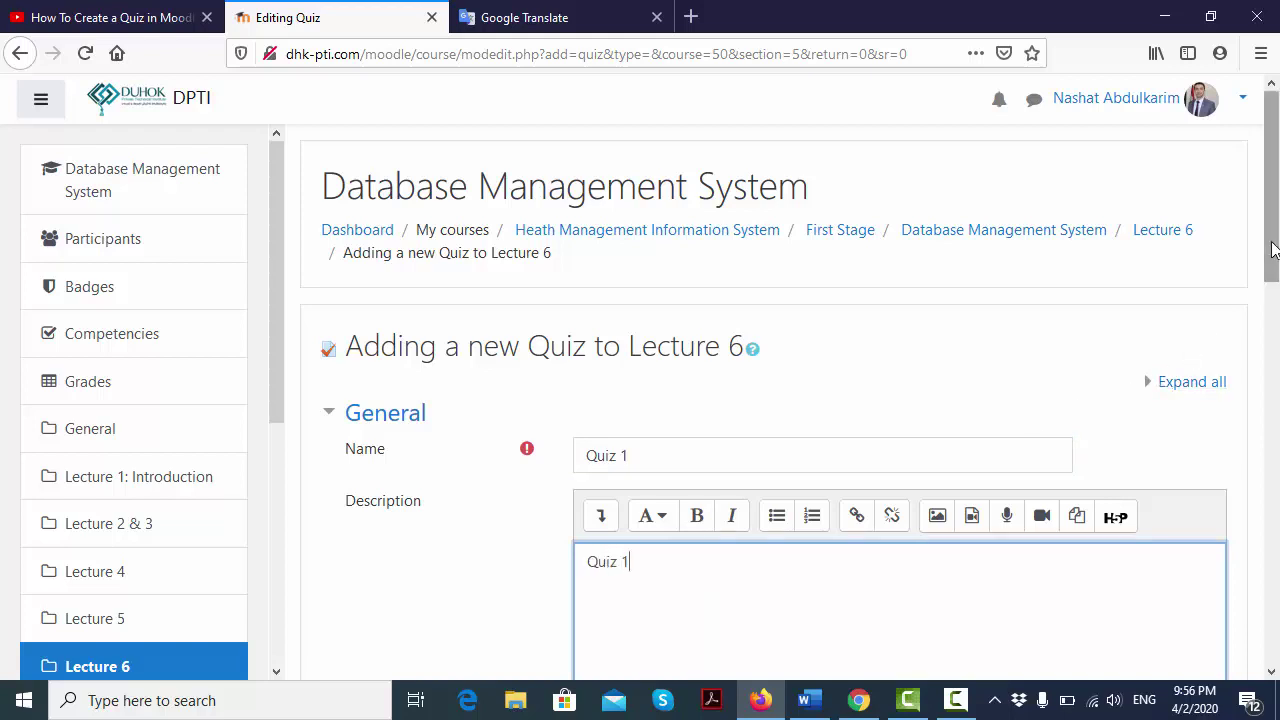
Enable the opening and closing dates in the quiz's Timing settings.
drag(1270, 265, 1272, 360)
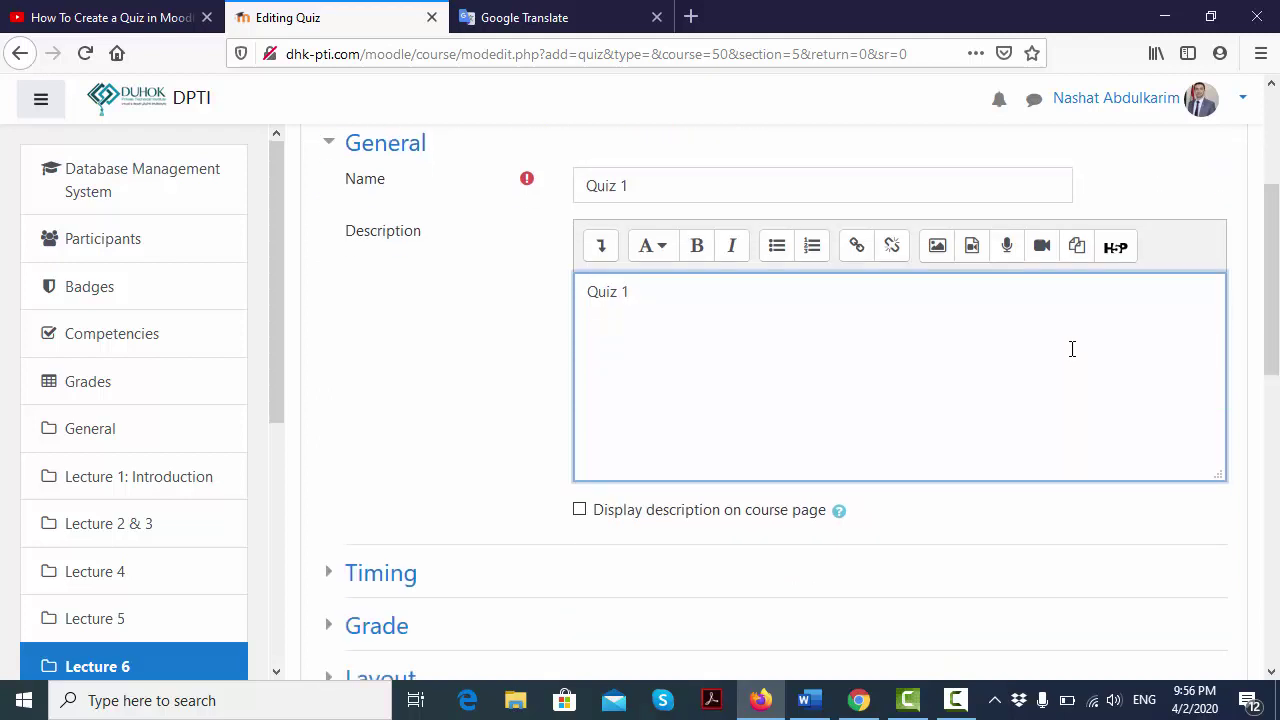
drag(1272, 300, 1272, 313)
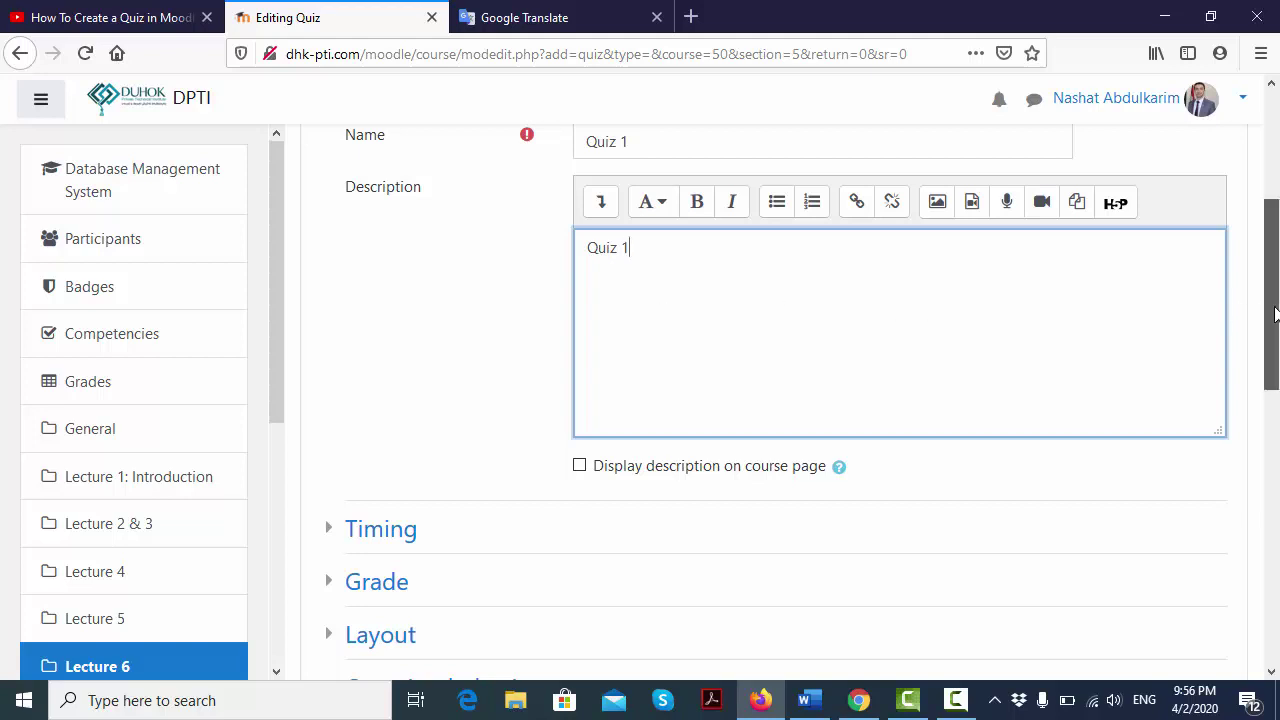
drag(1273, 315, 1271, 384)
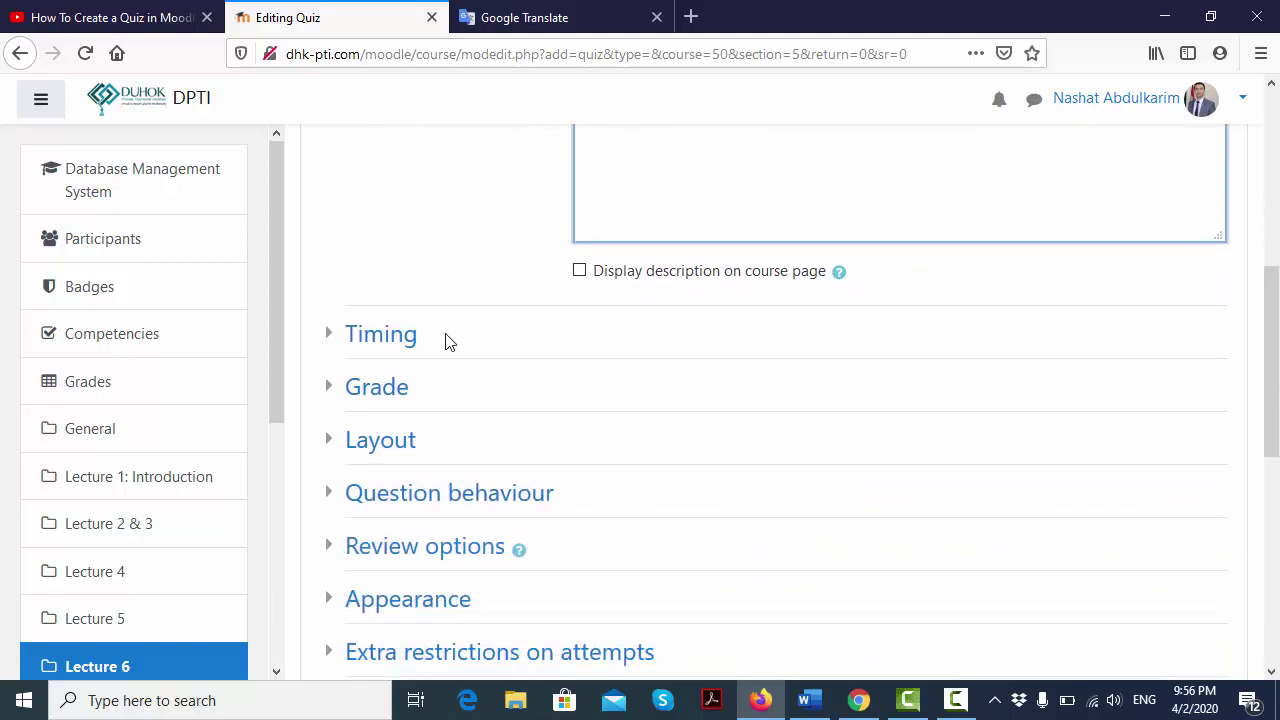
click(389, 345)
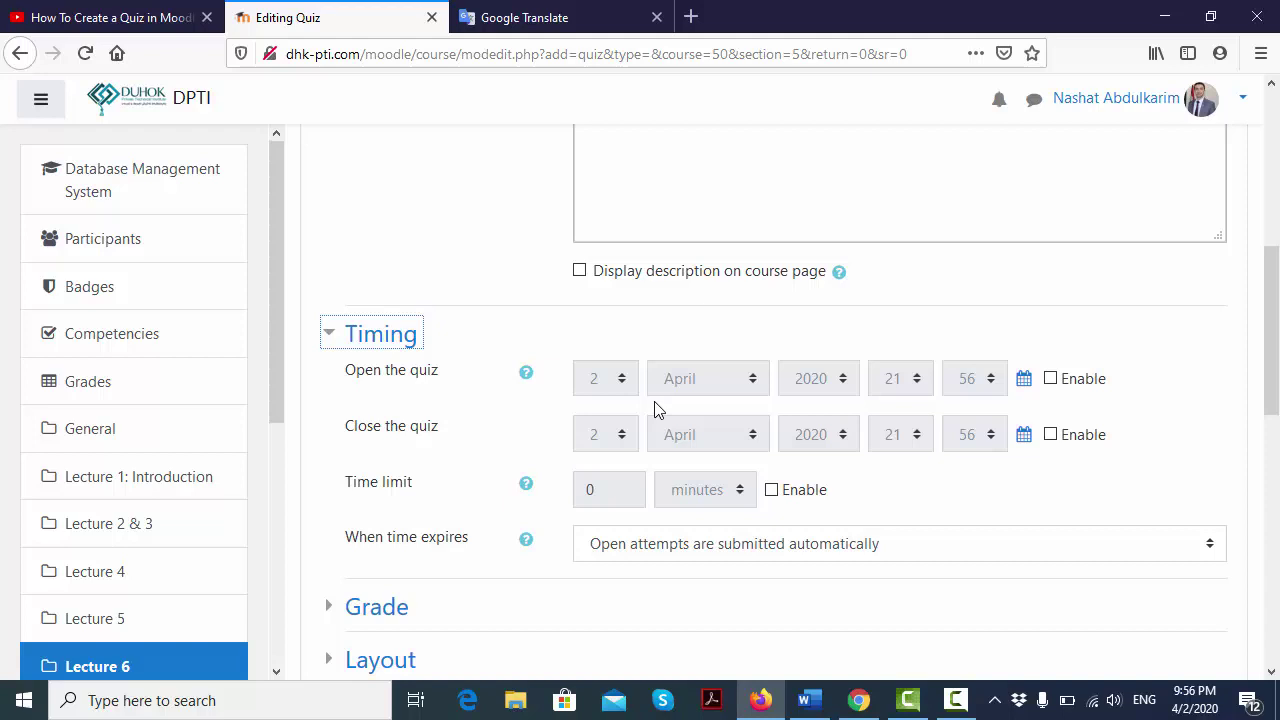
click(1053, 382)
click(1052, 436)
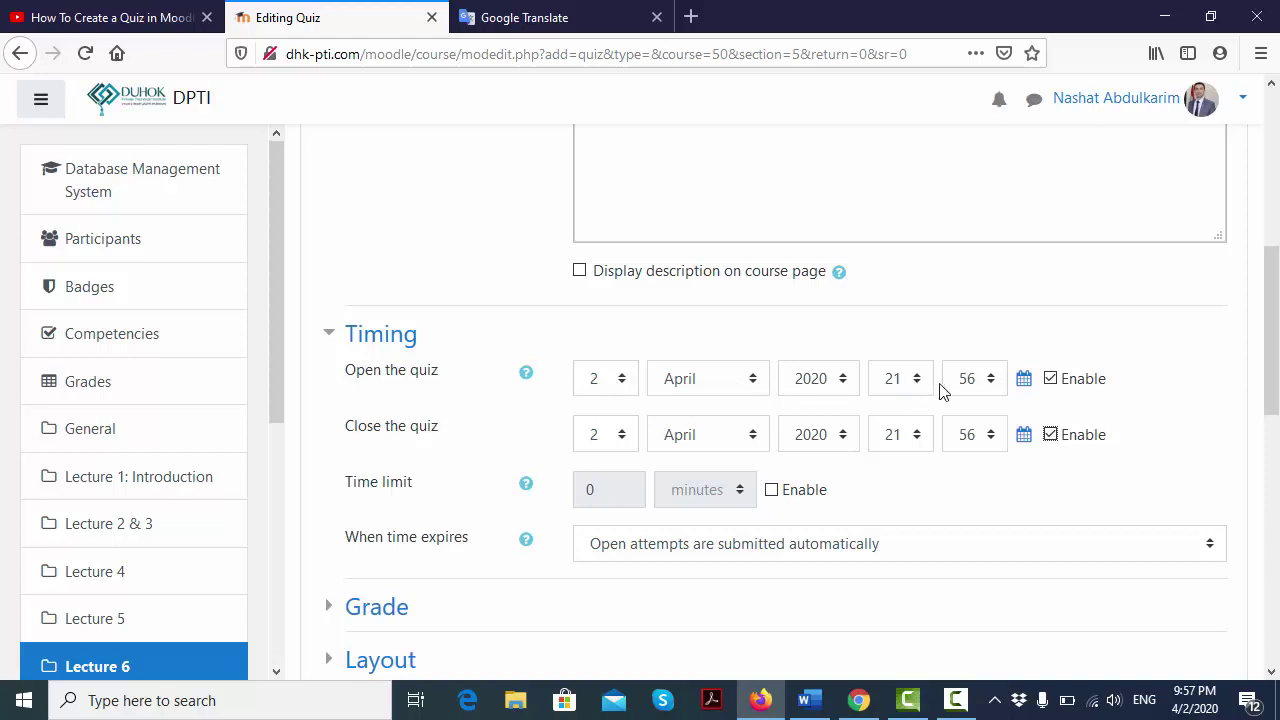
Set the quiz's opening minute to 59 and its closing hour to 22.
click(990, 380)
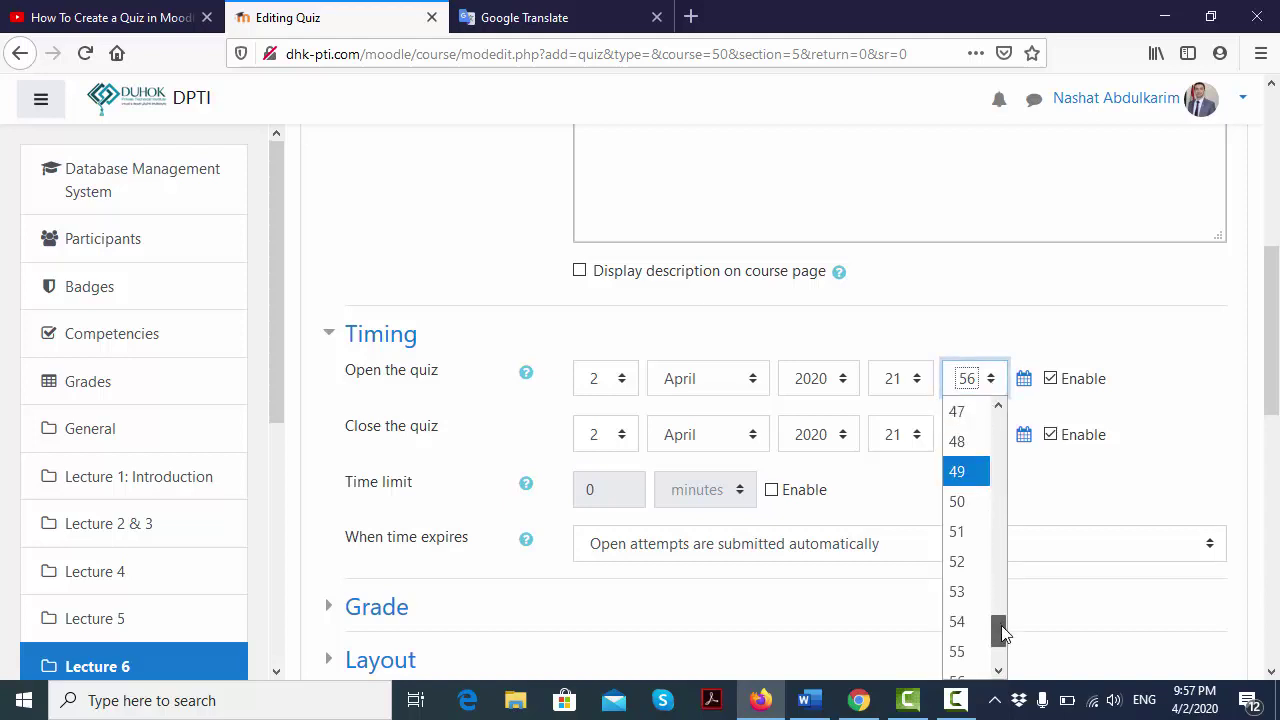
drag(1001, 625, 994, 686)
click(965, 668)
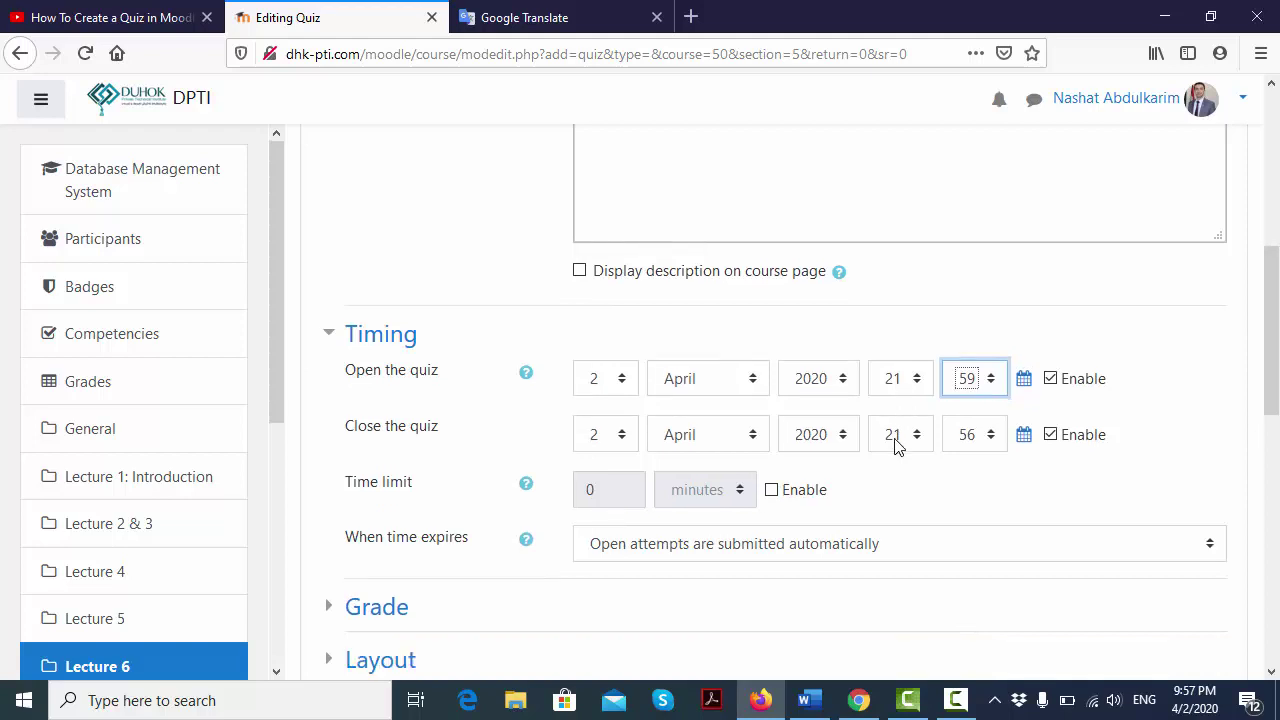
click(918, 444)
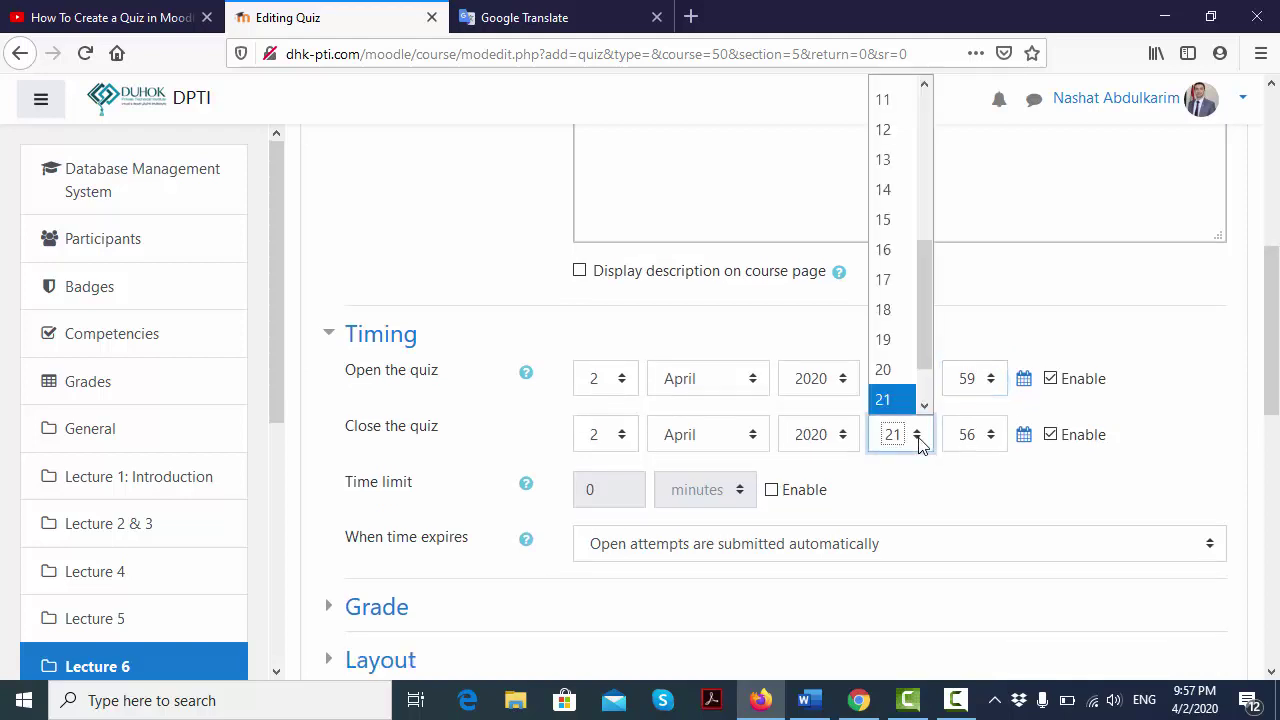
scroll(920, 403, down, 1)
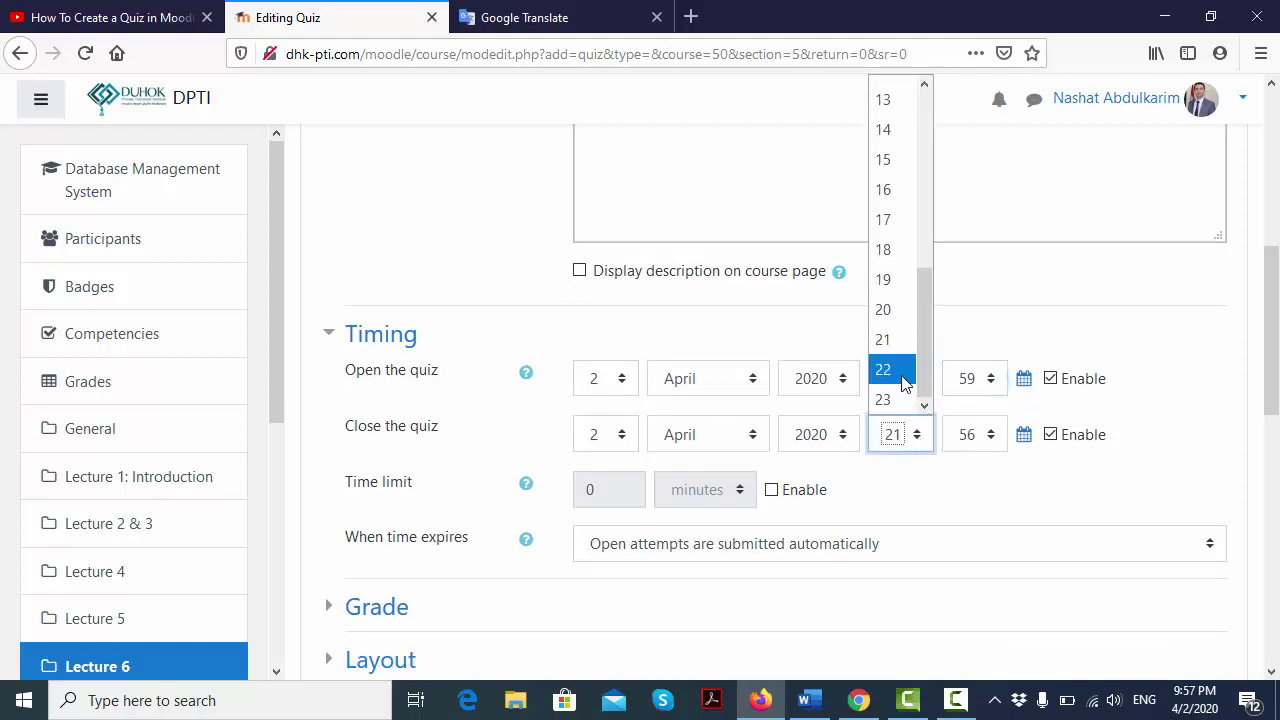
click(903, 368)
click(850, 486)
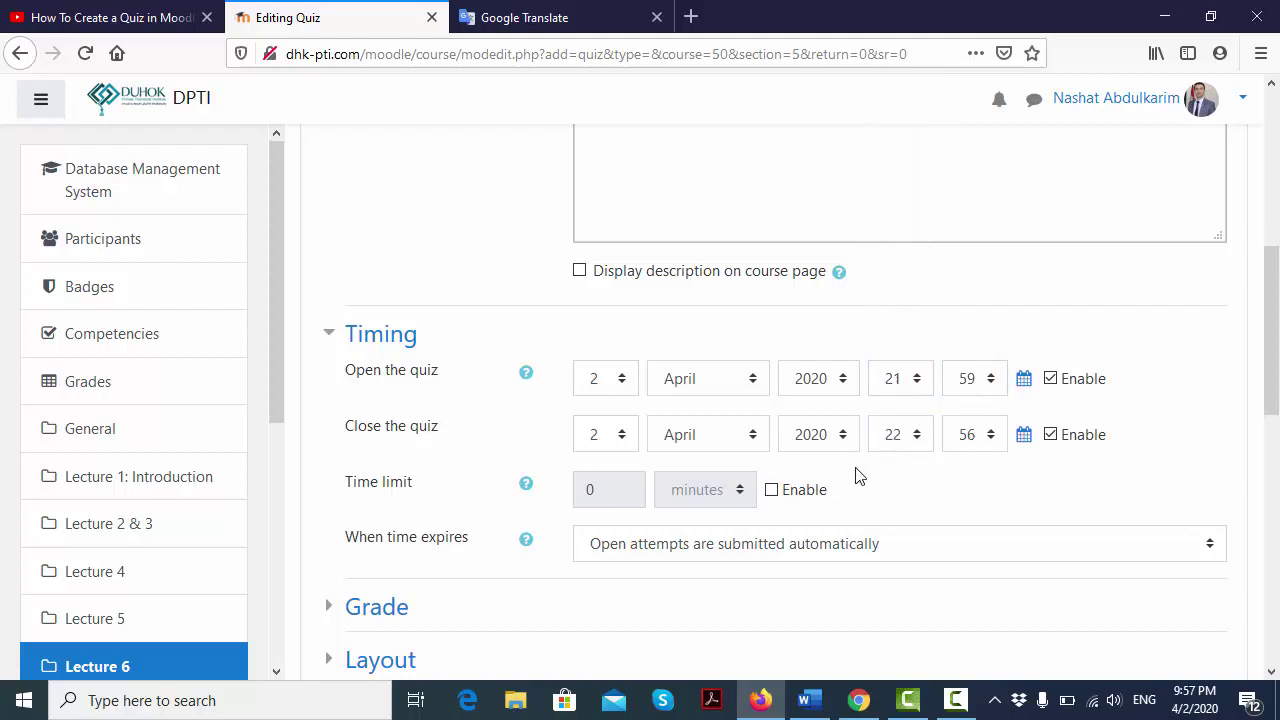
Enable the quiz time limit at 30 minutes, keeping open attempts submitted automatically when time expires.
click(771, 490)
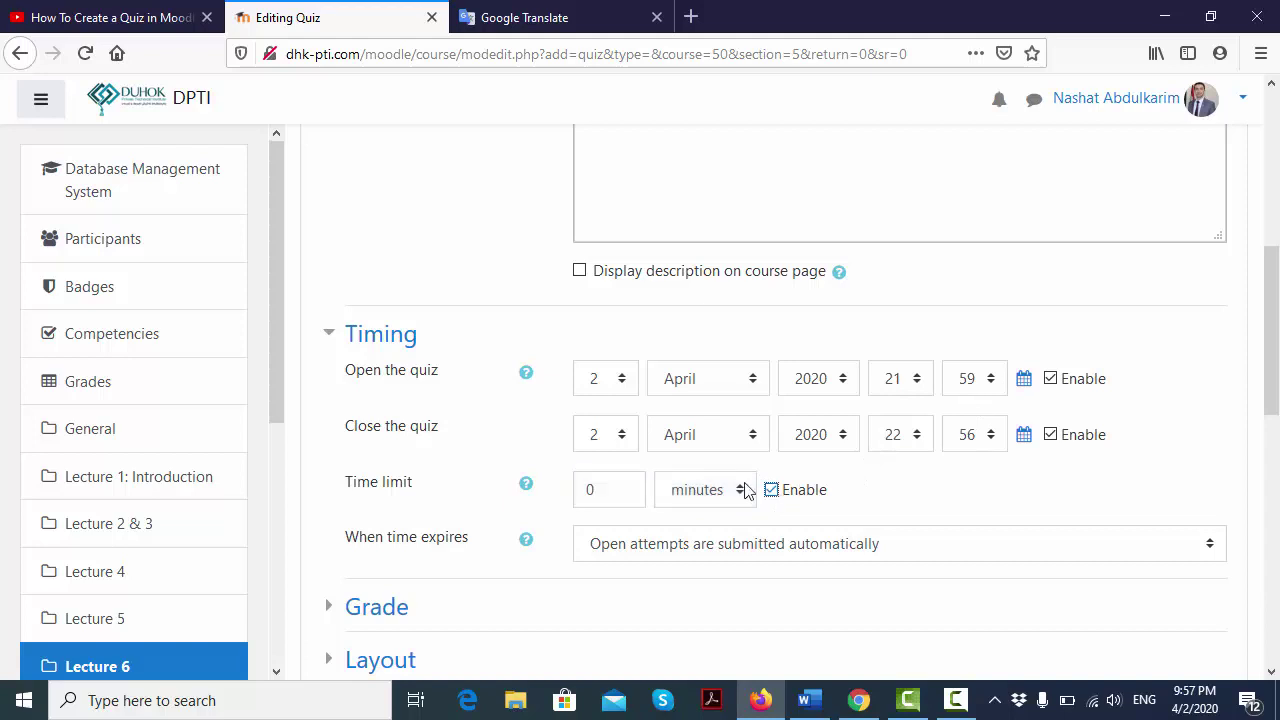
double_click(620, 487)
key(BackSpace)
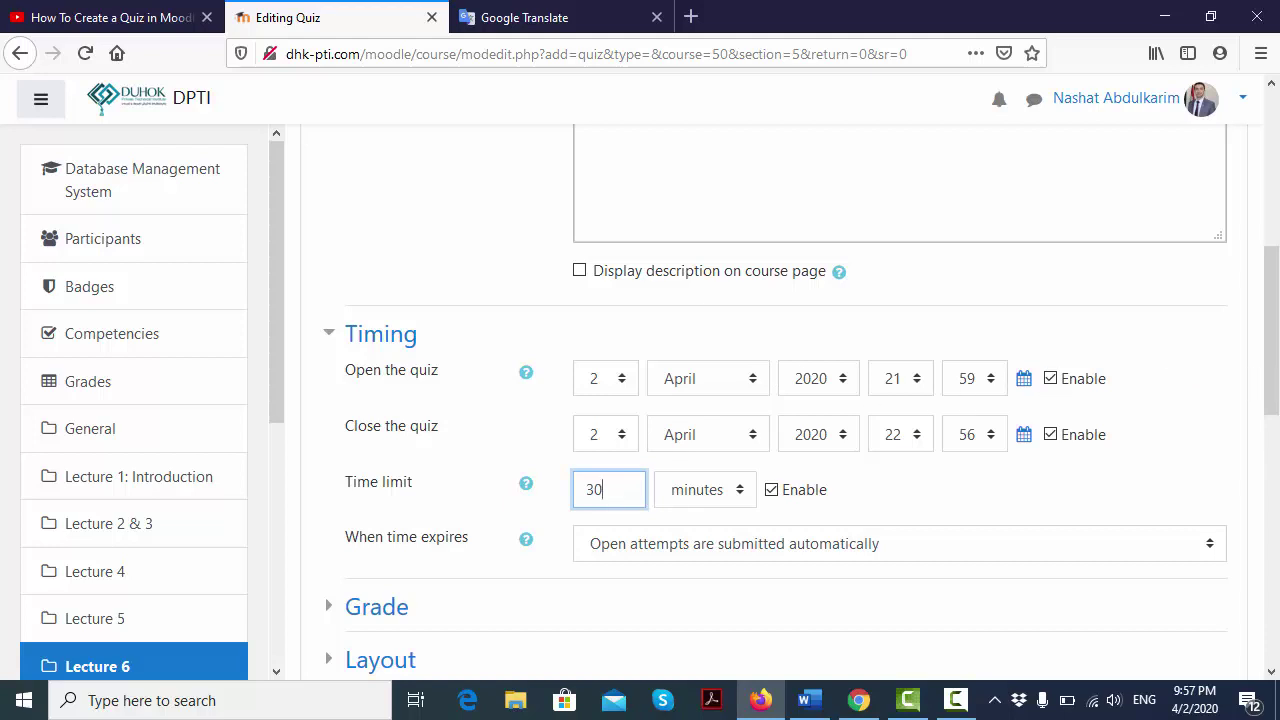
scroll(1276, 452, down, 3)
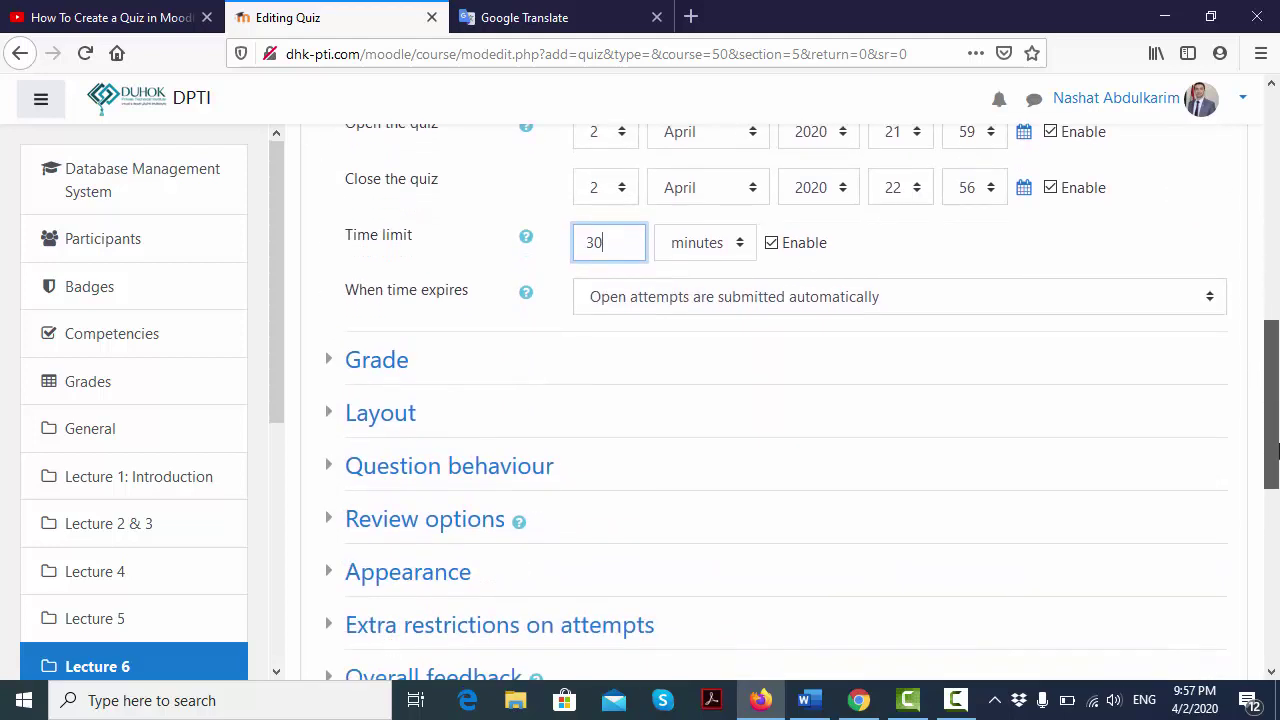
click(1211, 300)
click(1211, 300)
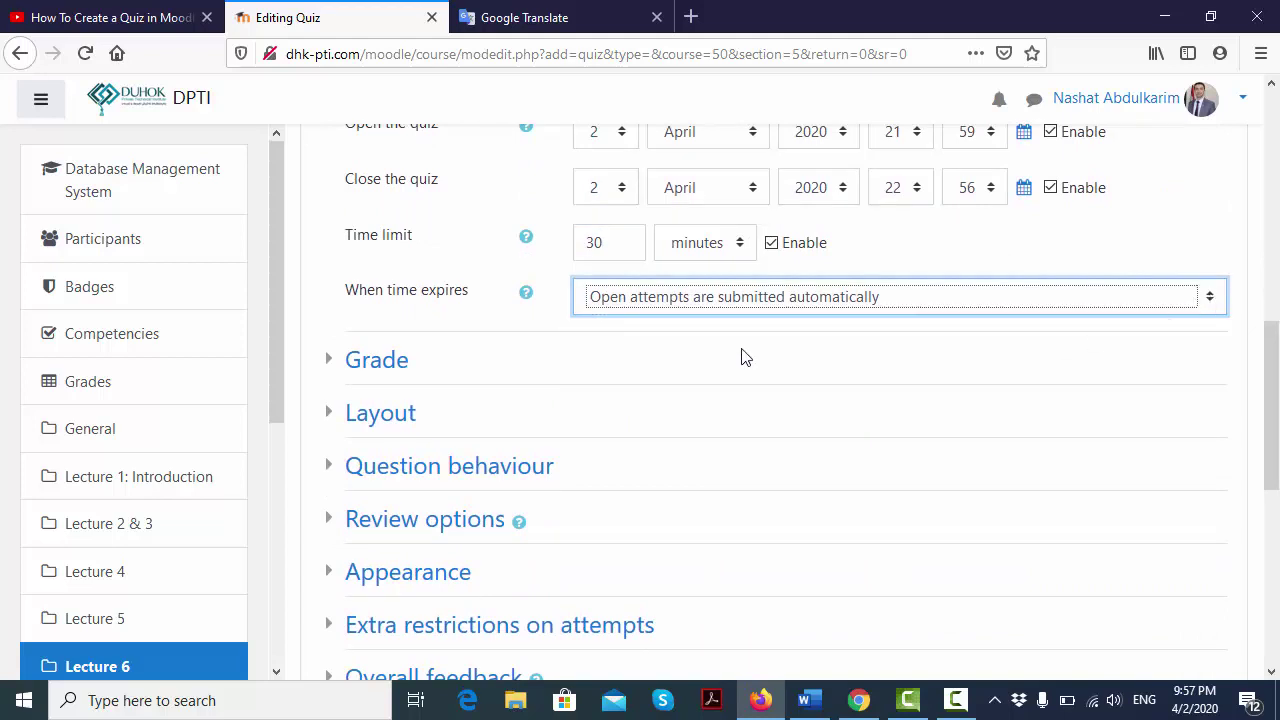
Check the Grade settings without changing them, and save and display the quiz.
click(399, 366)
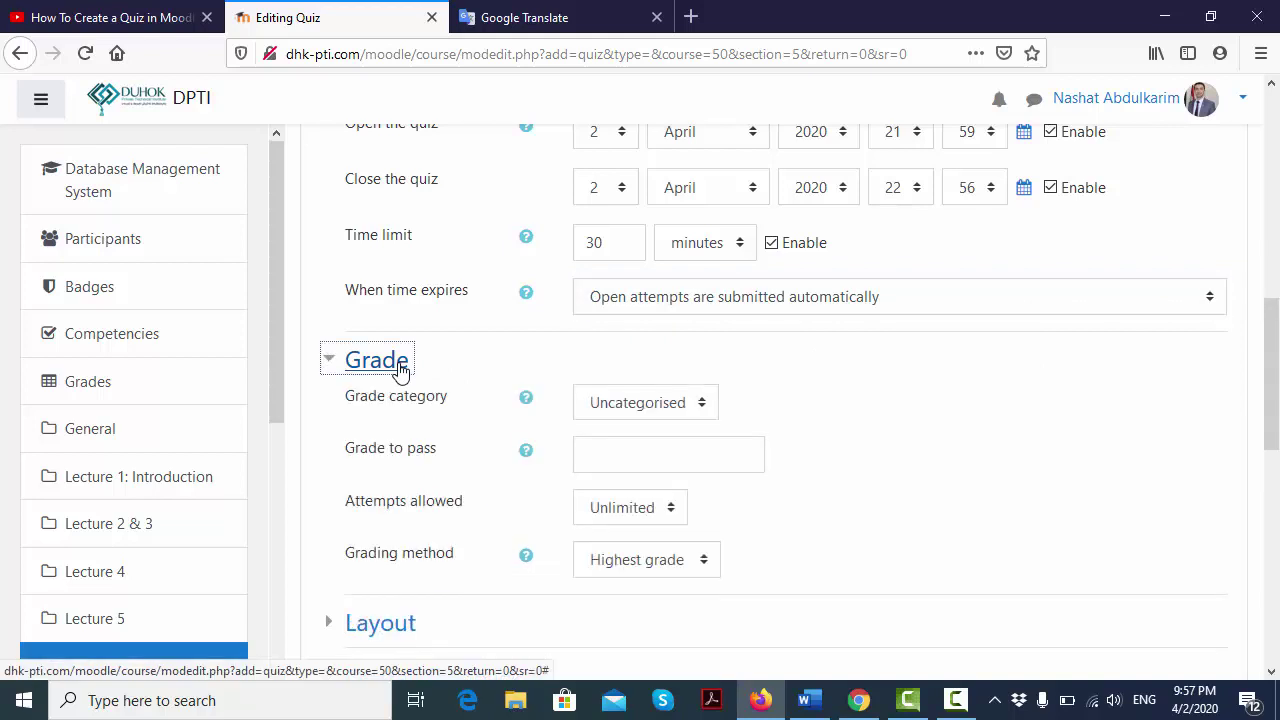
click(399, 366)
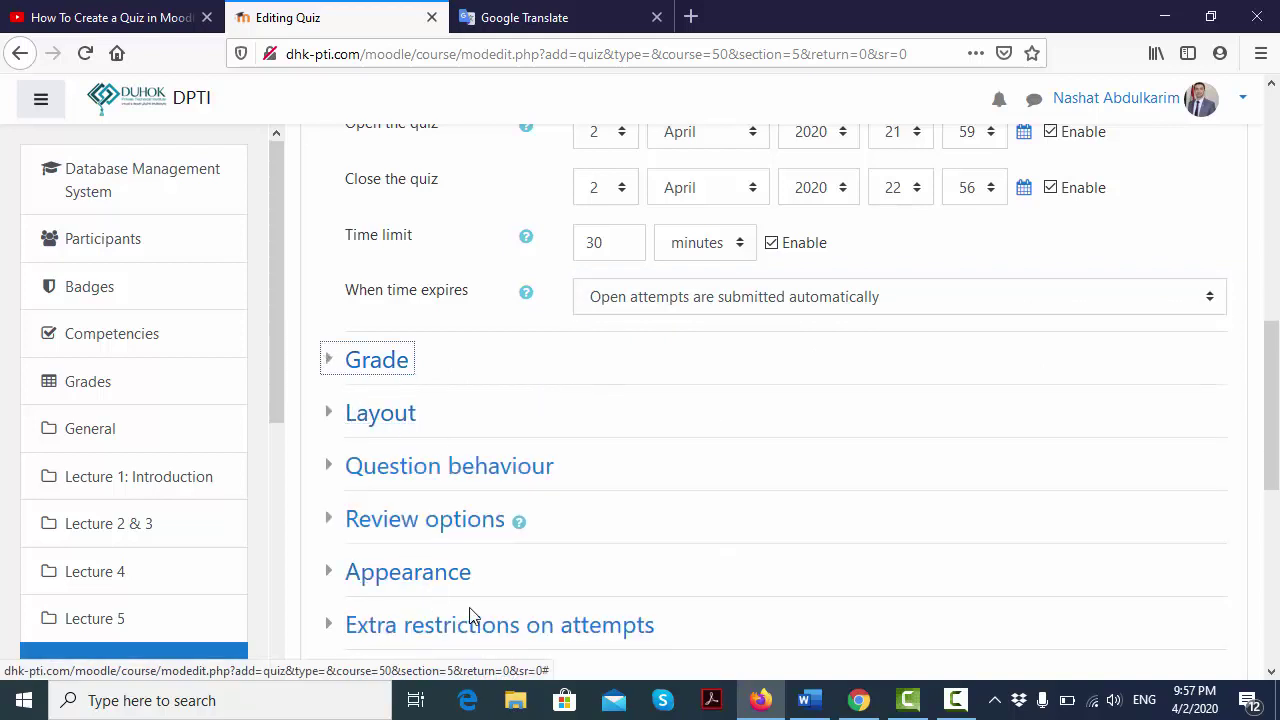
drag(1272, 400, 1272, 540)
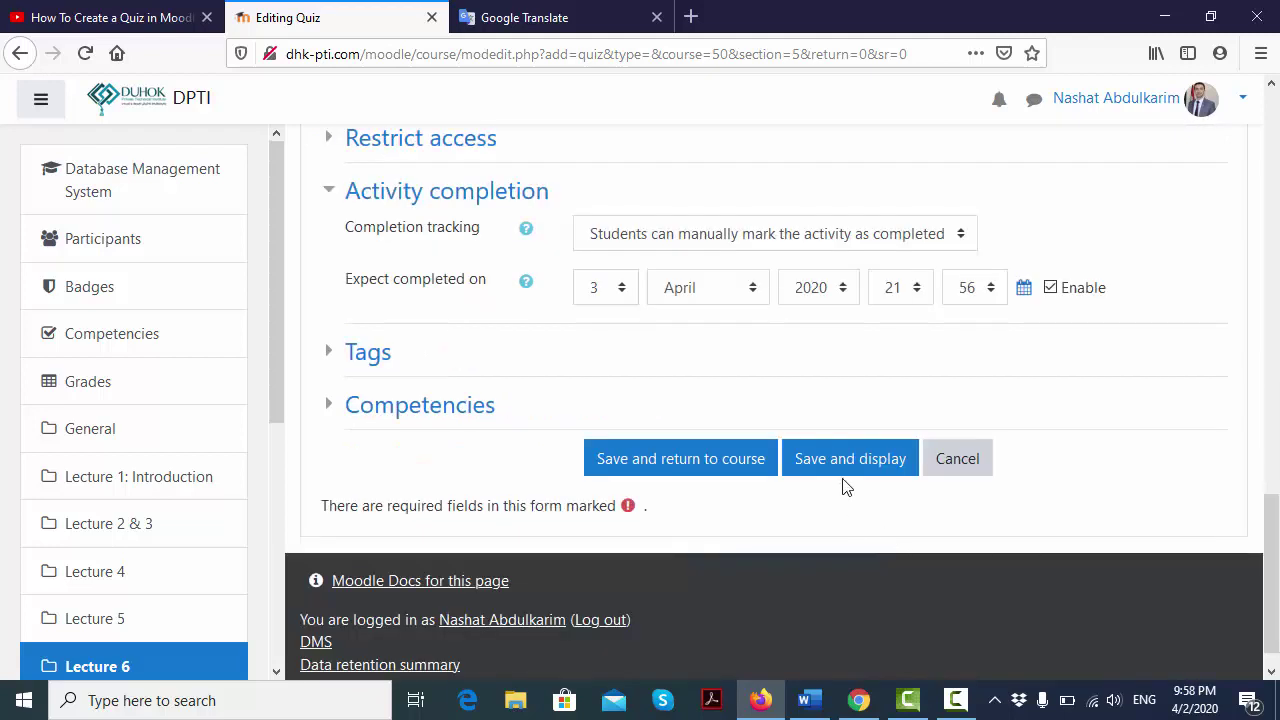
click(845, 470)
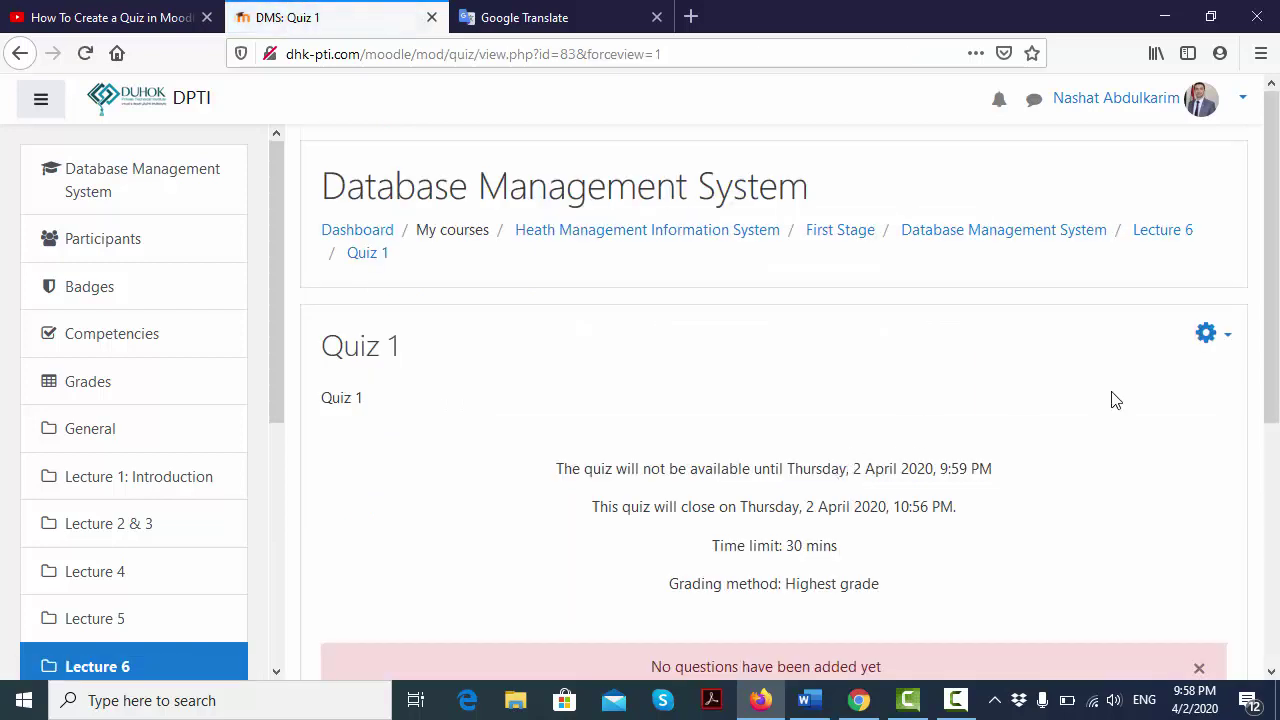
Open Quiz 1 for editing and add a new question of the Short answer type.
drag(1276, 385, 1276, 450)
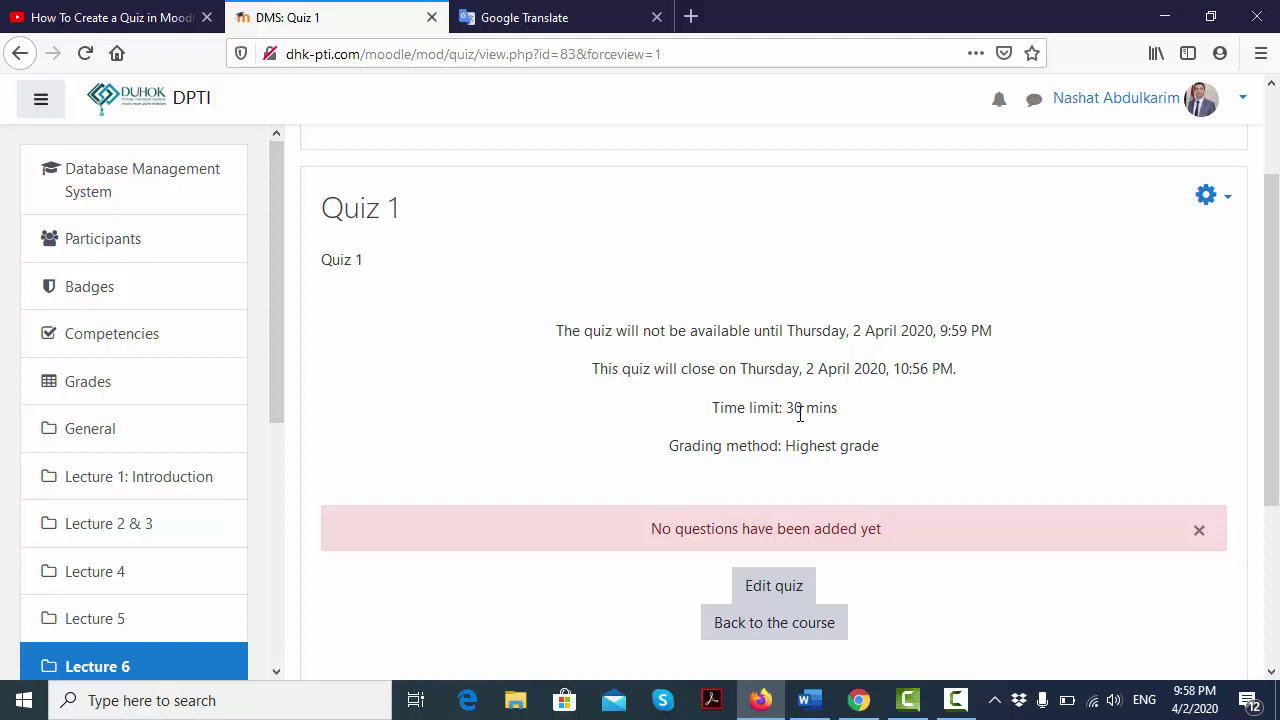
click(772, 594)
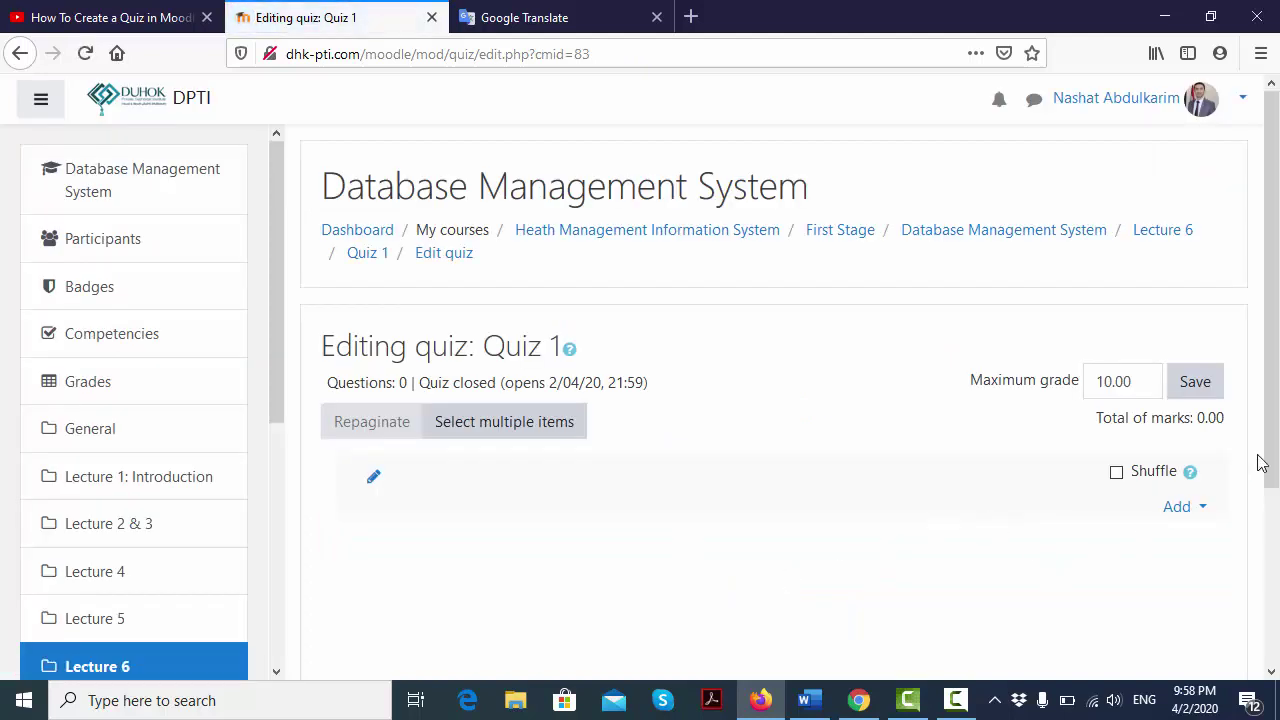
scroll(1268, 460, down, 1)
scroll(1268, 460, down, 3)
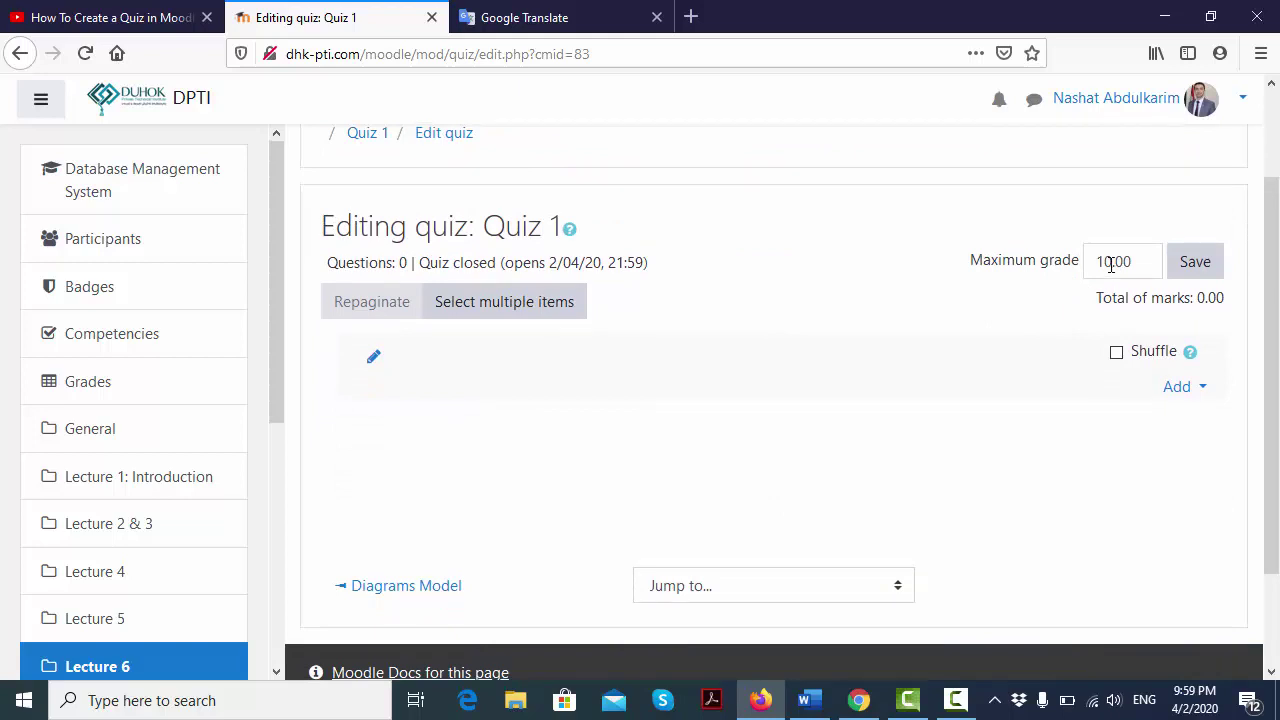
click(1180, 387)
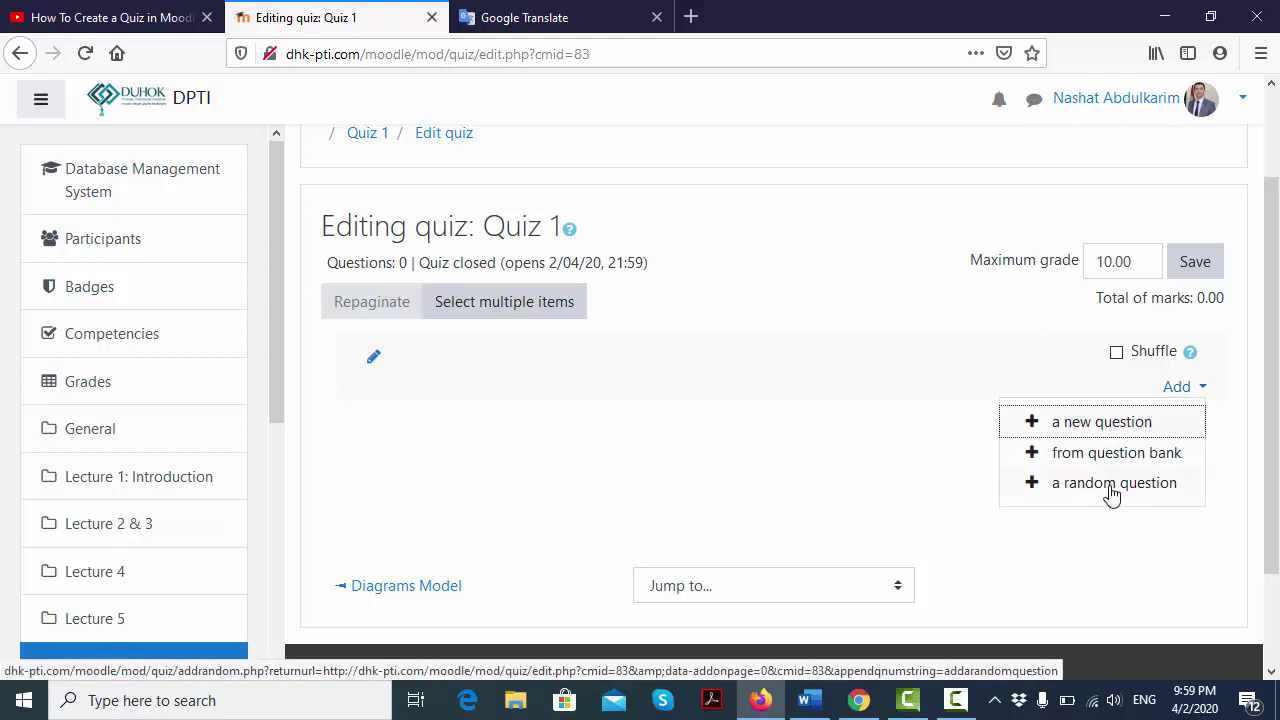
click(1100, 430)
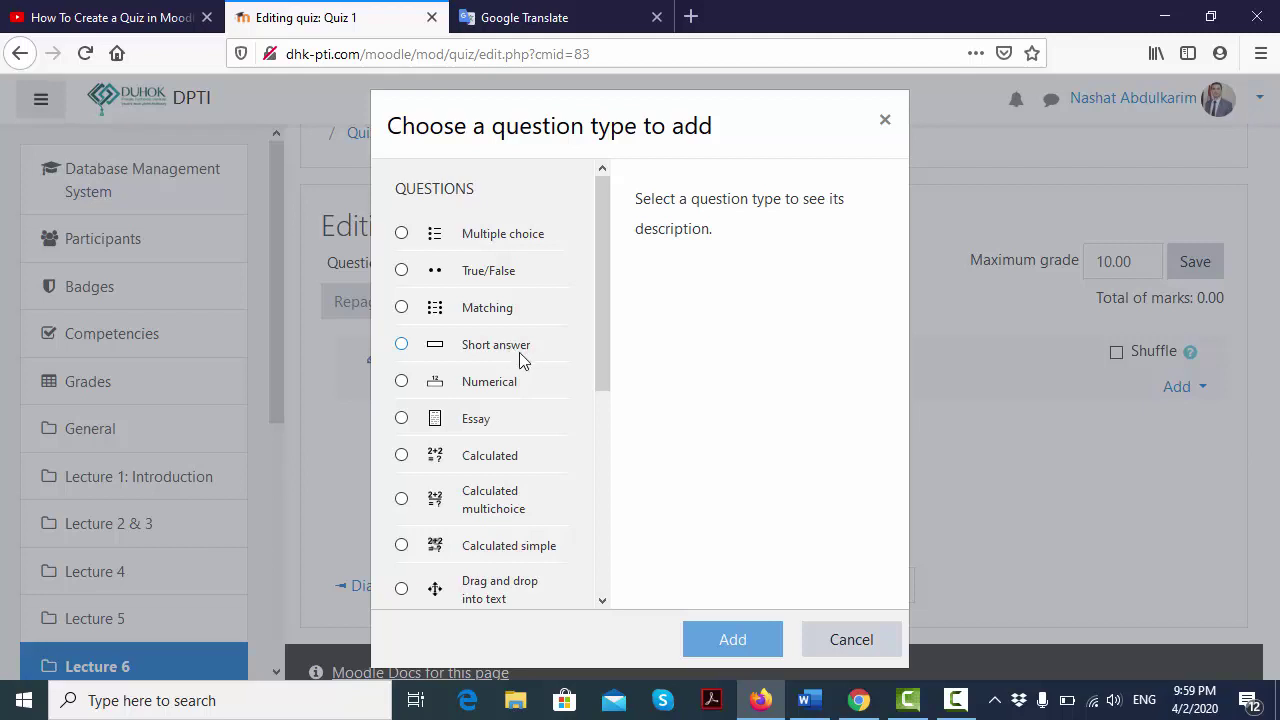
click(401, 345)
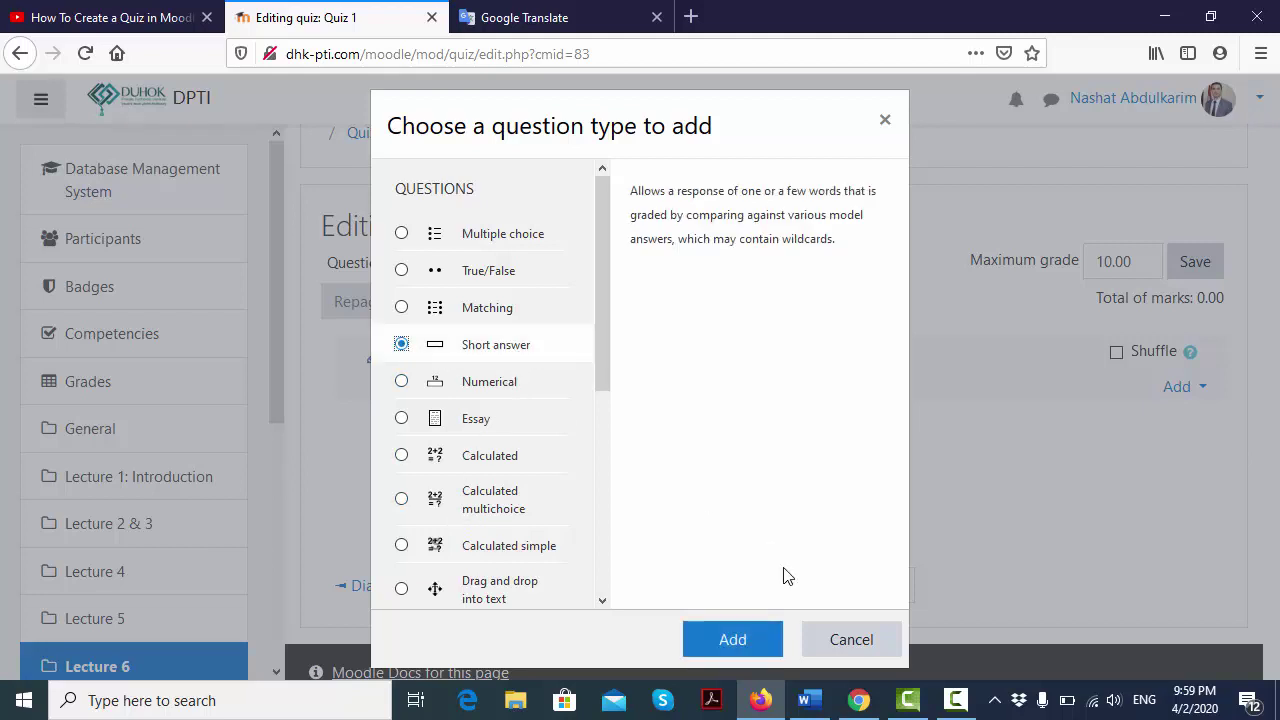
click(766, 639)
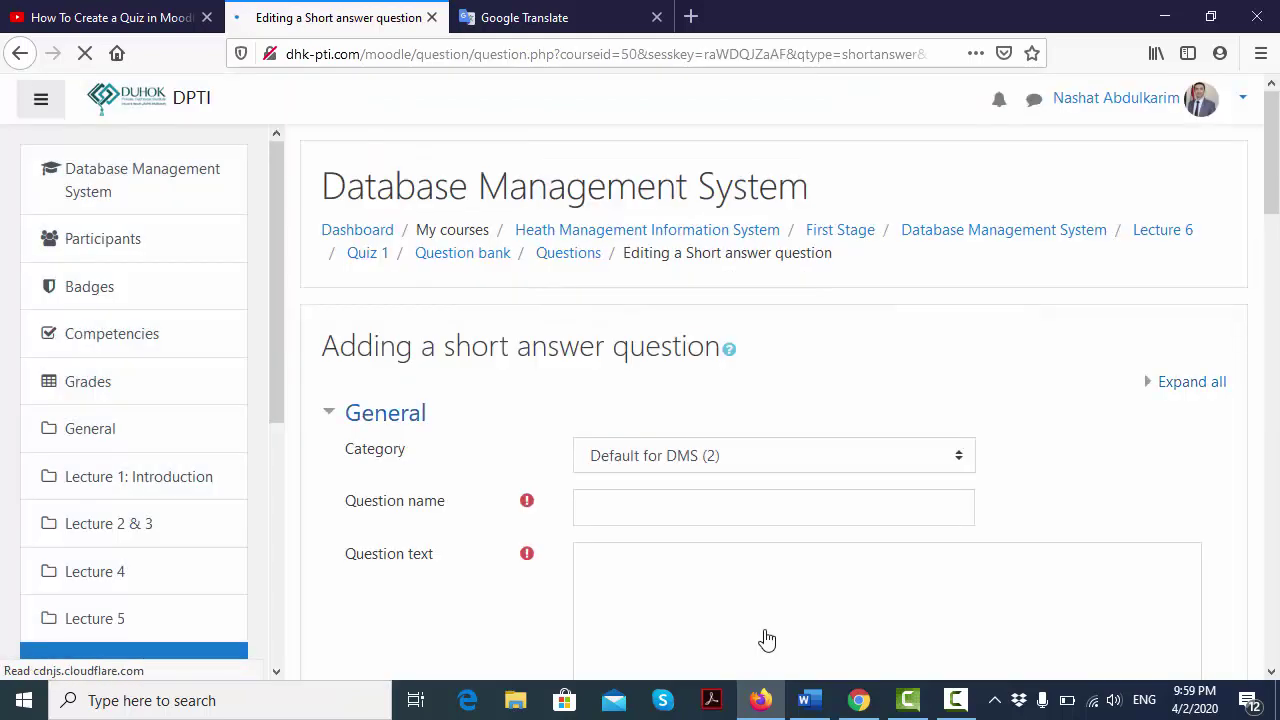
Set the question's category to Default for Quiz 1 and name it Question 1.
click(780, 463)
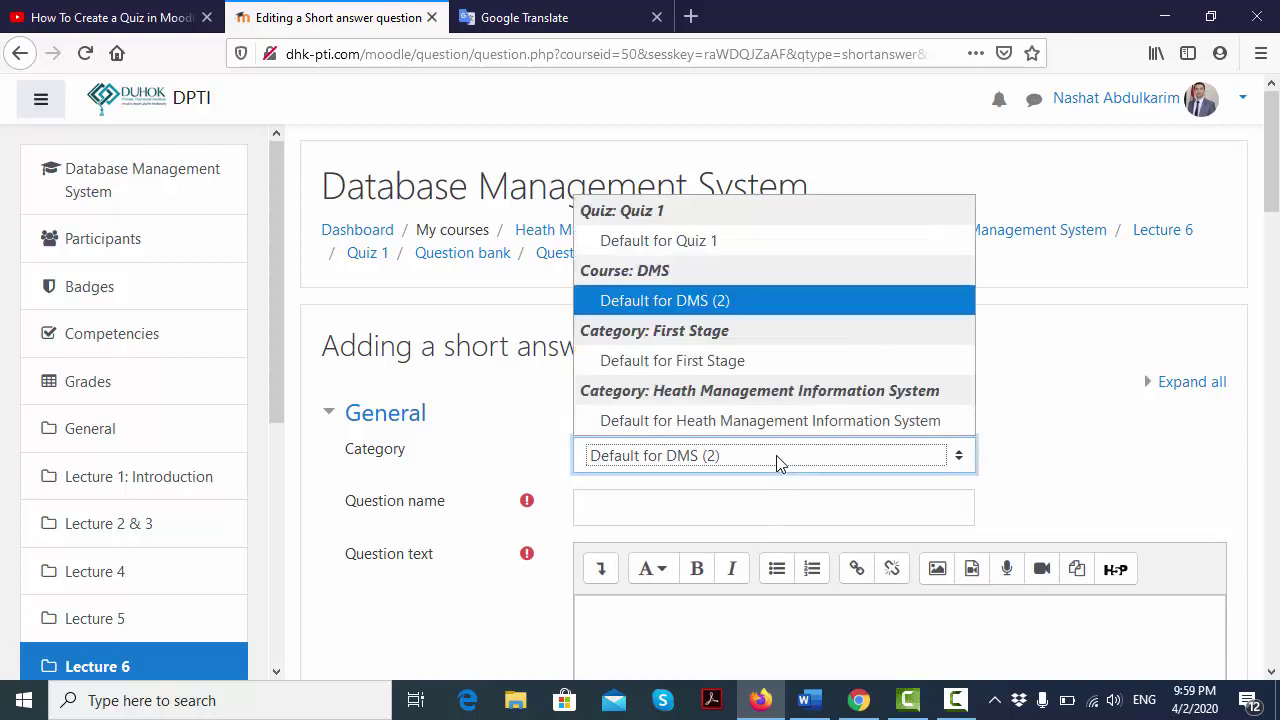
click(730, 250)
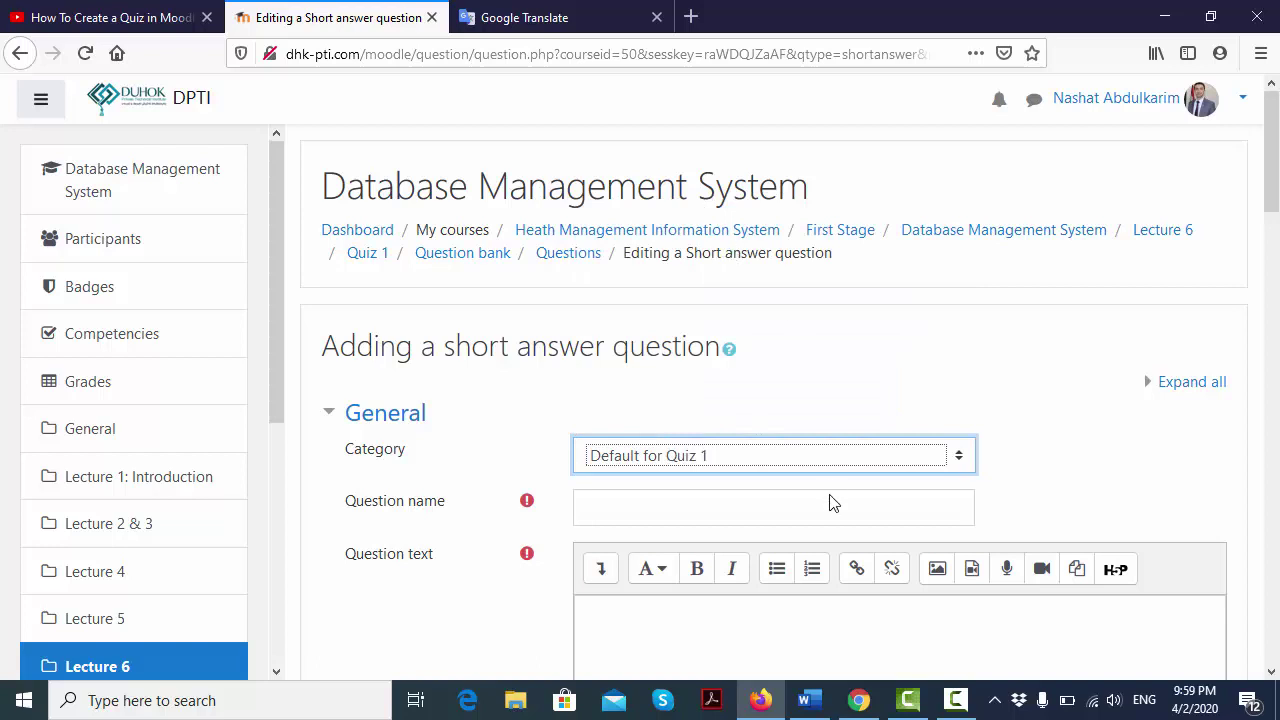
drag(1270, 200, 968, 254)
click(906, 309)
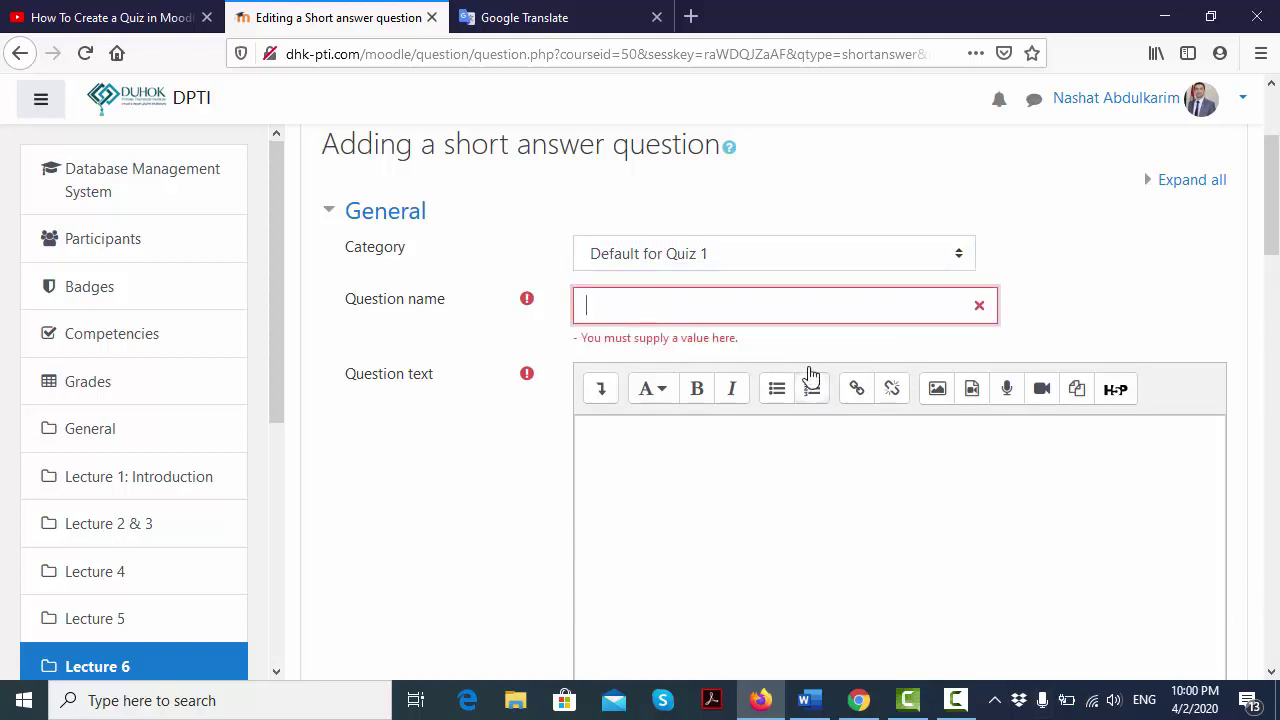
text(Question 1)
Copy "What is the difference between Strong and Weak entity set?" from the Word document into the Moodle question text.
click(716, 422)
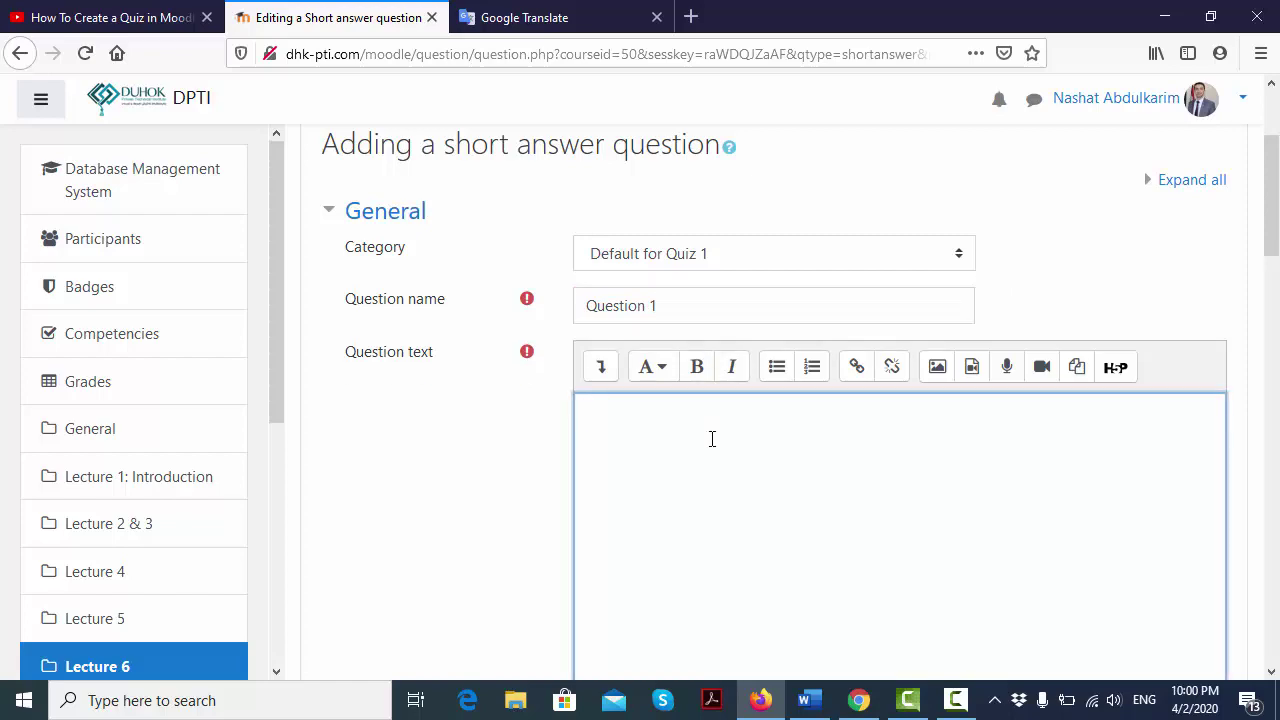
click(809, 700)
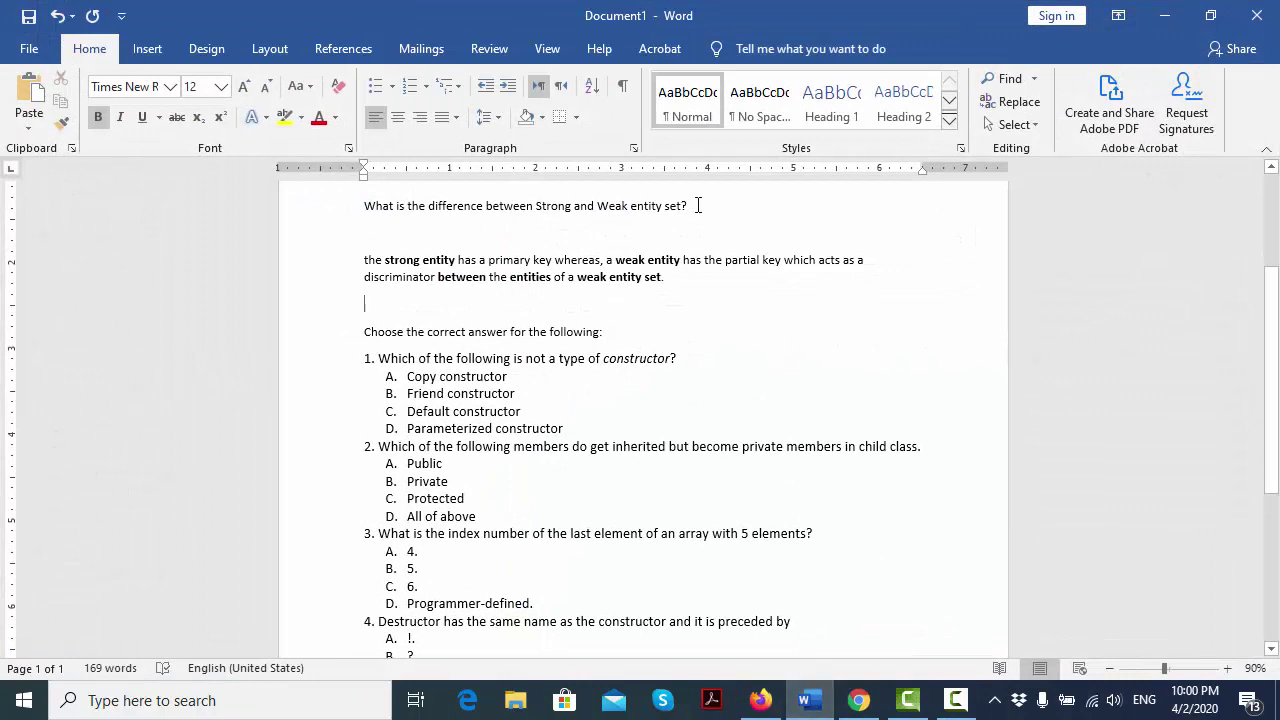
drag(697, 205, 364, 201)
key(ctrl+c)
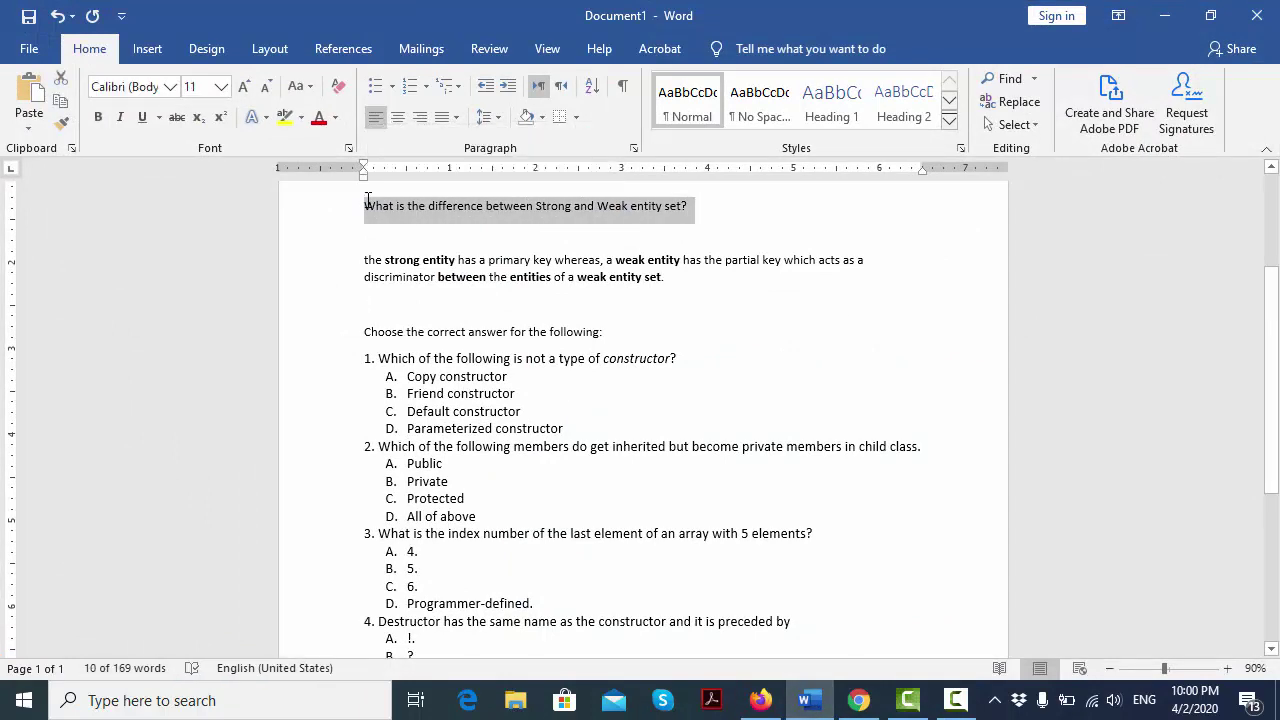
click(761, 700)
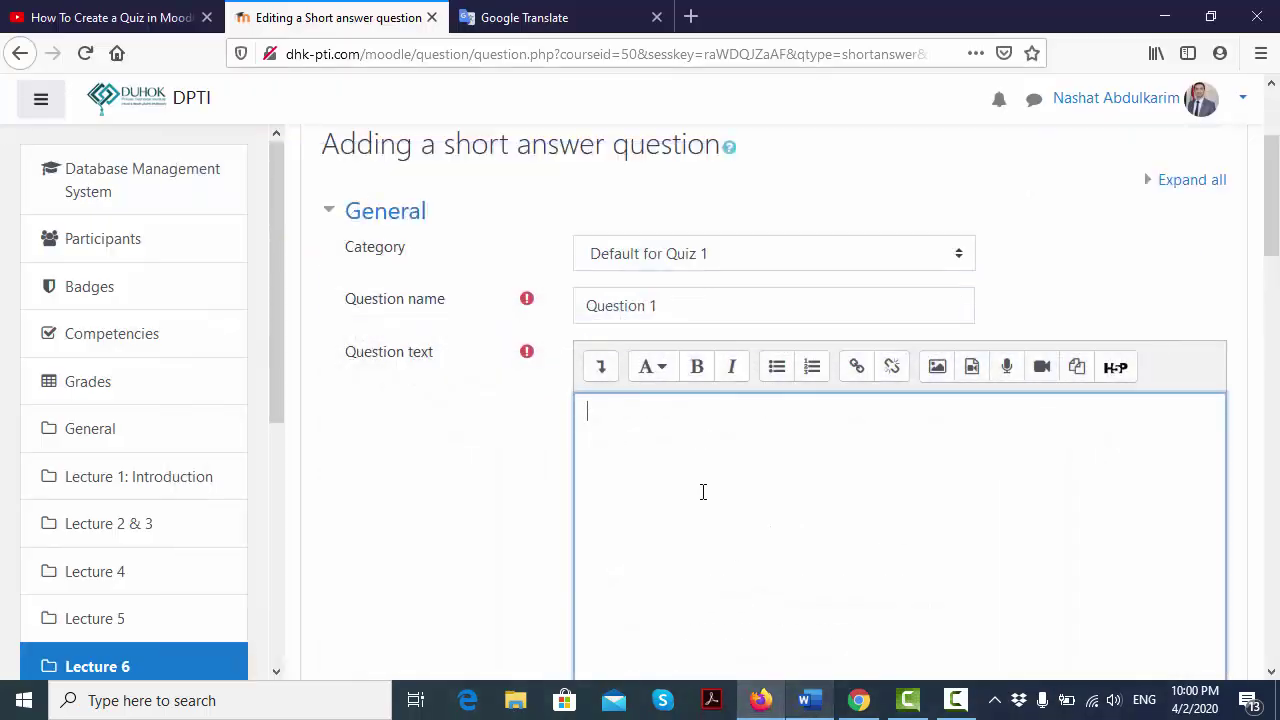
key(ctrl+v)
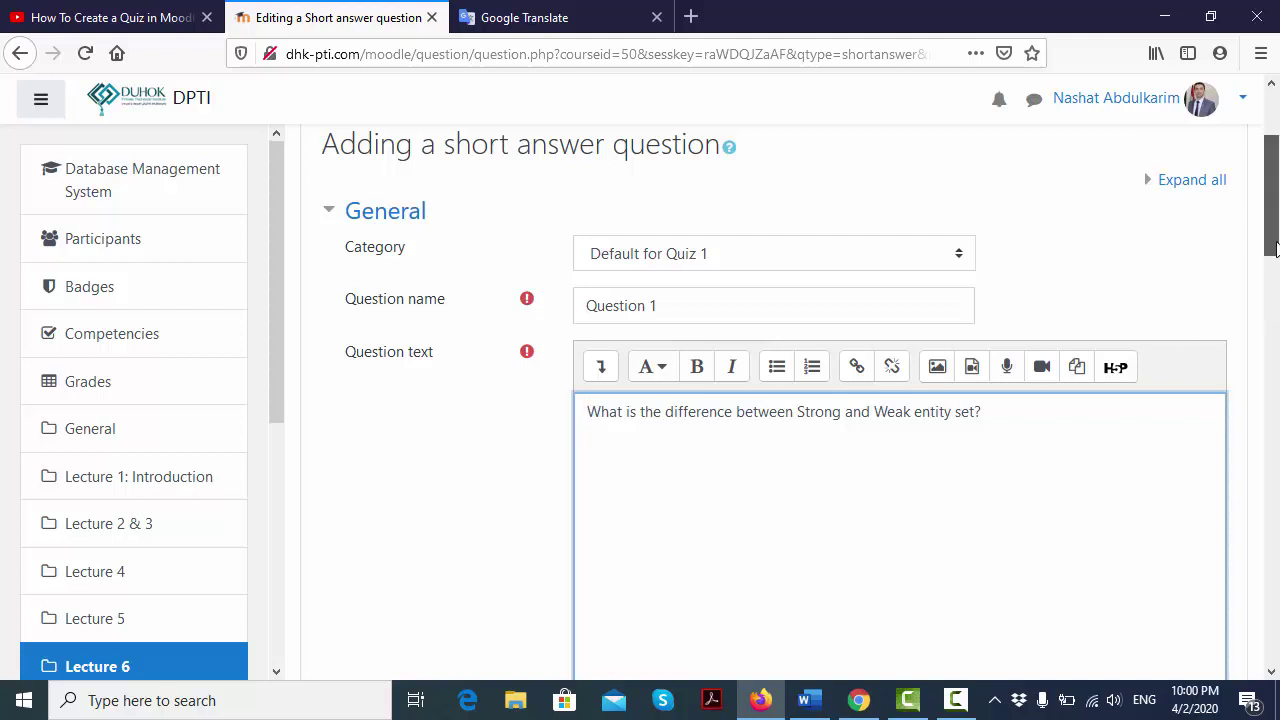
Set the default mark of the short answer question to 4.
scroll(1270, 305, down, 3)
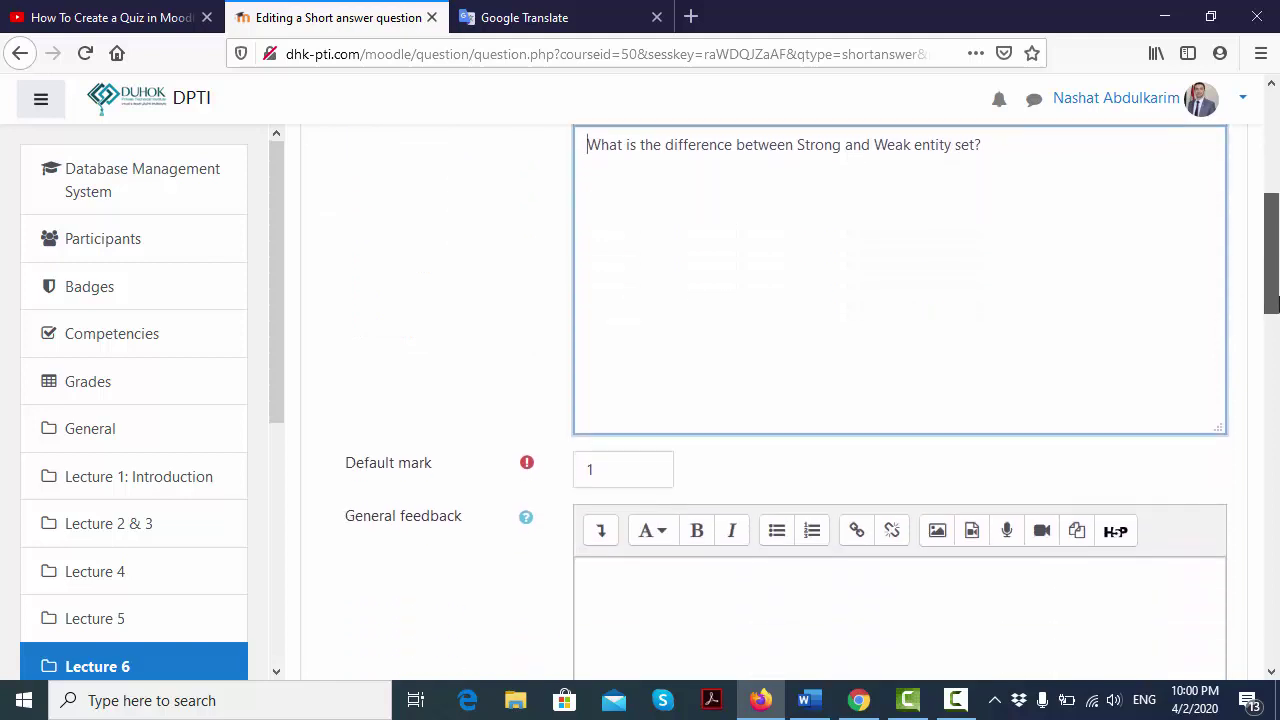
double_click(604, 421)
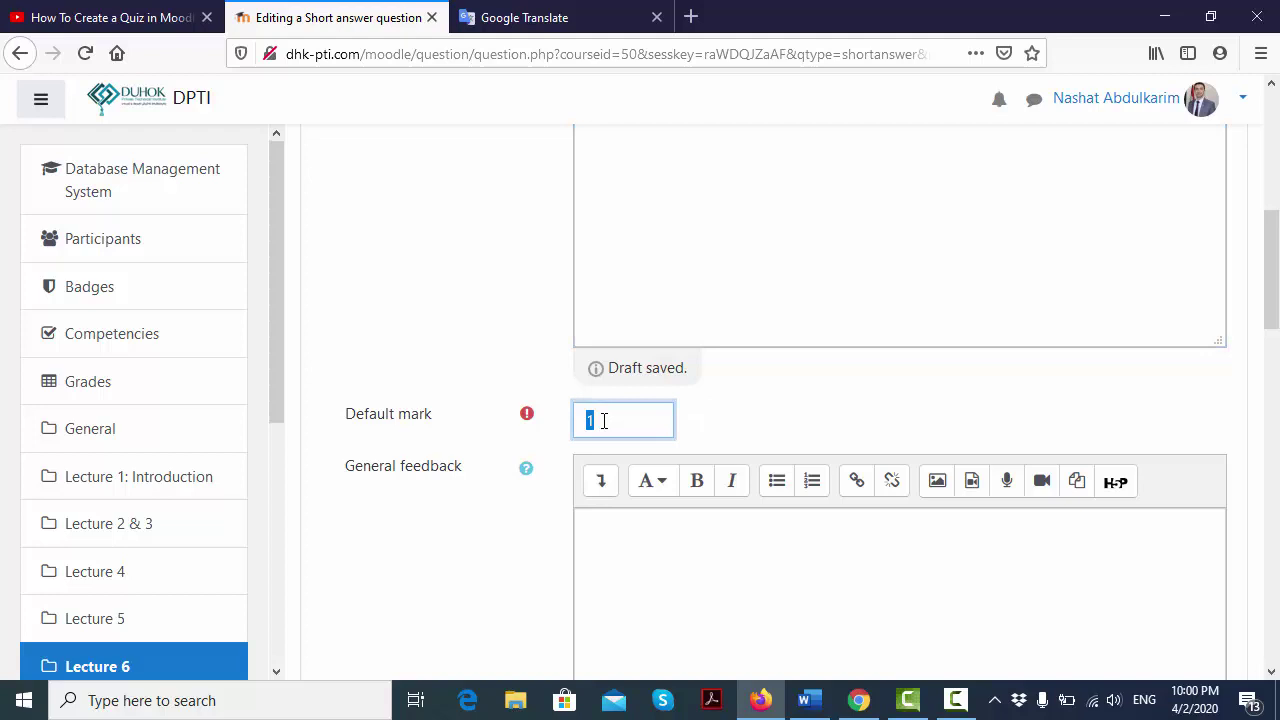
text(4)
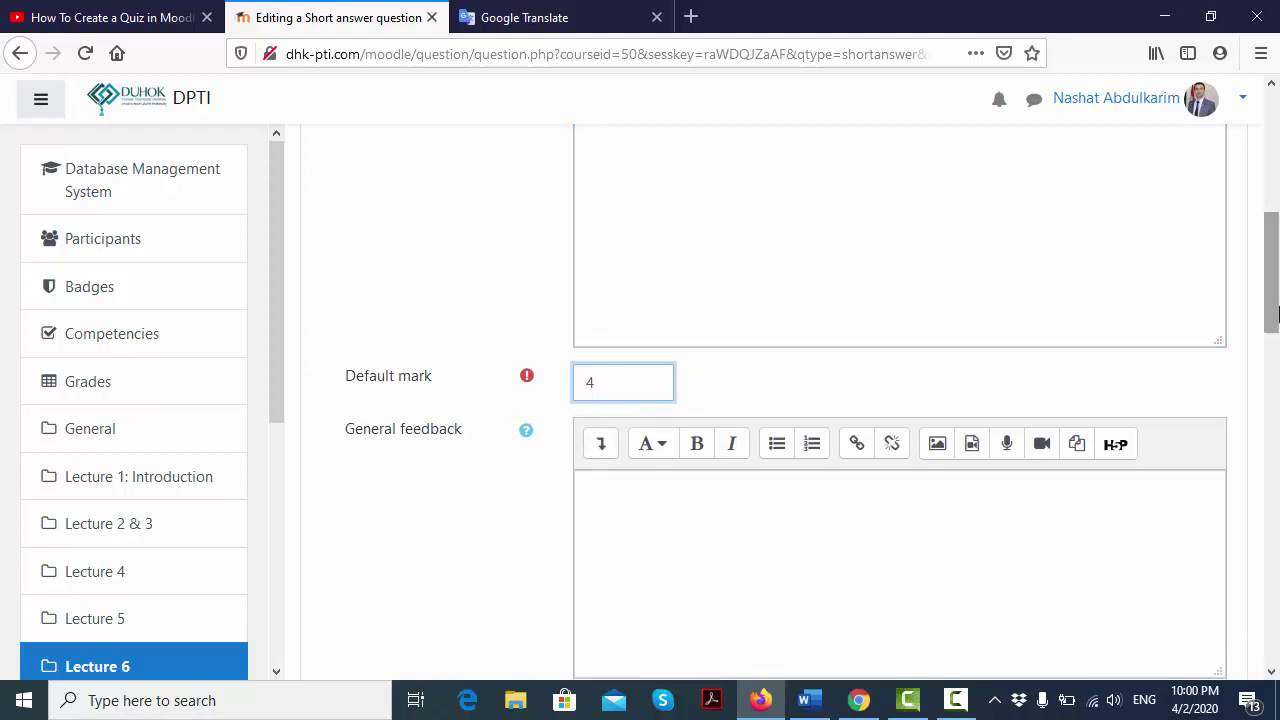
Copy the strong and weak entity answer paragraph from the Word document into Answer 1 in Moodle and grade it 100%.
drag(1277, 313, 1268, 450)
click(877, 325)
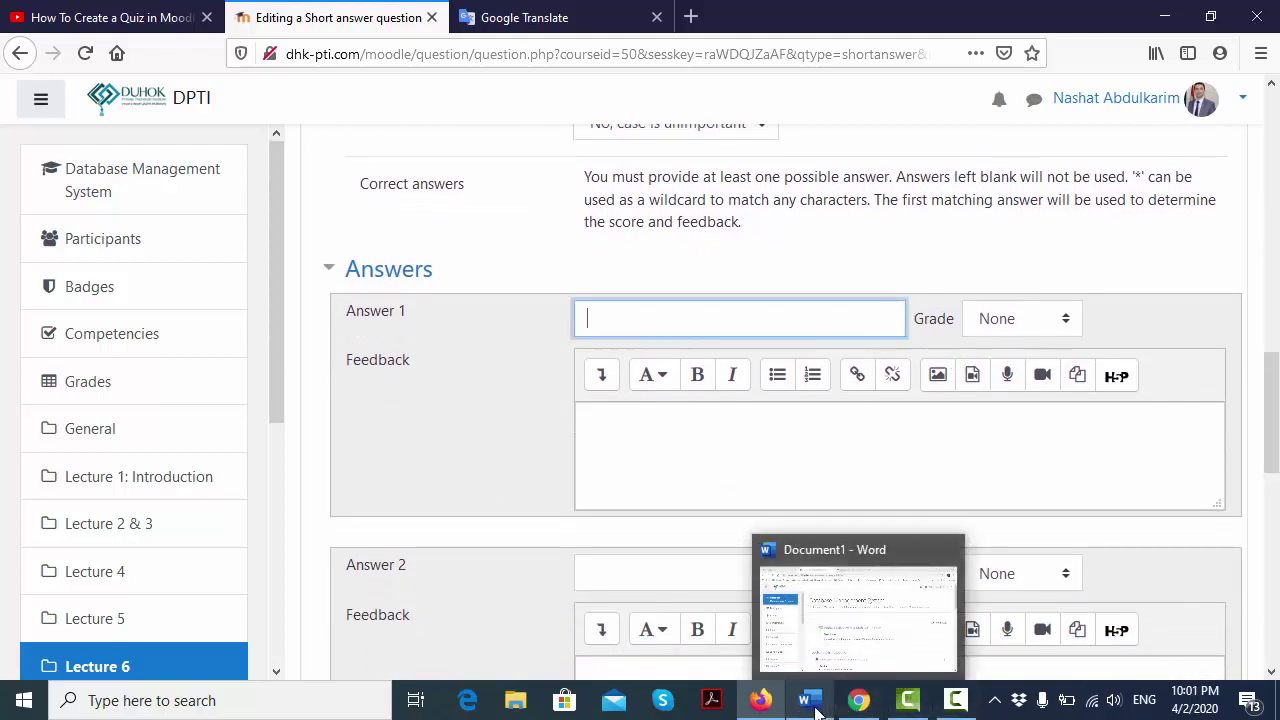
click(822, 650)
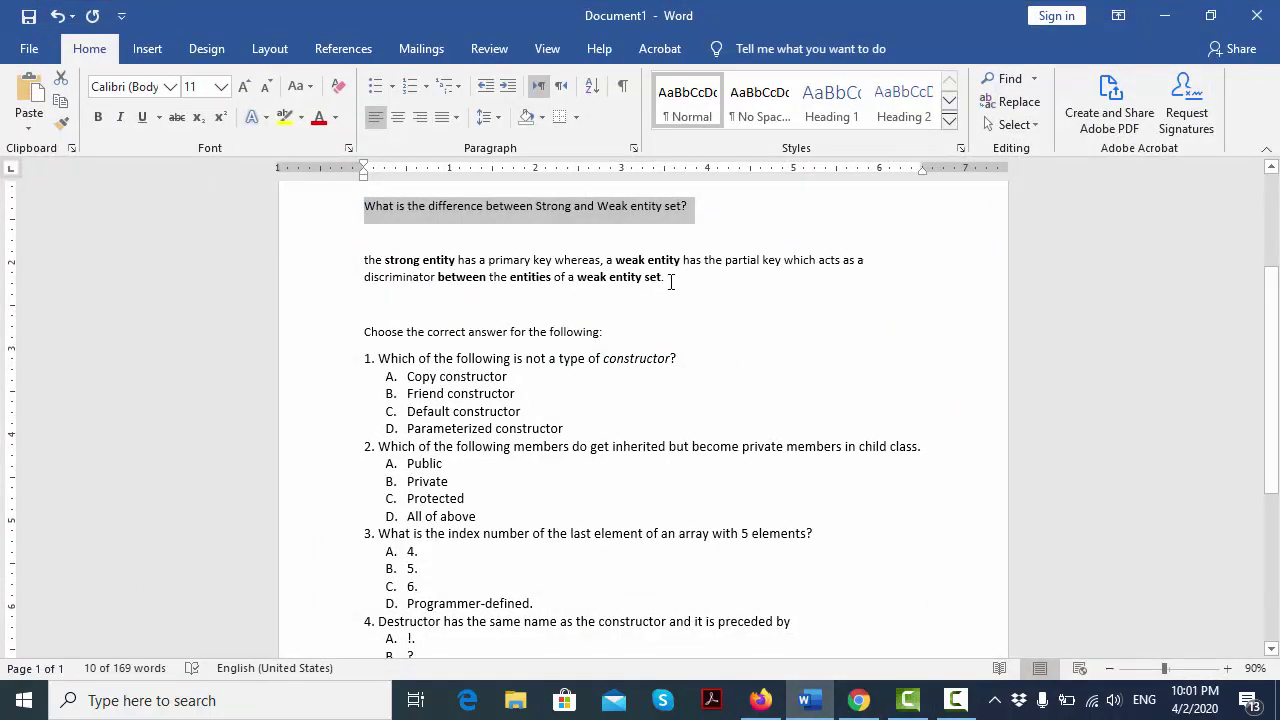
drag(668, 280, 354, 265)
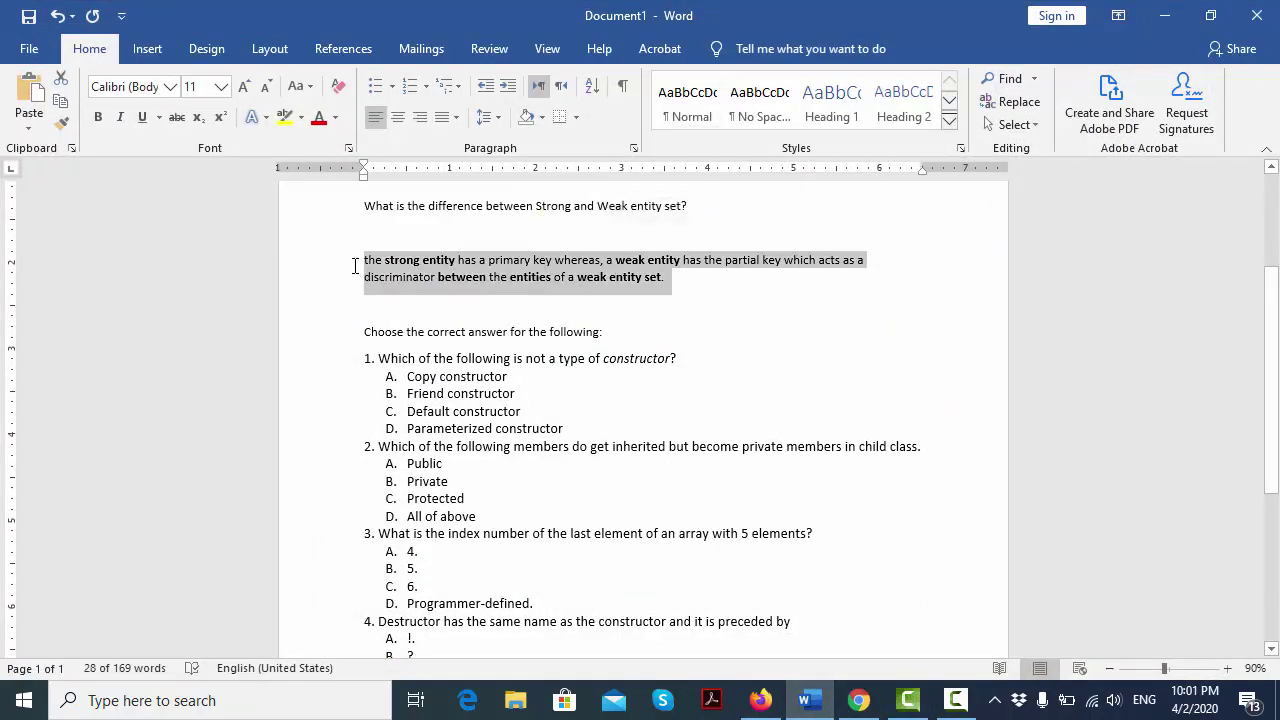
click(806, 703)
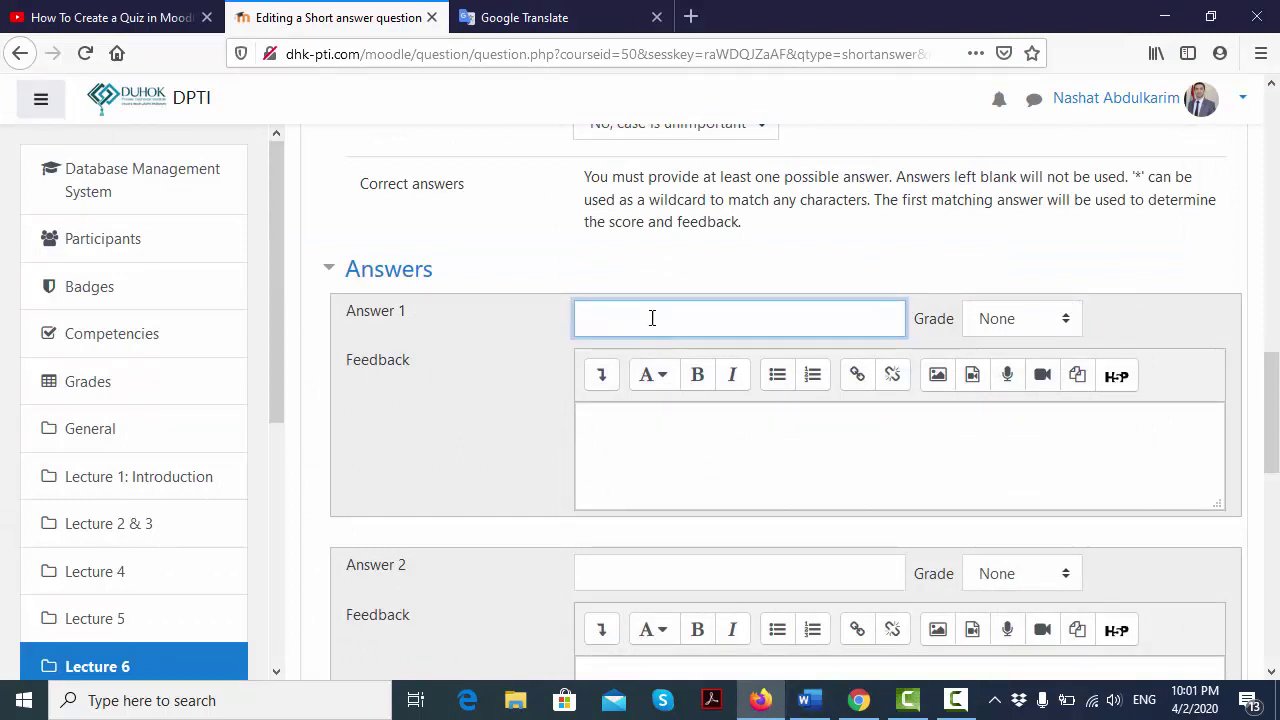
key(ctrl+v)
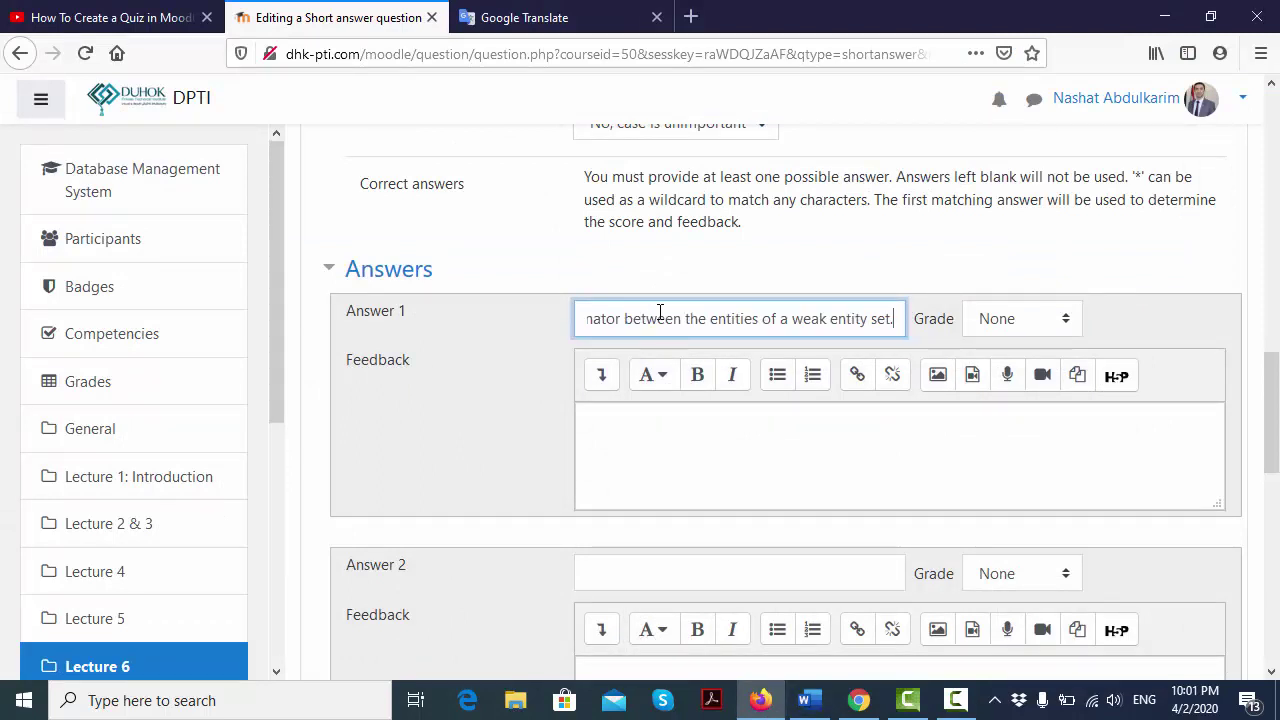
click(994, 320)
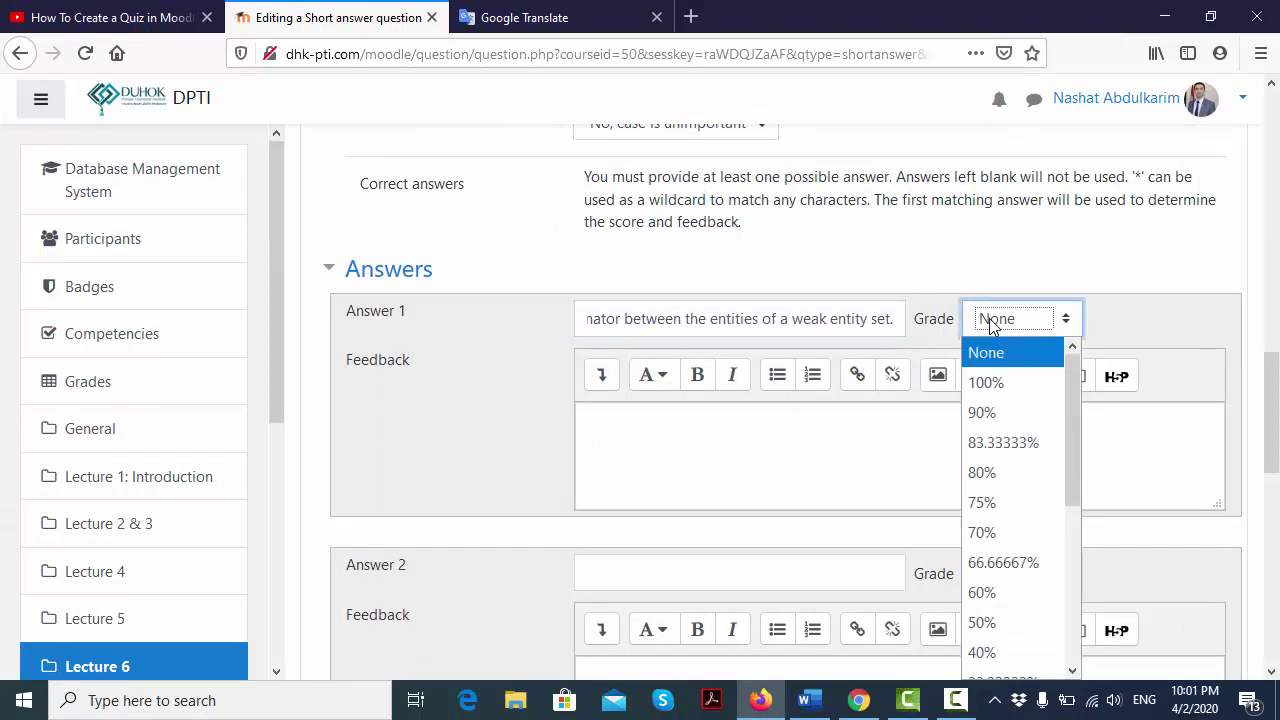
click(1006, 386)
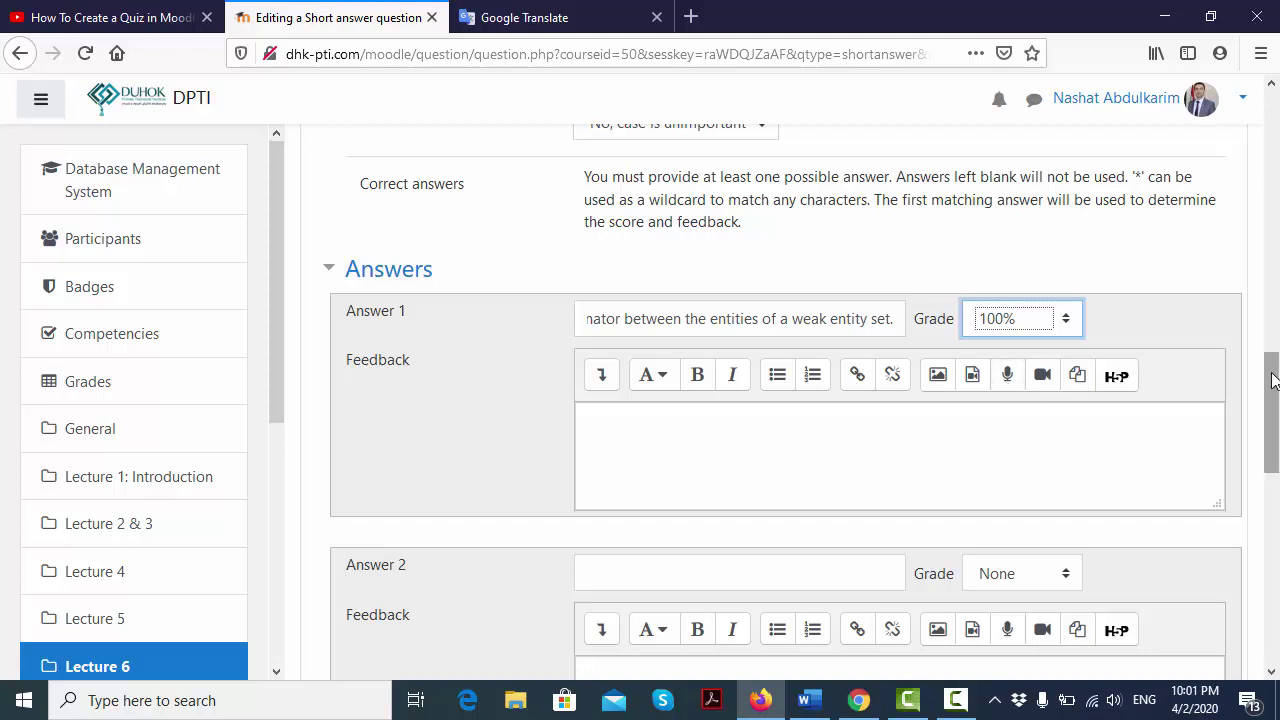
Paste the copied answer into Answer 2 and shorten it so it ends with "a weak entity has the partial key.".
drag(1272, 382, 1211, 423)
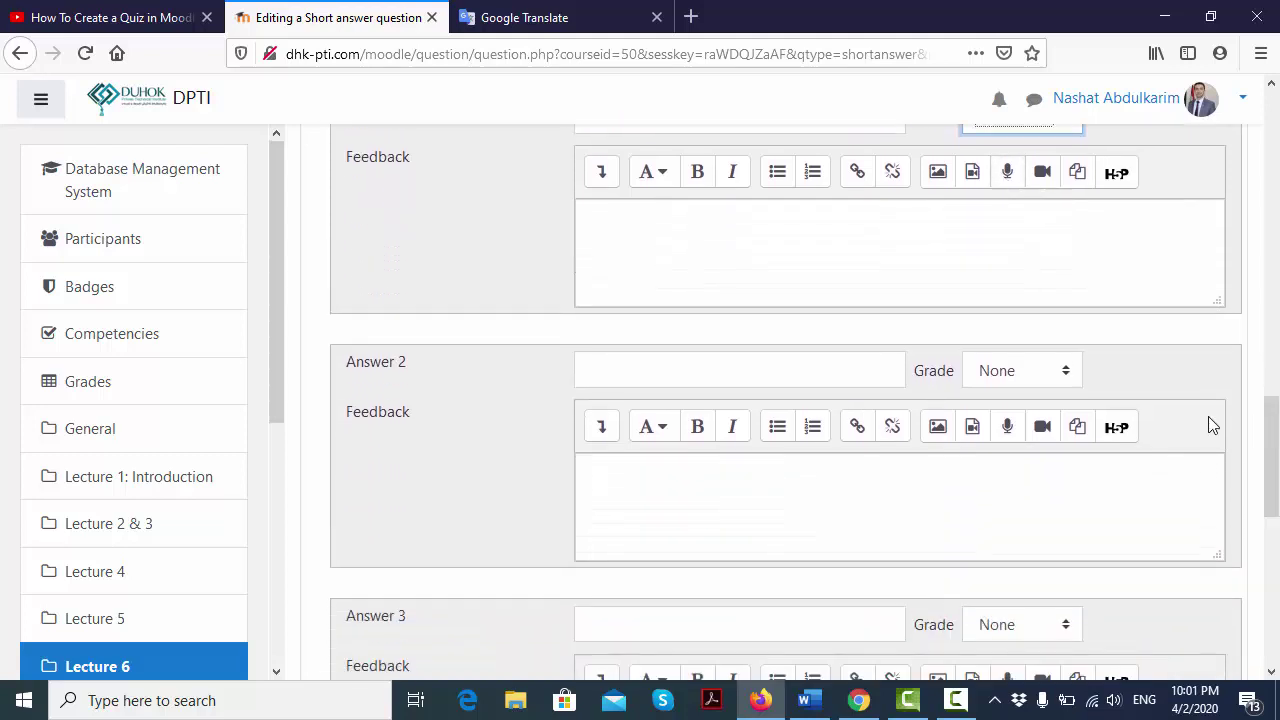
click(831, 372)
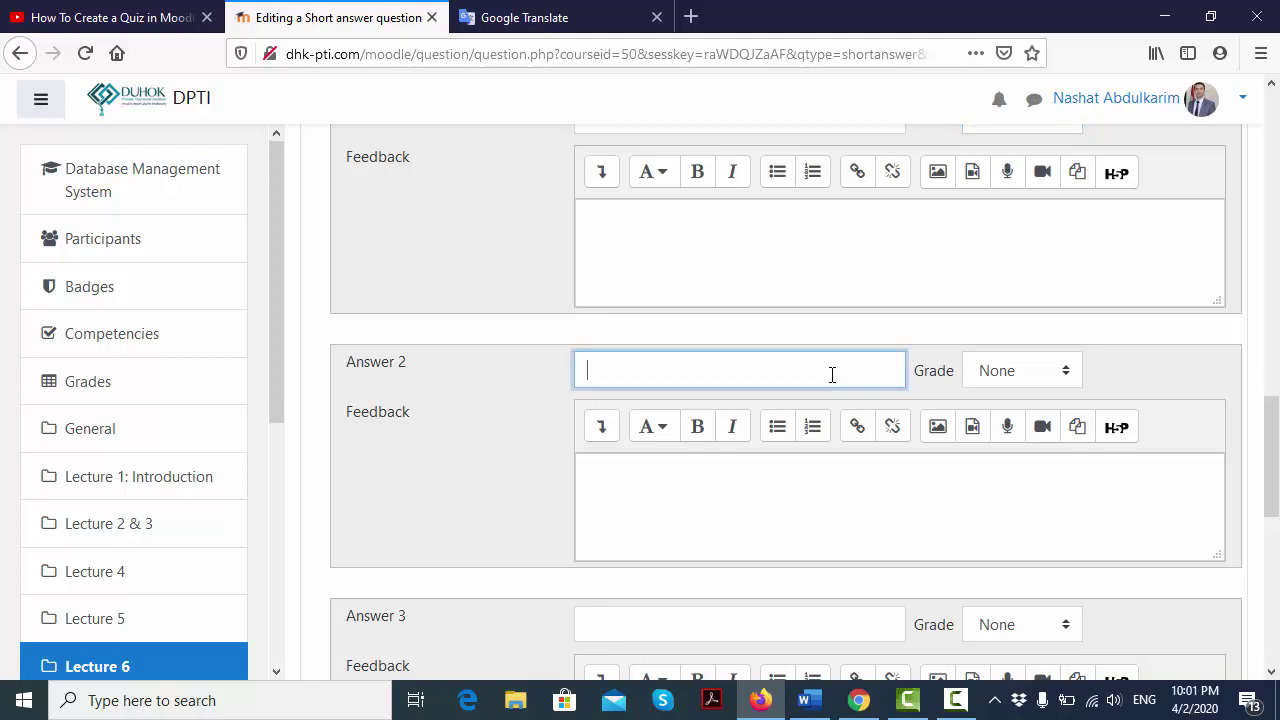
key(ctrl+v)
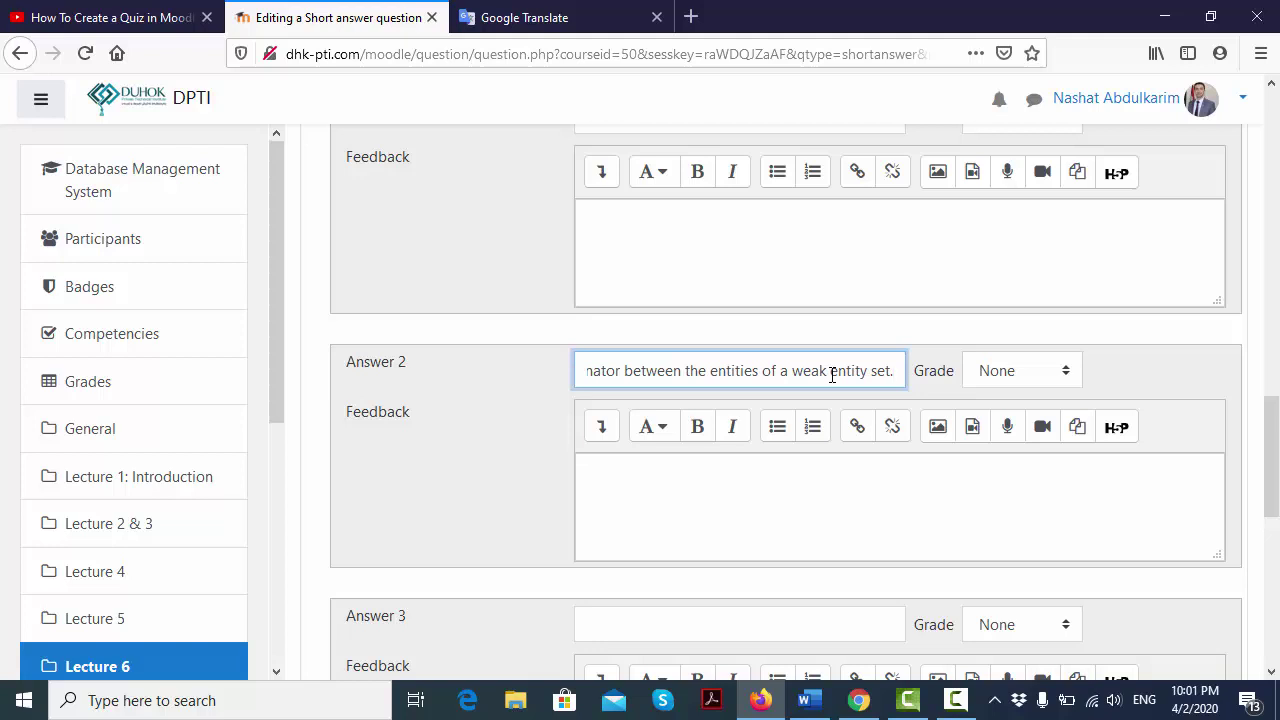
key(Left)
key(Left)
key(Left)
key(Left)
key(Left)
key(Left)
key(Left)
key(Left)
key(Left)
key(Left)
key(Left)
key(Left)
key(Left)
key(Left)
key(Left)
key(Left)
key(Left)
key(Left)
key(Left)
key(Left)
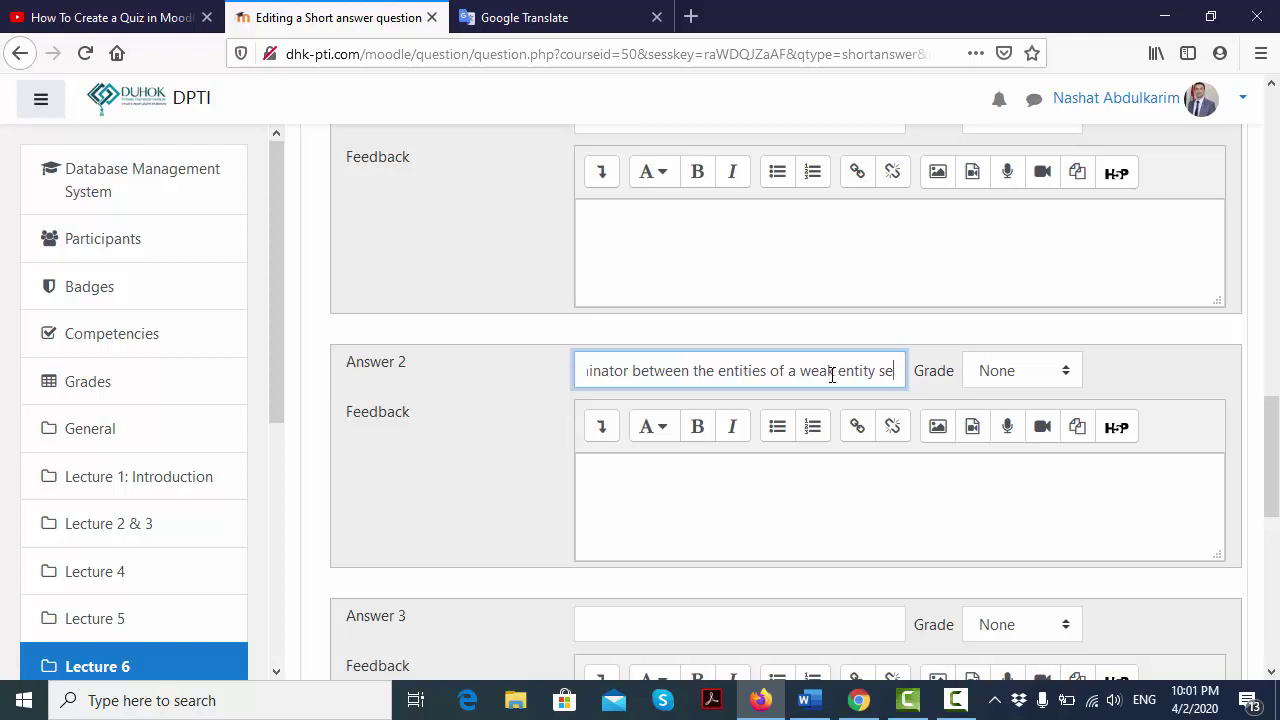
key(Left)
key(Left)
key(Left)
key(Left)
key(Left)
key(Left)
key(Left)
key(Left)
key(Left)
key(Left)
key(Left)
key(Left)
key(Left)
key(Left)
key(Left)
key(Left)
key(Left)
key(Left)
key(Left)
key(Left)
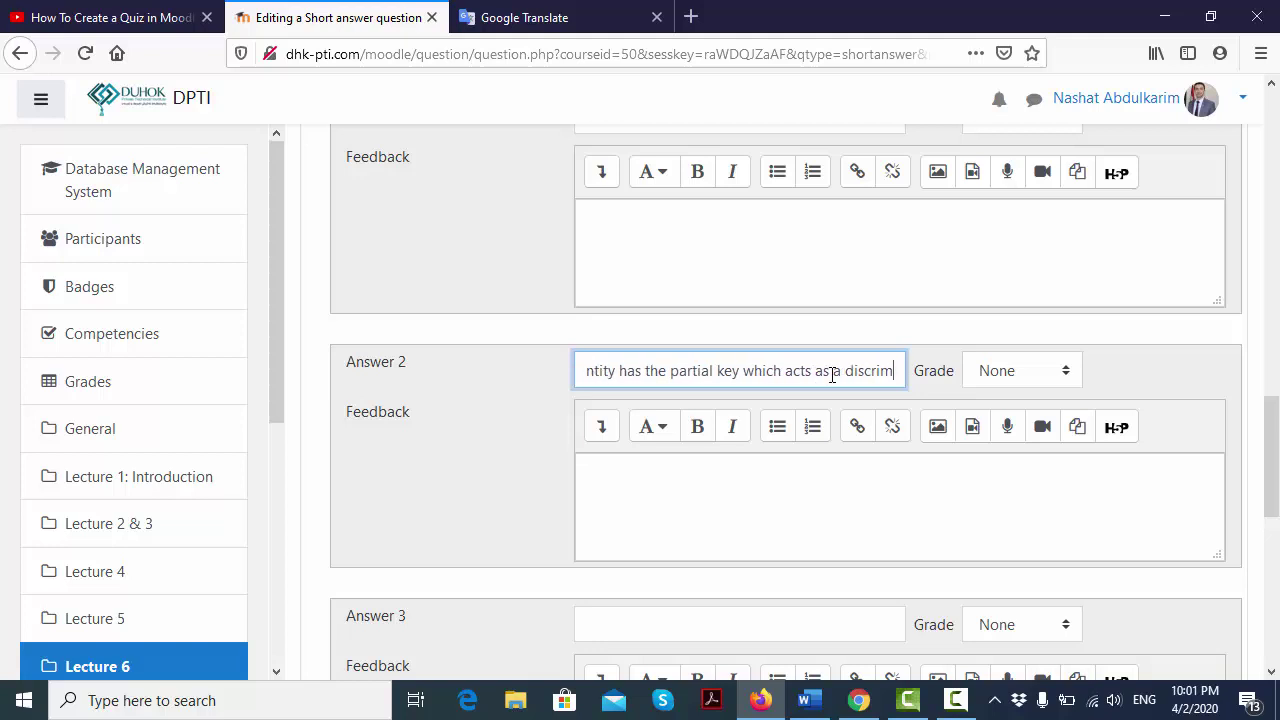
key(BackSpace)
key(BackSpace)
key(BackSpace)
key(BackSpace)
key(BackSpace)
key(BackSpace)
key(BackSpace)
key(BackSpace)
key(BackSpace)
key(BackSpace)
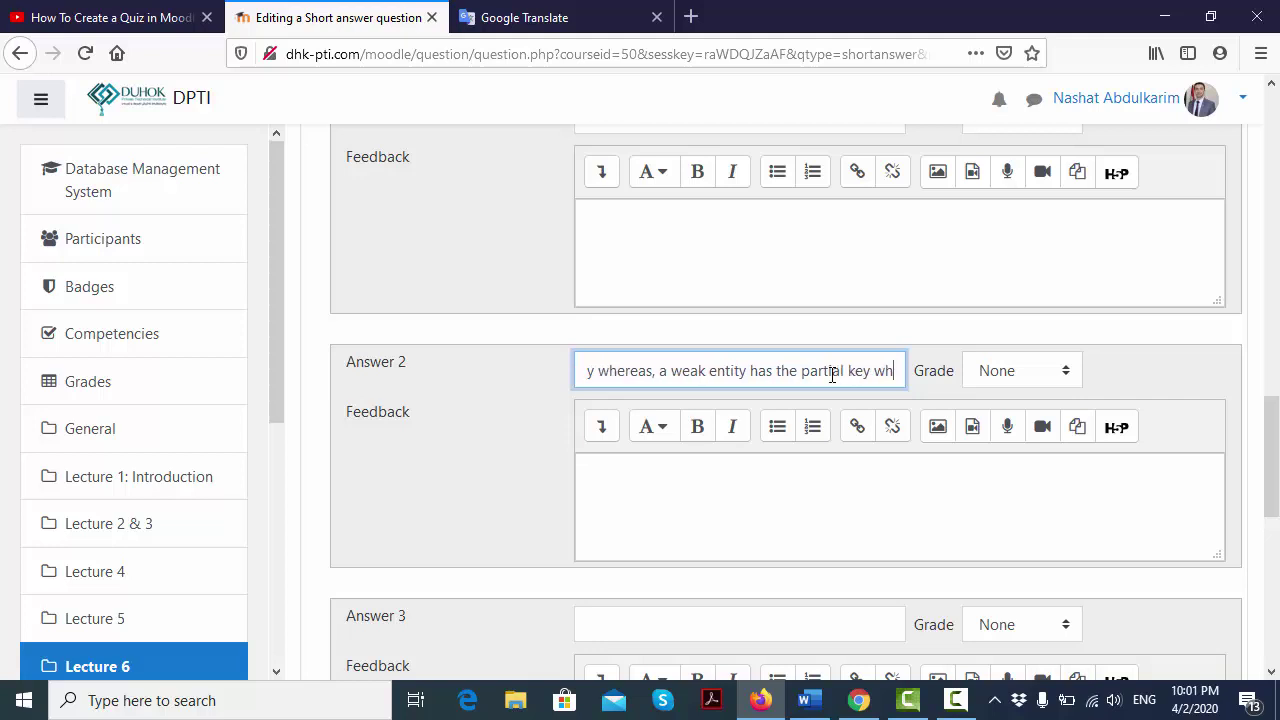
text(.)
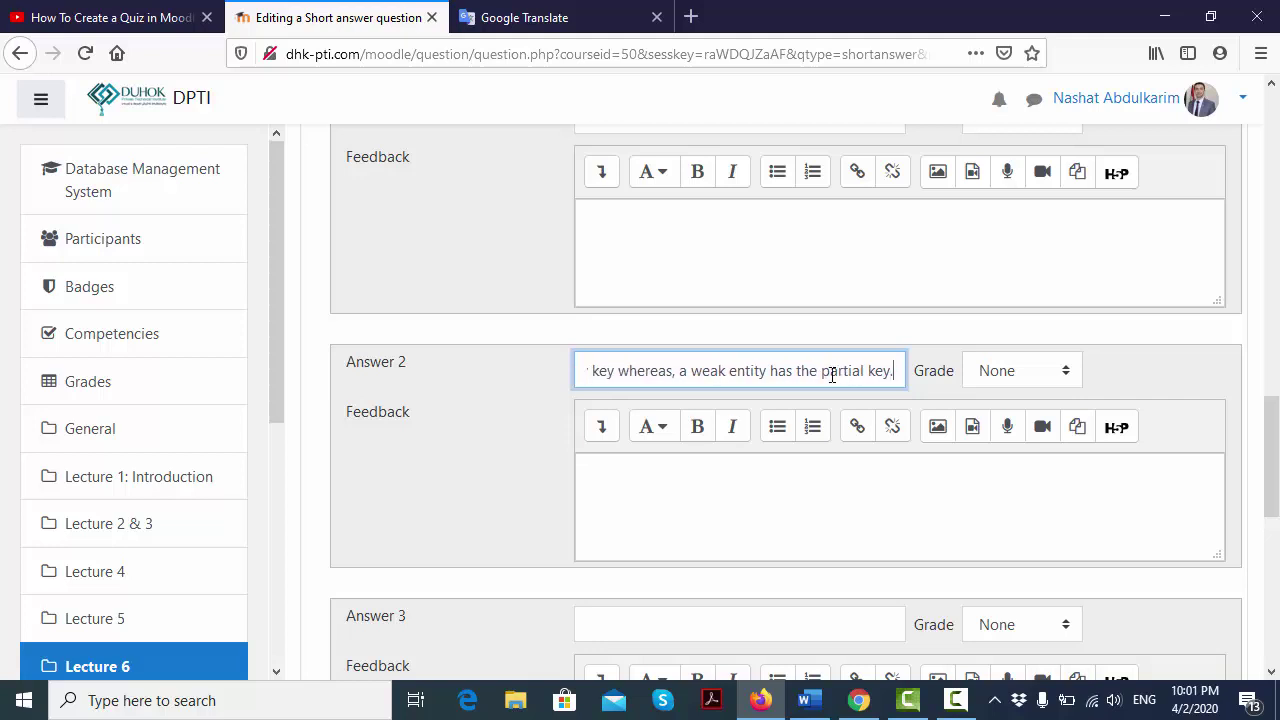
Set the grade of Answer 2 to 50% and place the cursor in Answer 1's feedback.
click(1001, 375)
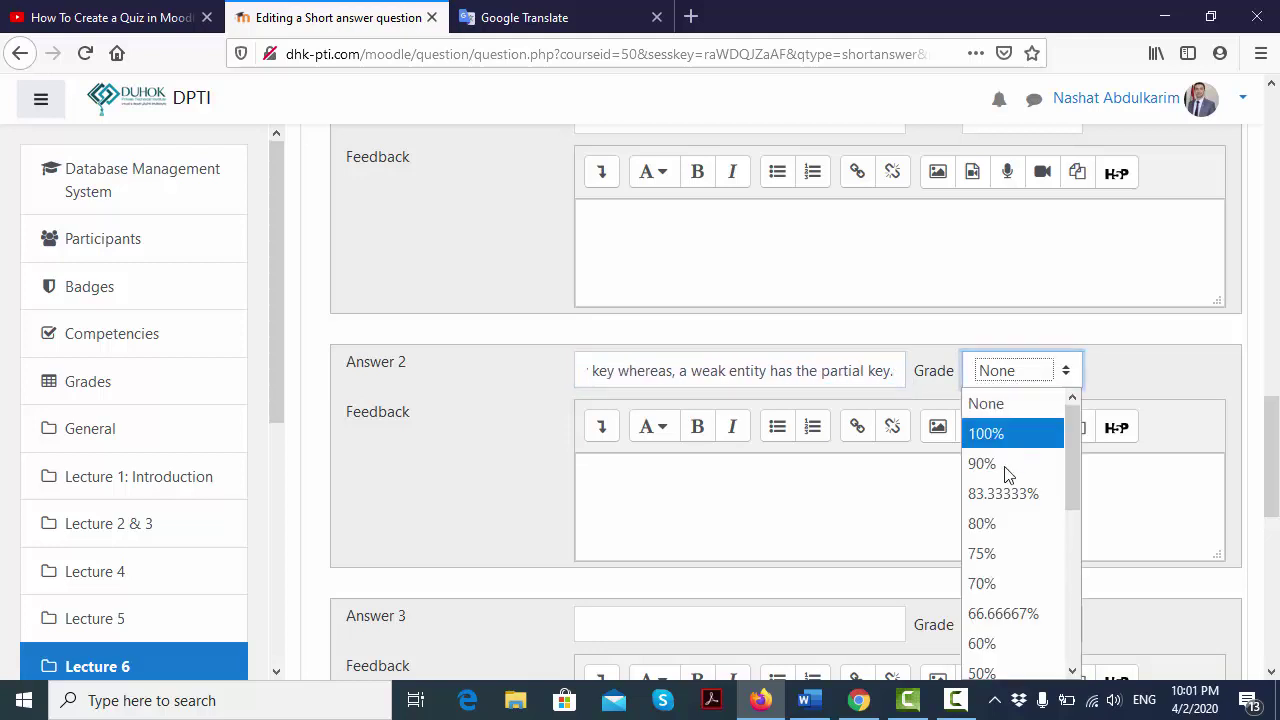
click(1008, 663)
click(907, 493)
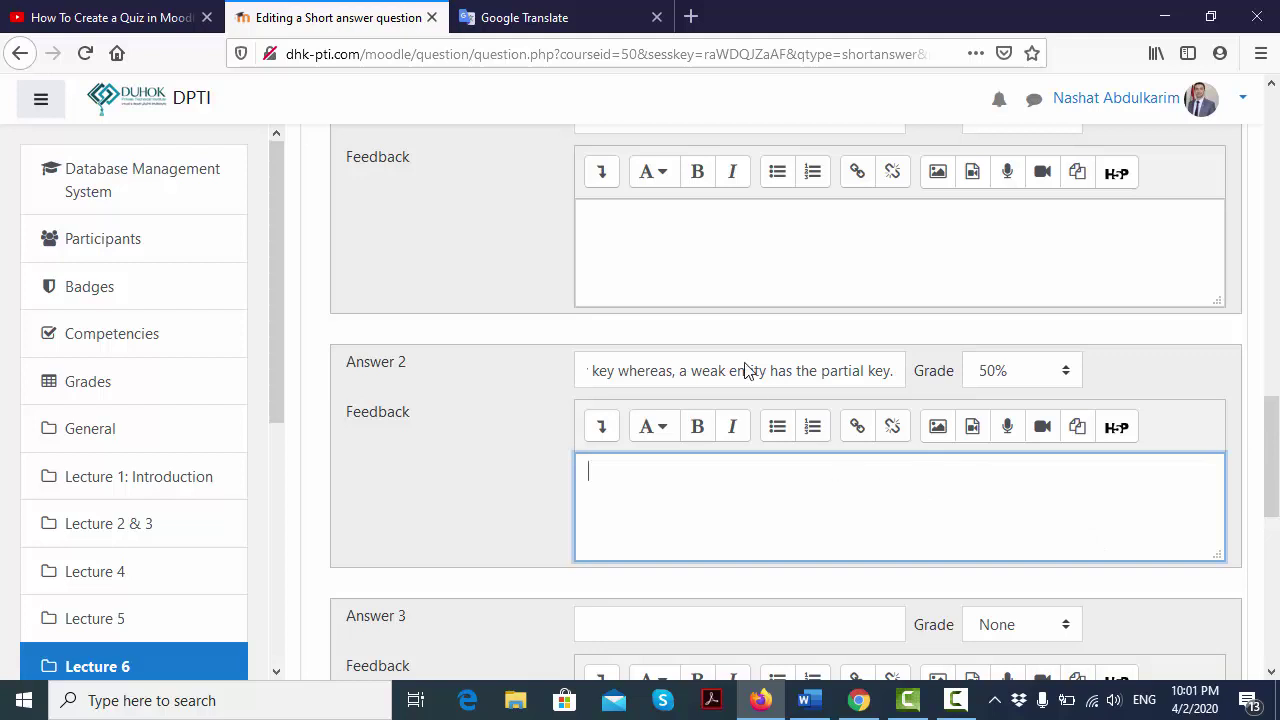
click(710, 271)
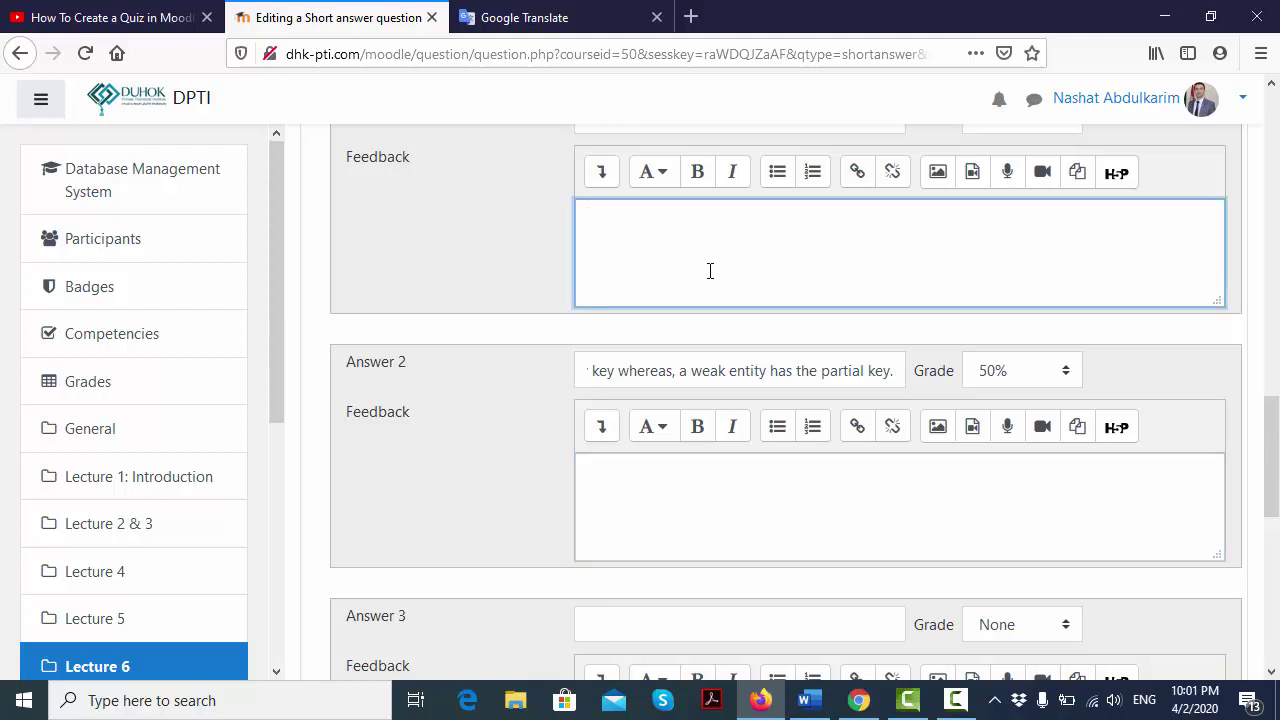
Leave the answer feedback empty and save the short answer question to the quiz.
click(709, 511)
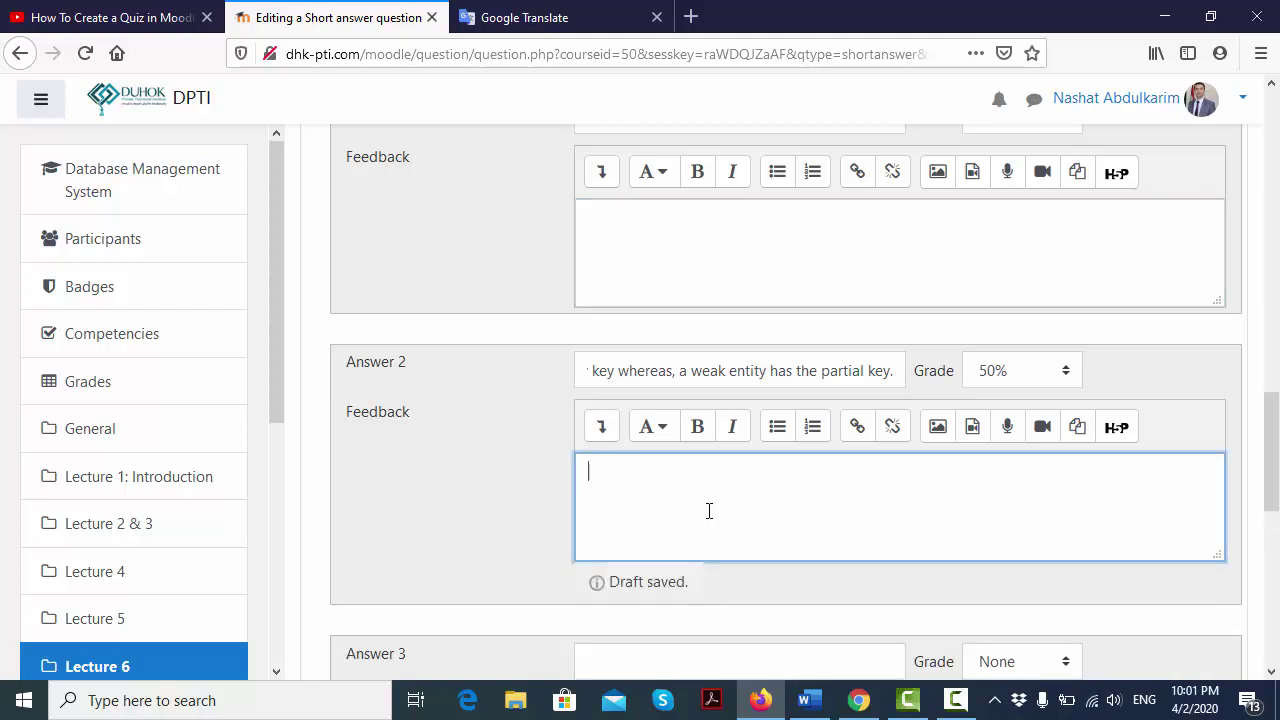
drag(1268, 471, 1277, 534)
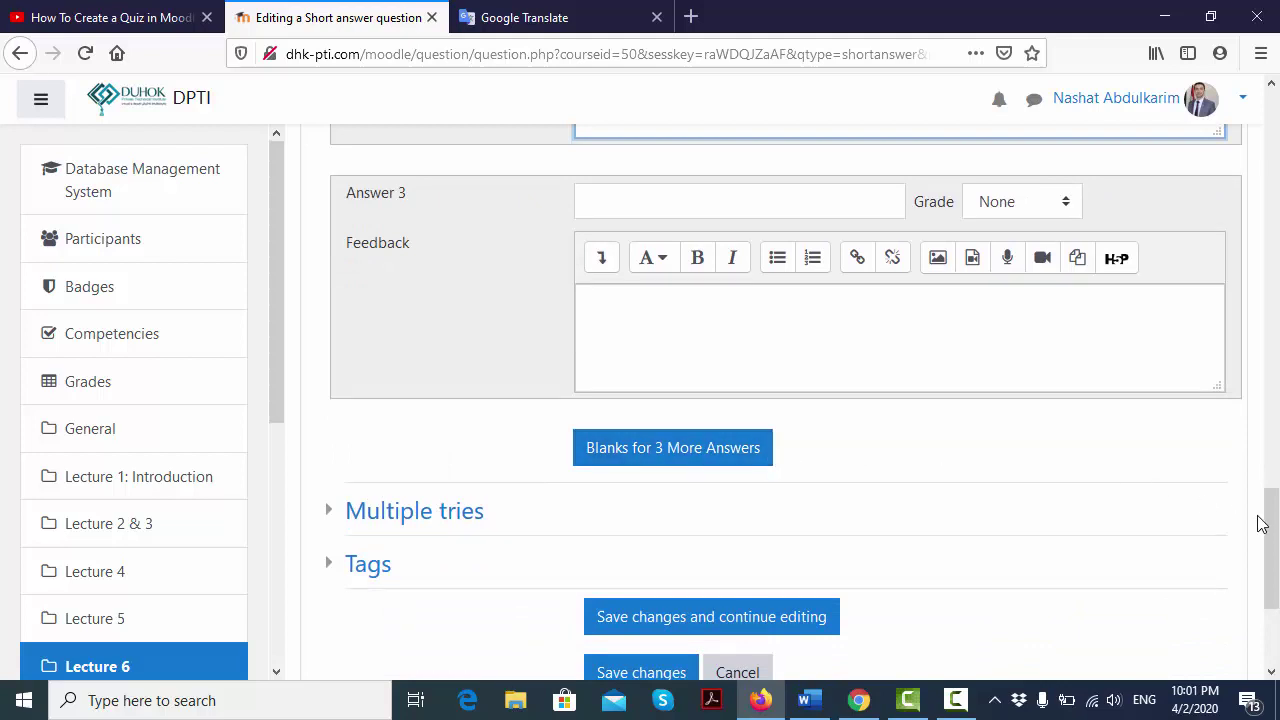
drag(1270, 523, 1272, 576)
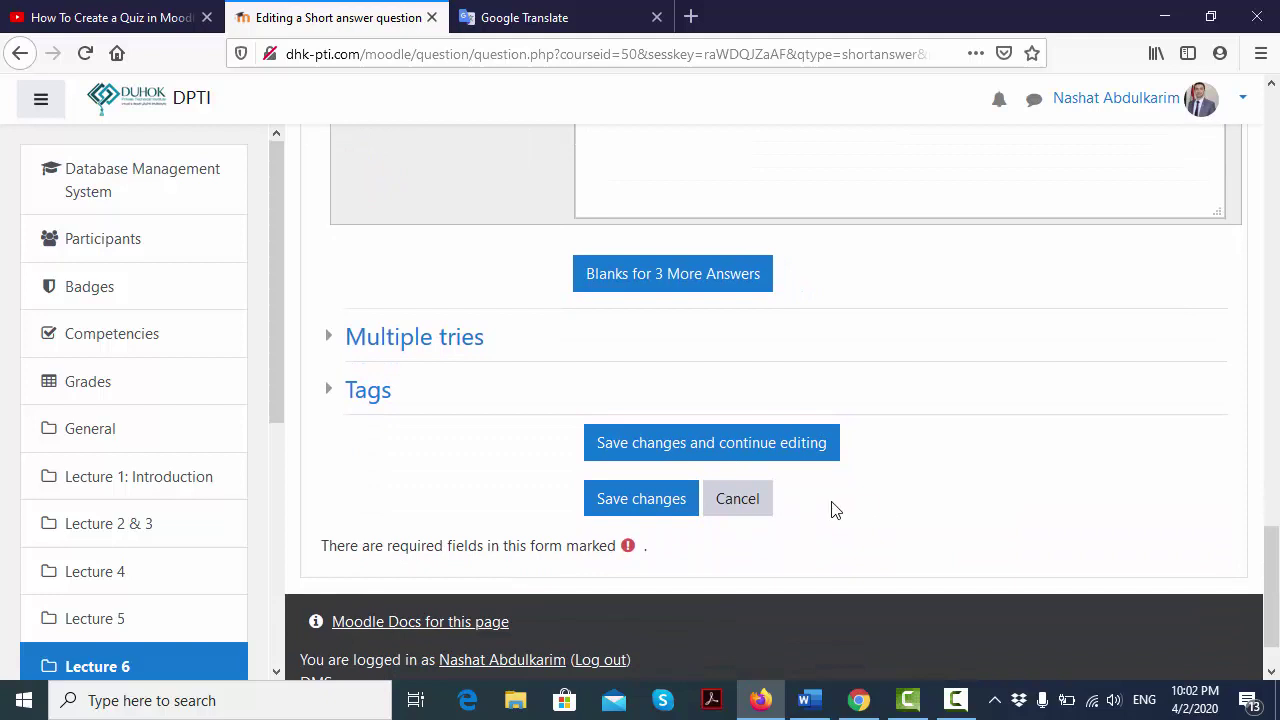
click(676, 504)
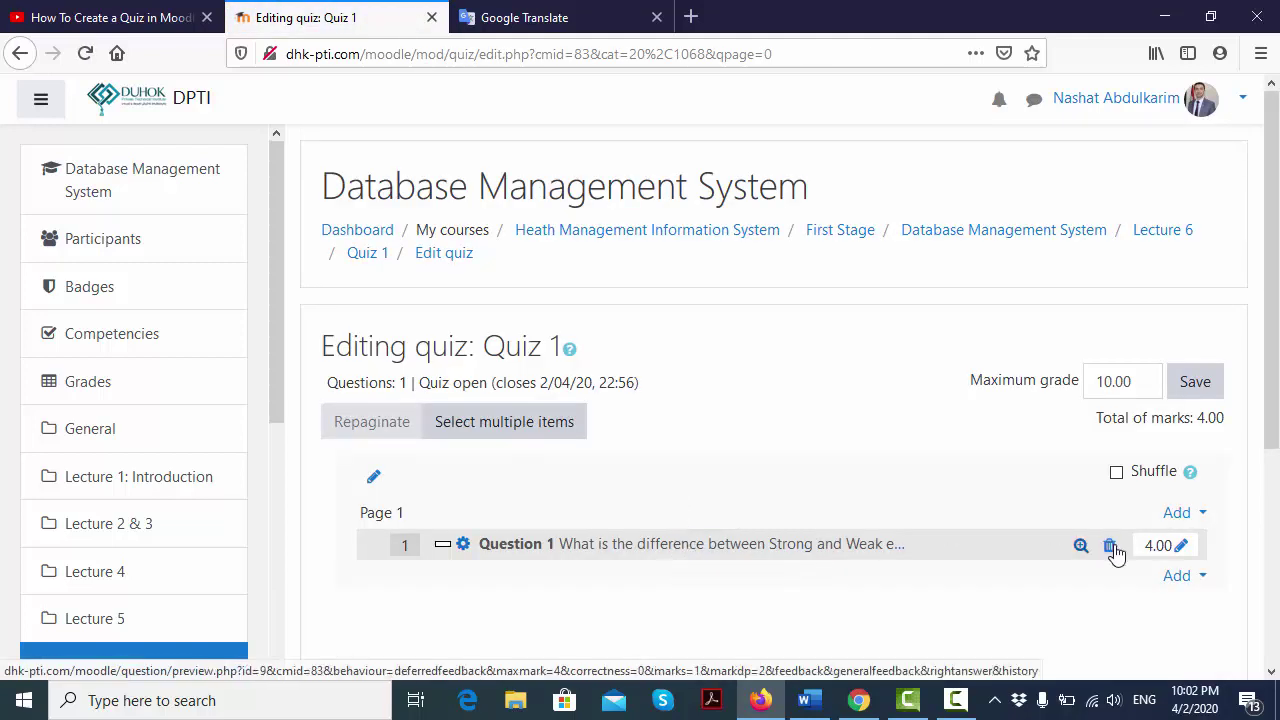
Add a new Multiple choice question below Question 1 in the quiz.
click(1180, 576)
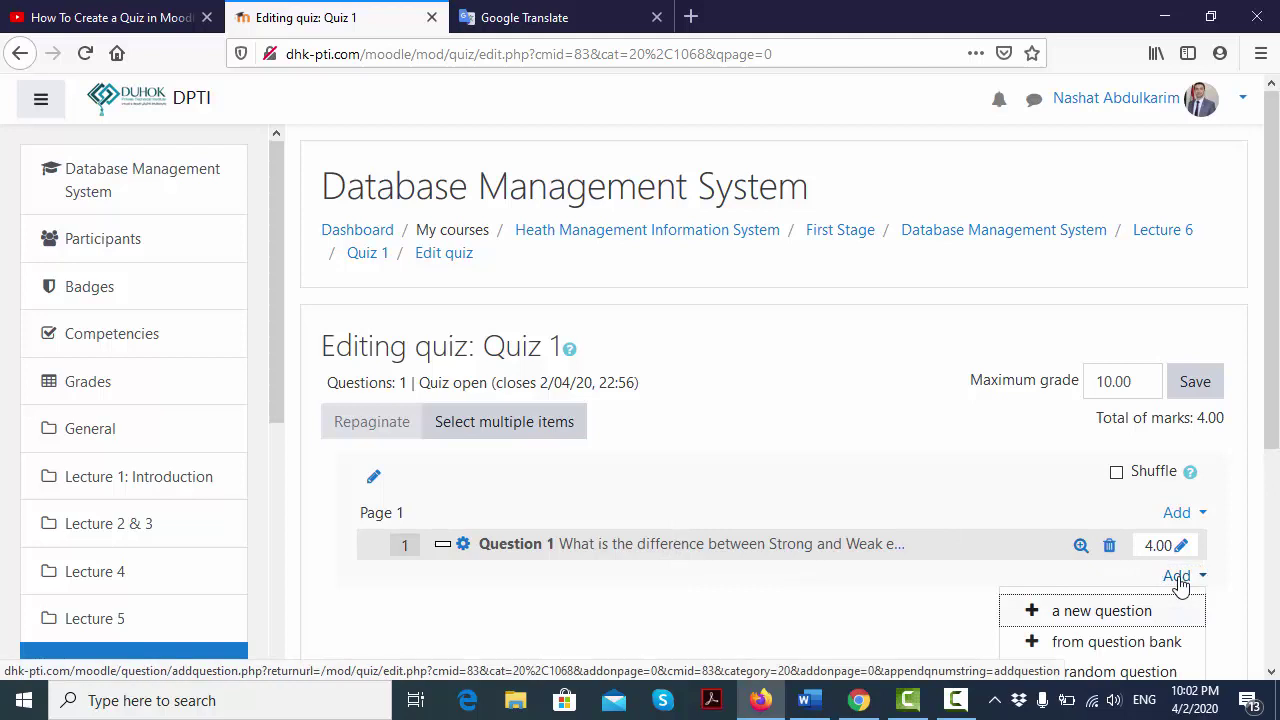
click(1116, 612)
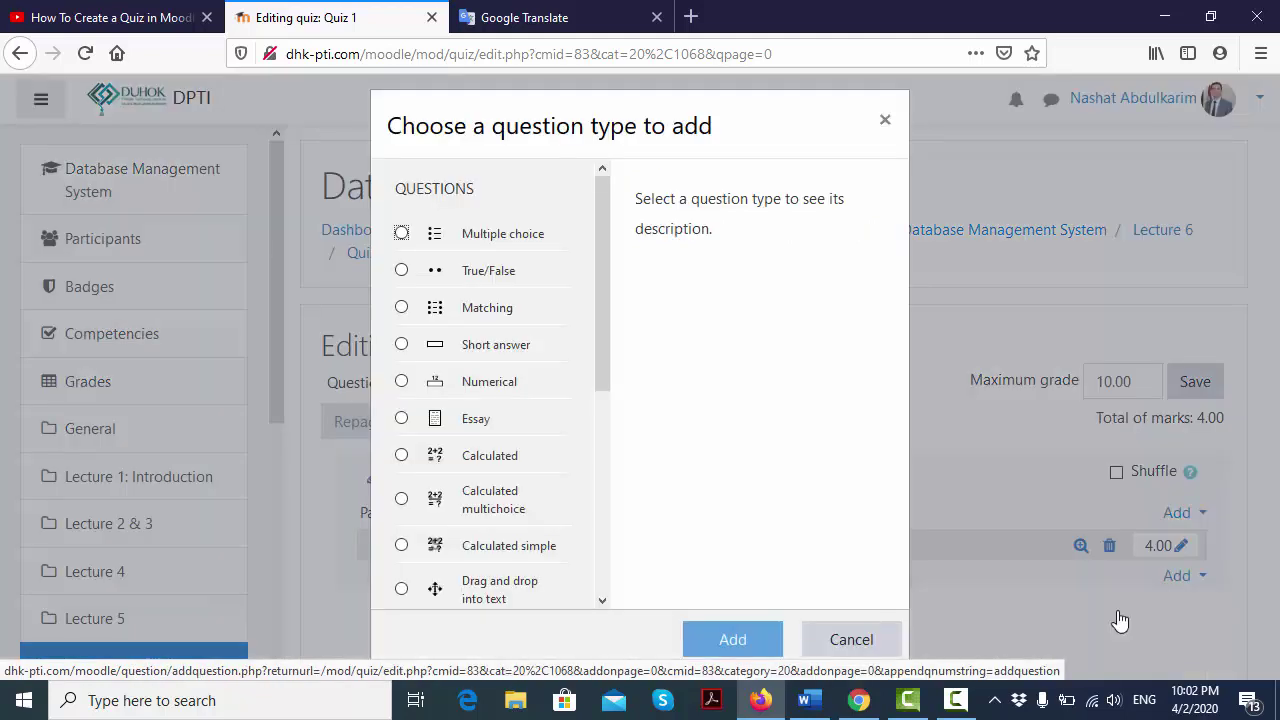
click(500, 237)
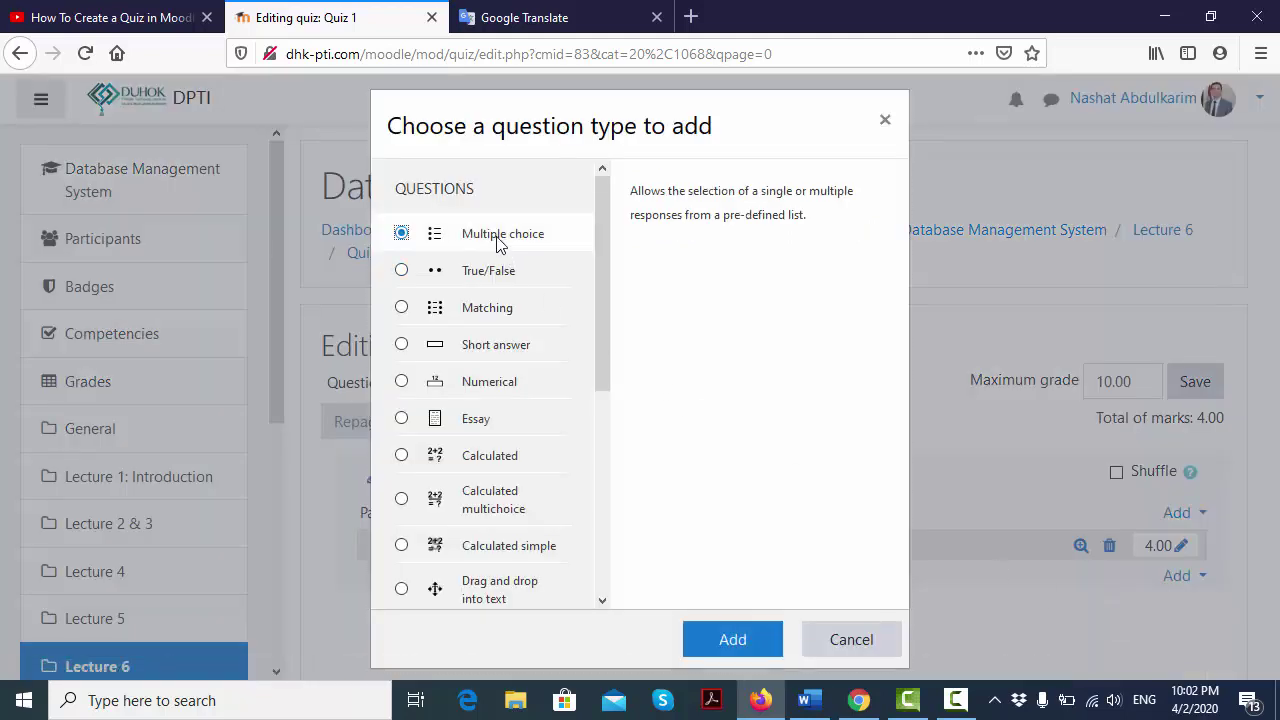
click(716, 643)
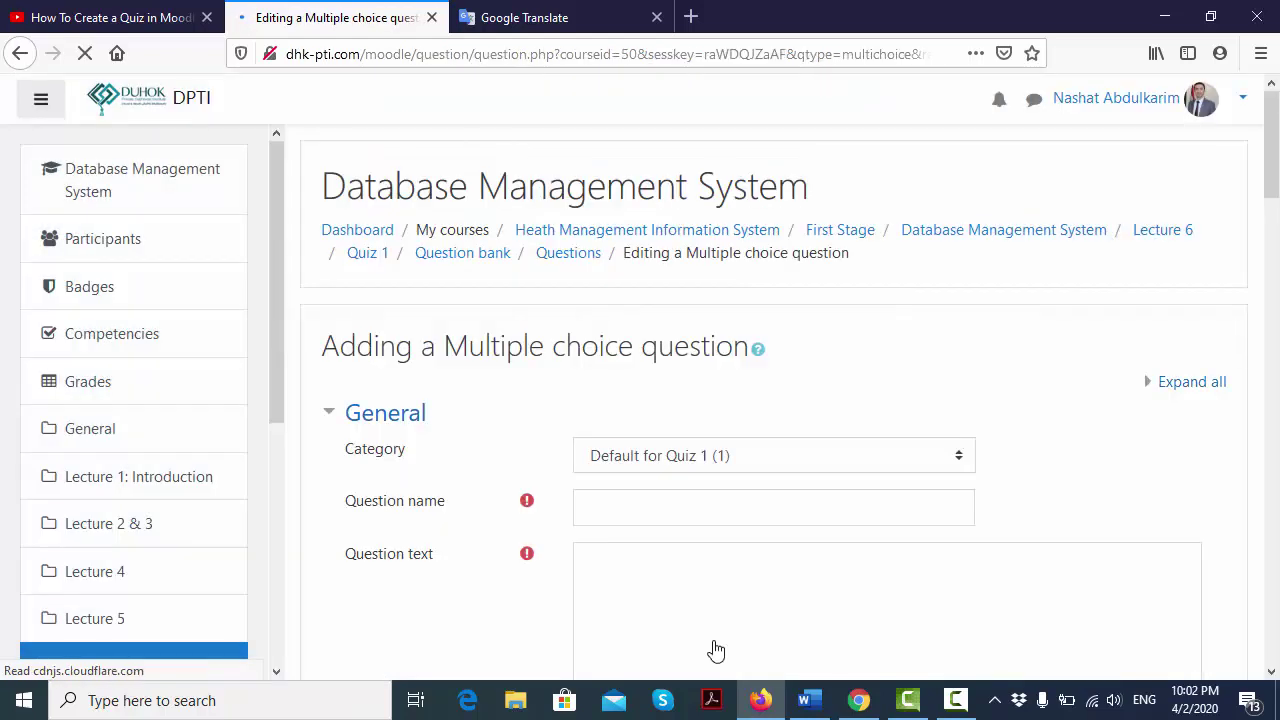
Name the question "Question 2: Choose the correct answer for the following:", copying the instruction line from the Word document.
click(736, 509)
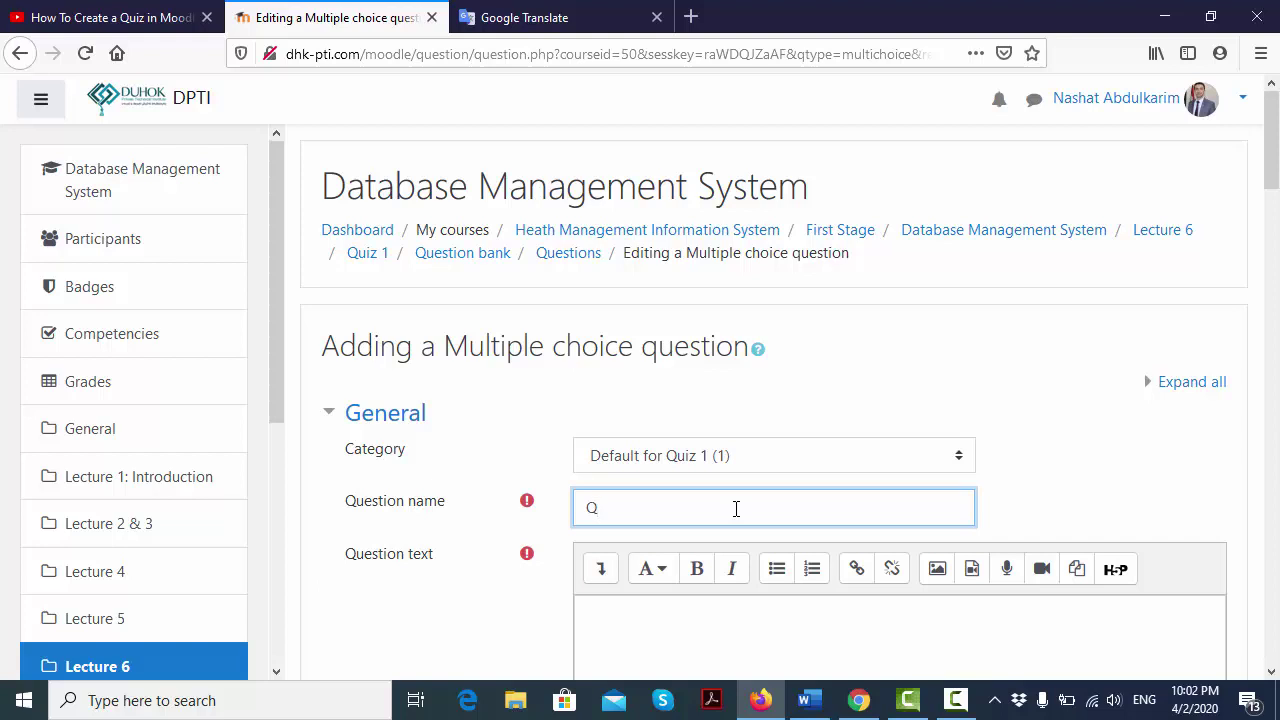
text(Question 2:)
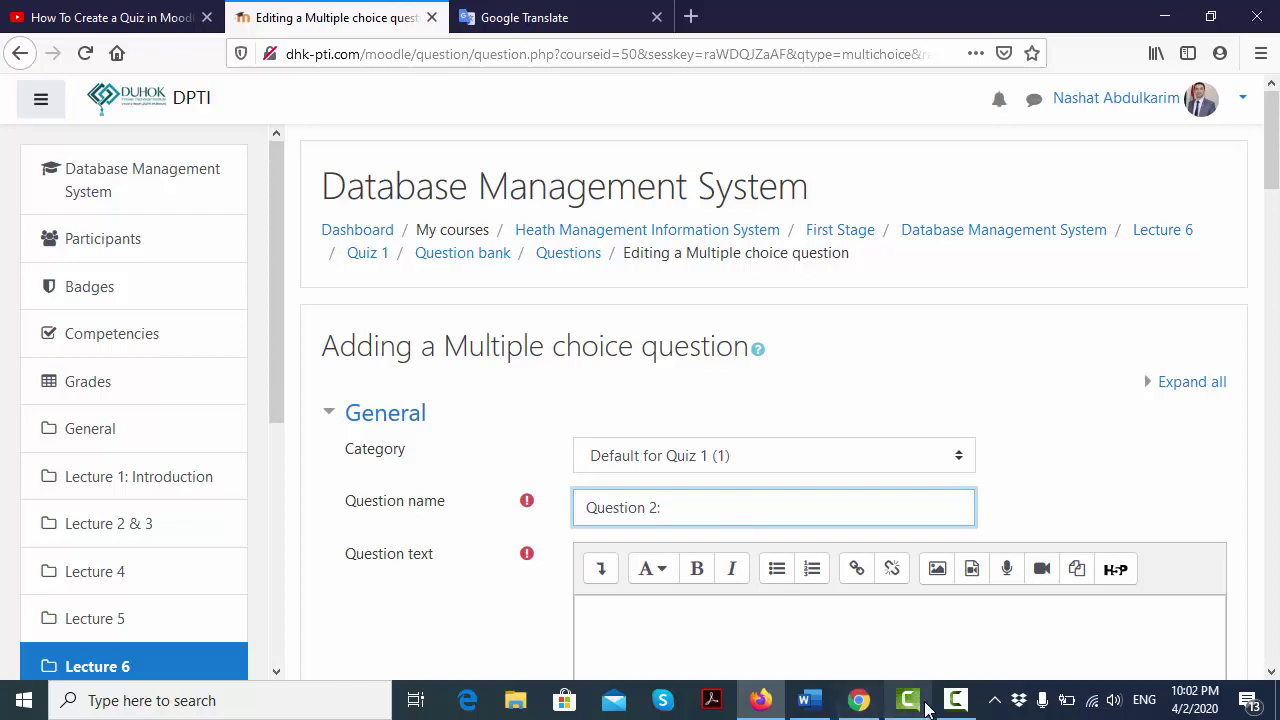
click(808, 690)
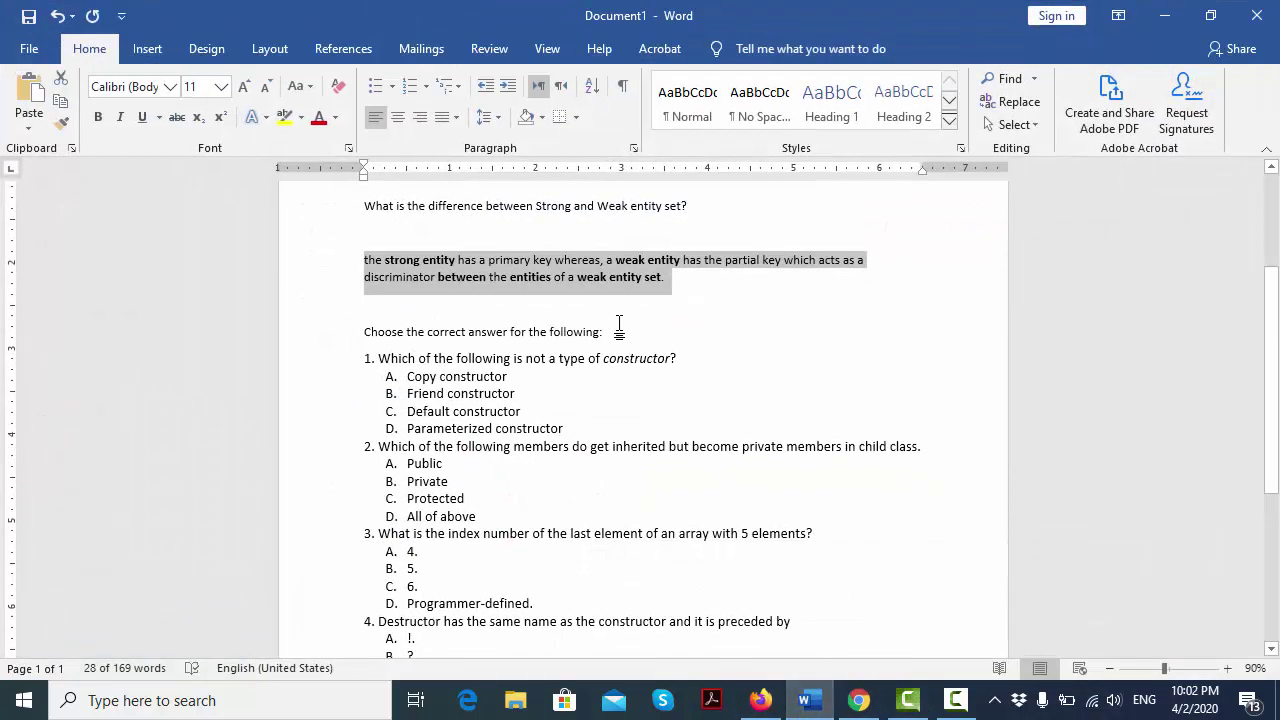
drag(608, 332, 366, 332)
key(ctrl+c)
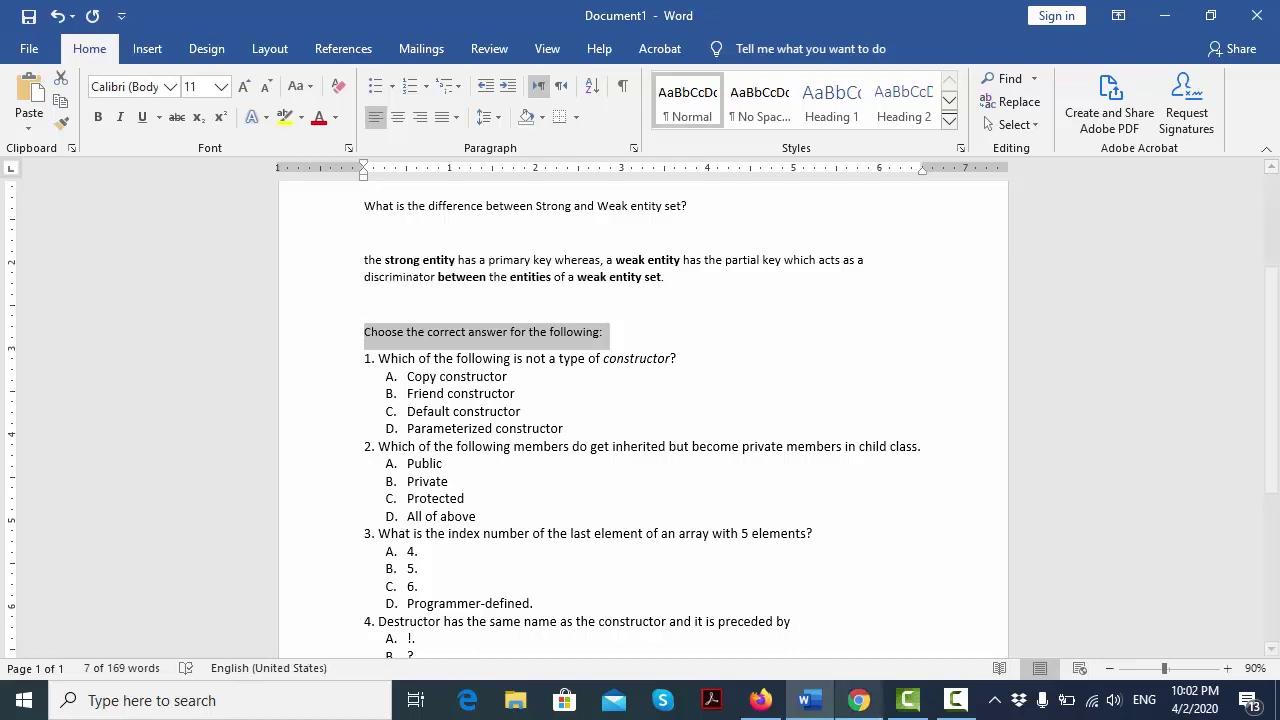
click(808, 703)
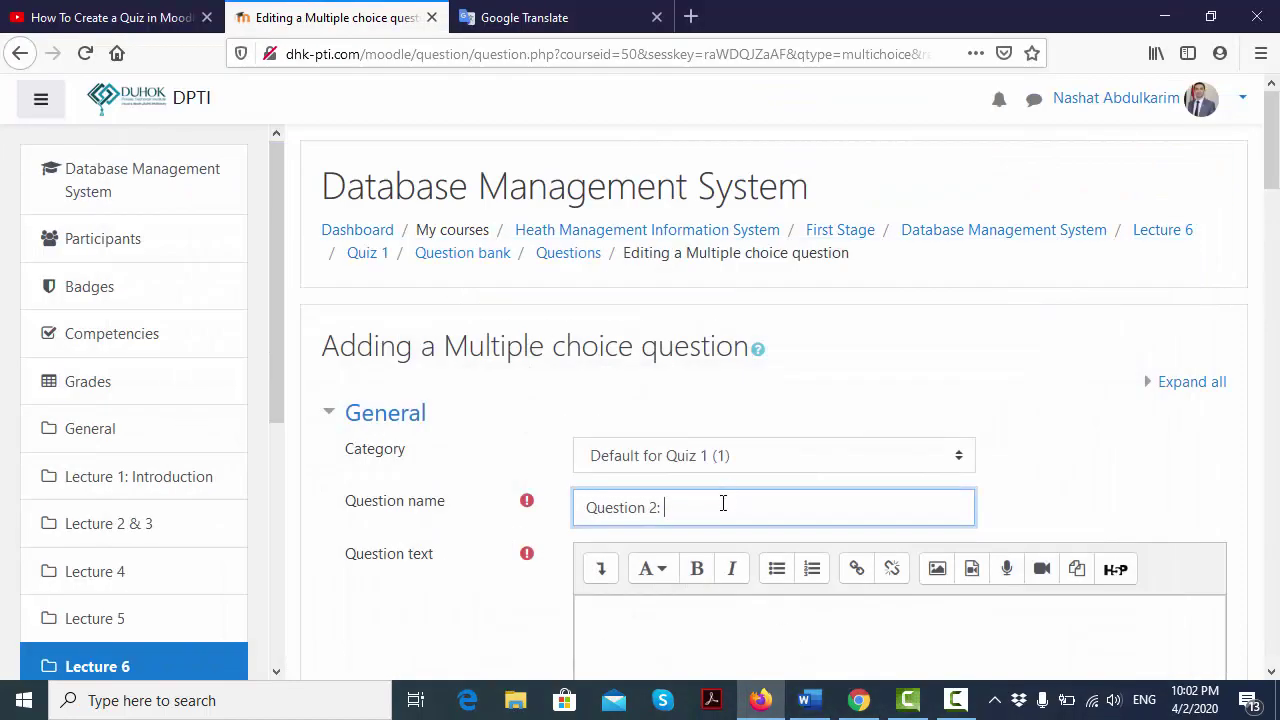
key(ctrl+v)
Copy "1. Which of the following is not a type of constructor?" from the Word document into the question text in Moodle.
click(710, 610)
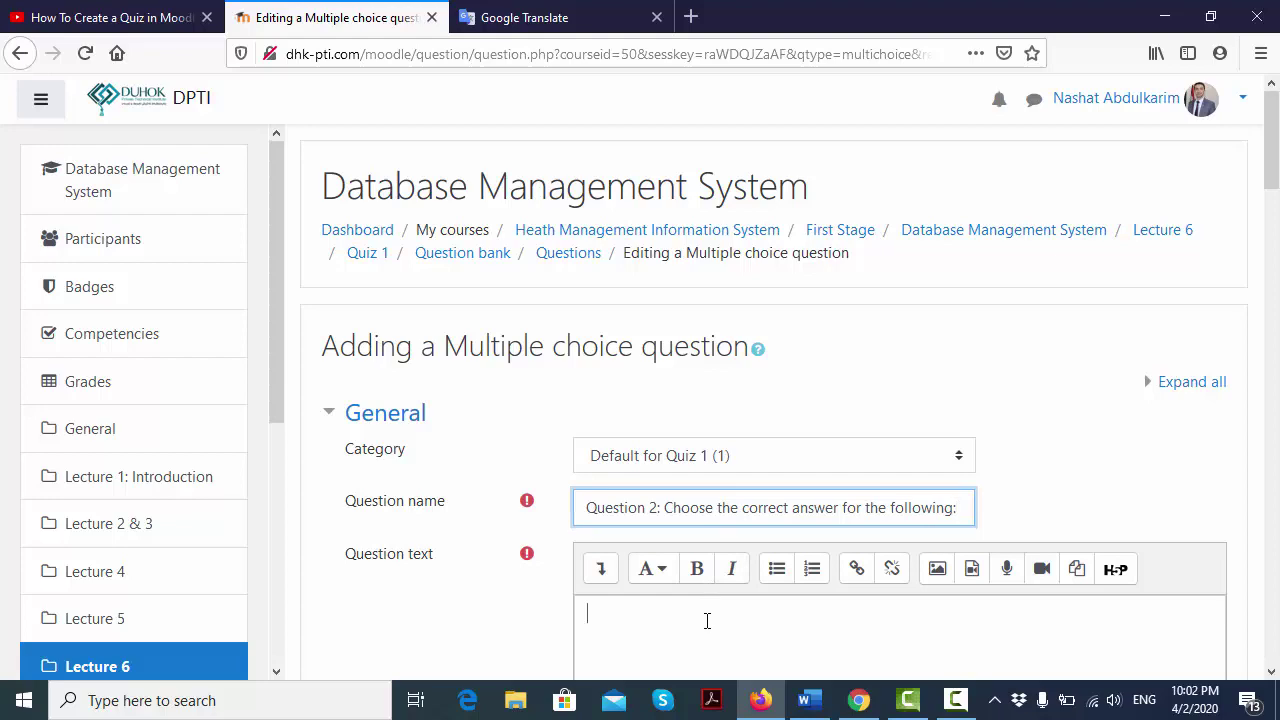
click(810, 705)
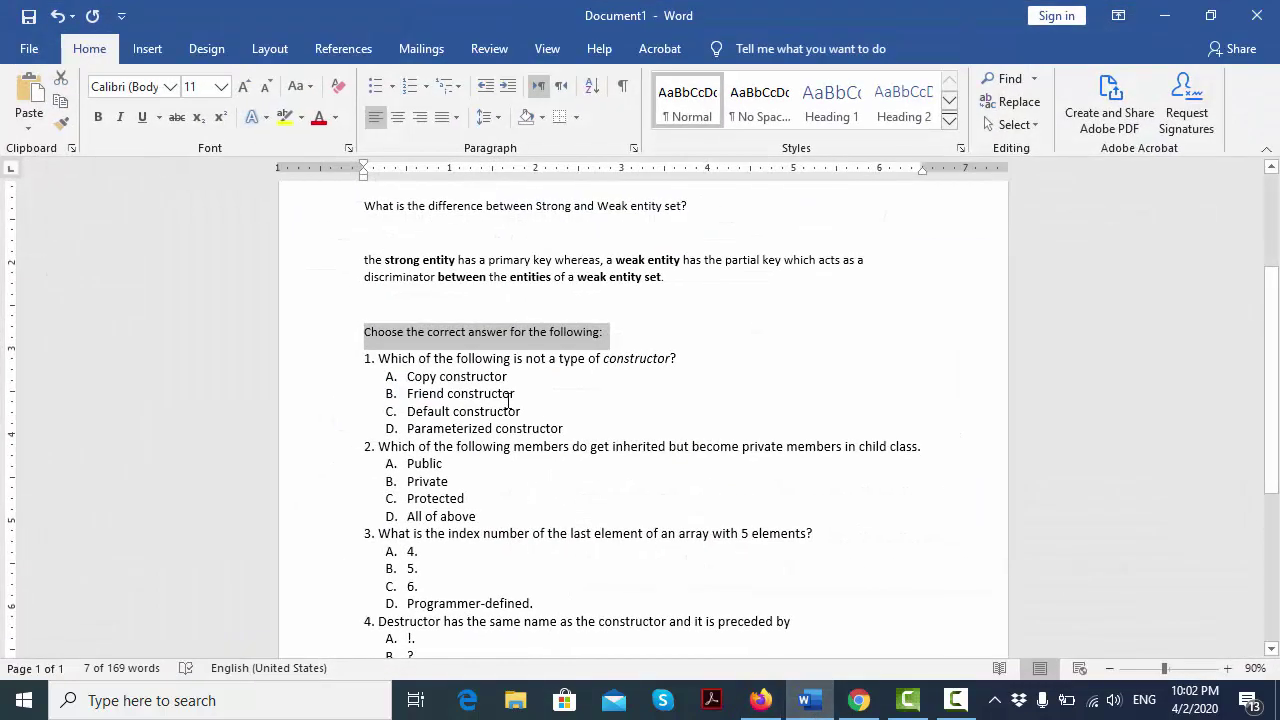
drag(687, 359, 358, 361)
key(ctrl+c)
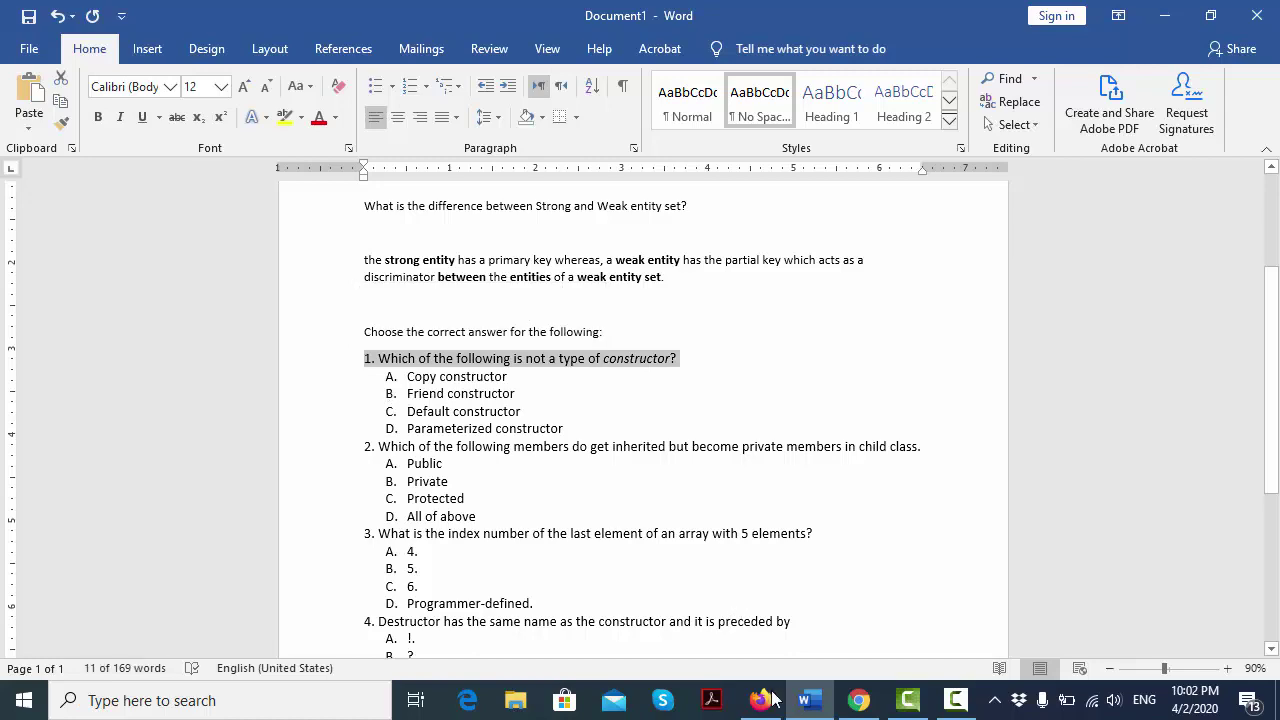
click(768, 699)
key(ctrl+v)
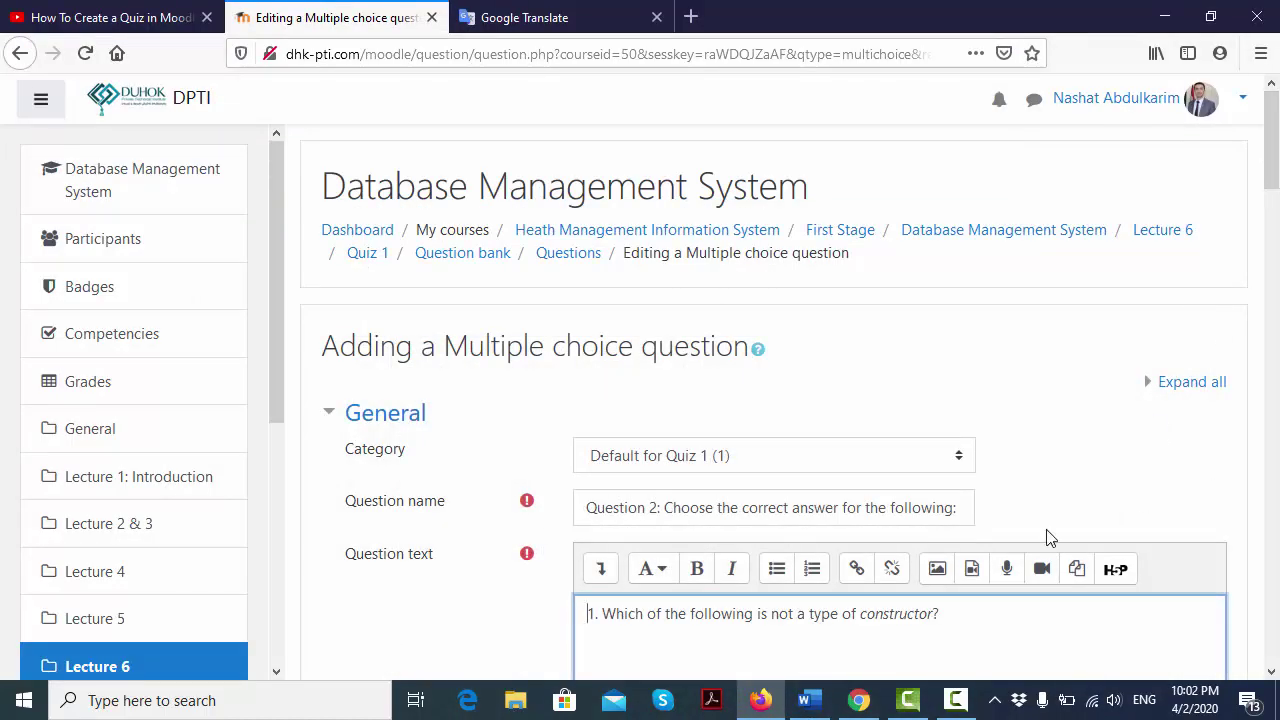
Set the multiple choice question's default mark to 2 and its choice numbering to "A., B., C., ...".
drag(1274, 178, 1276, 255)
click(623, 436)
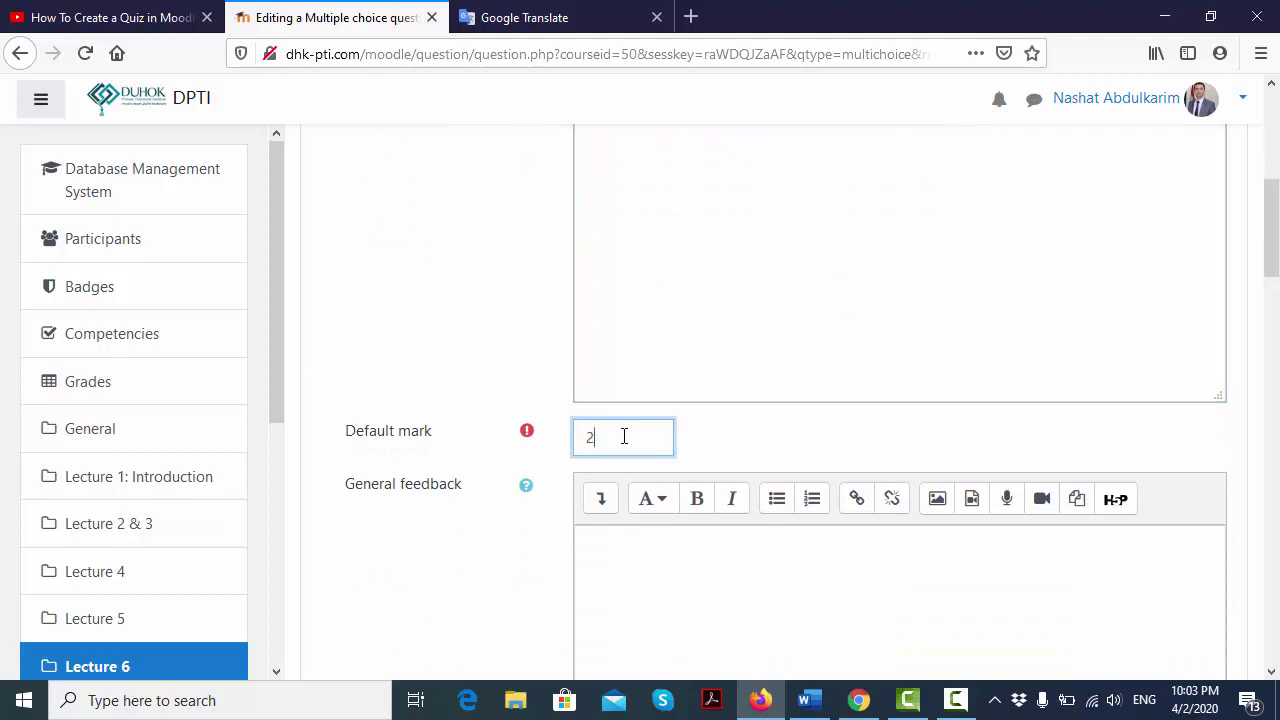
text(2)
drag(1264, 255, 1251, 349)
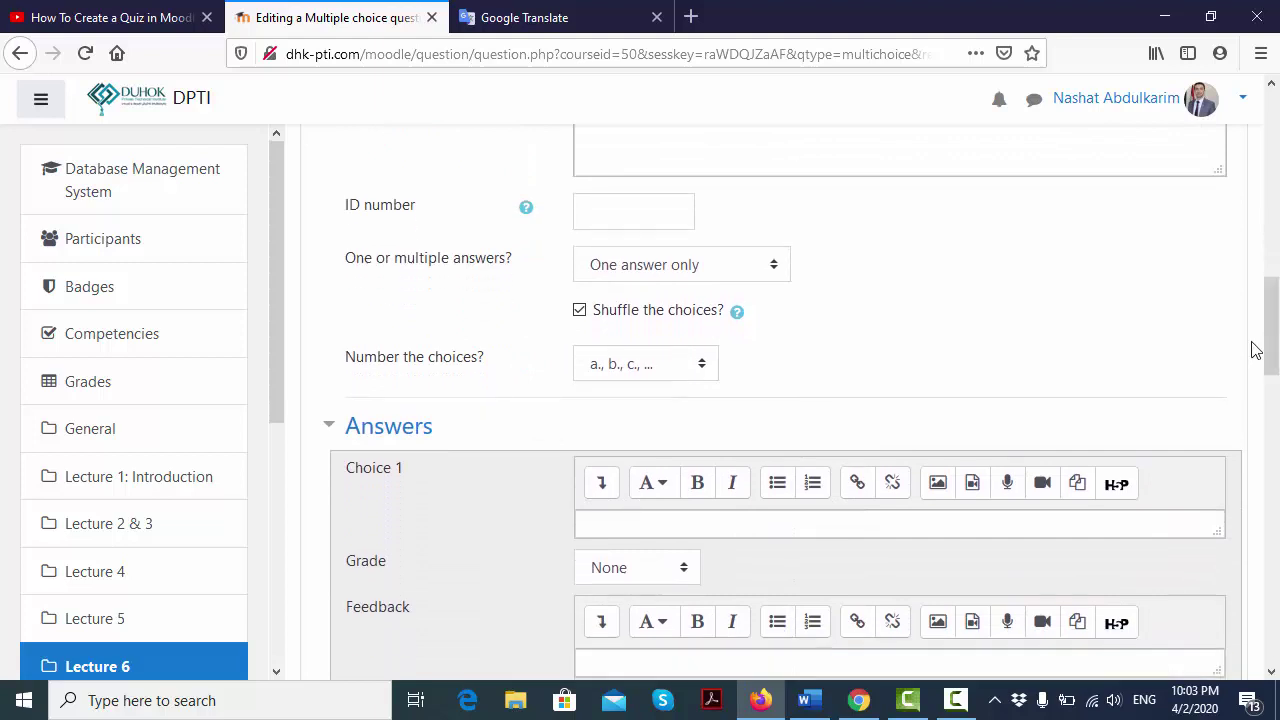
click(706, 366)
click(672, 425)
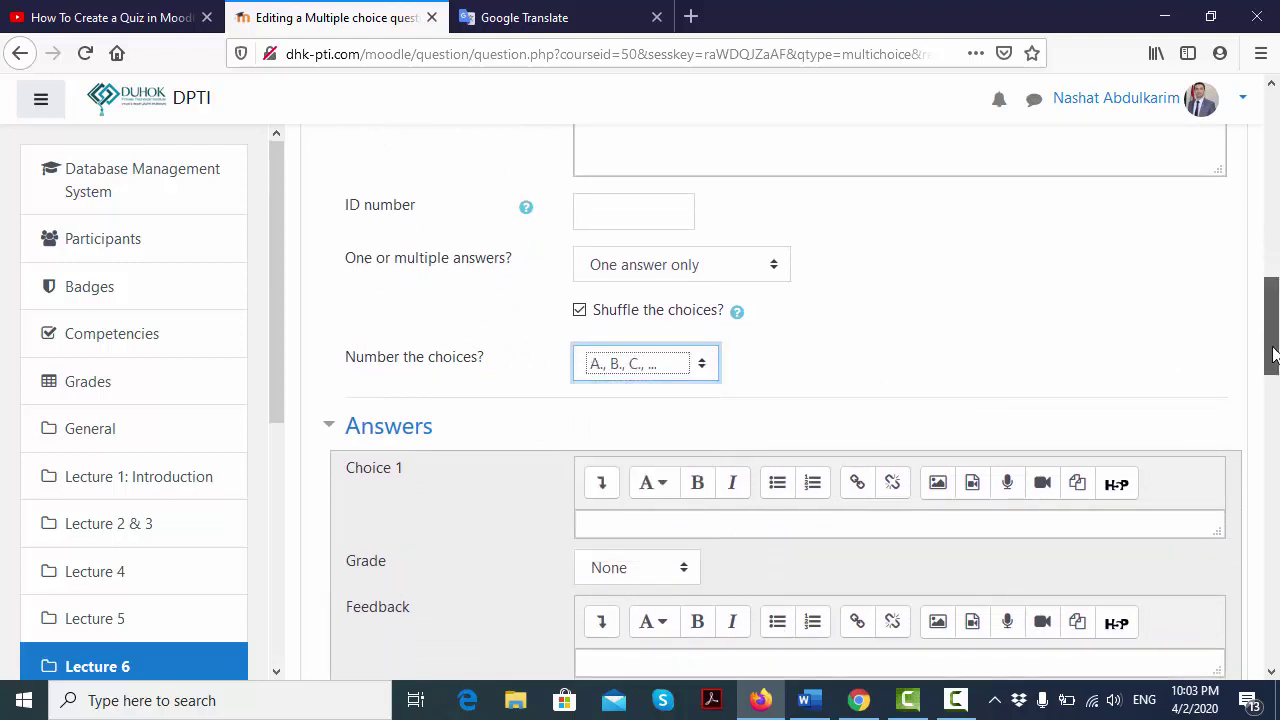
Copy "Copy constructor" from the Word document into Choice 1 in Moodle and remove its leading list letter.
drag(1276, 356, 1272, 394)
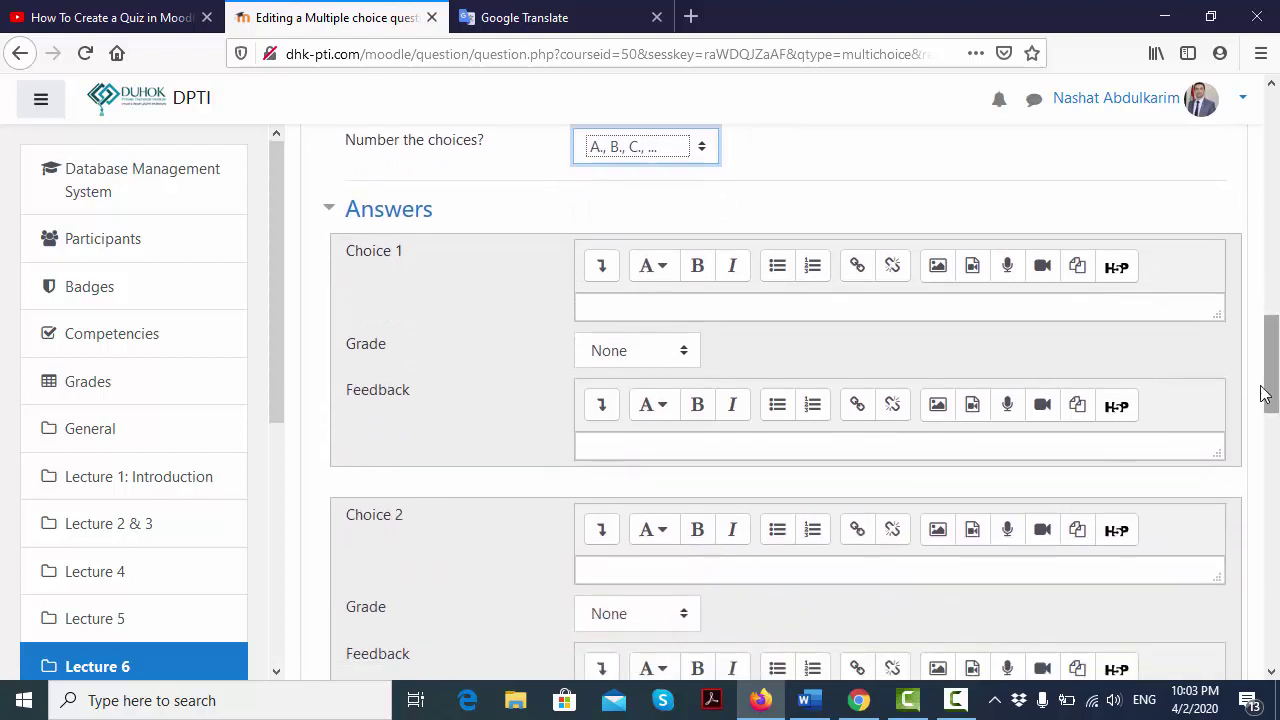
click(980, 312)
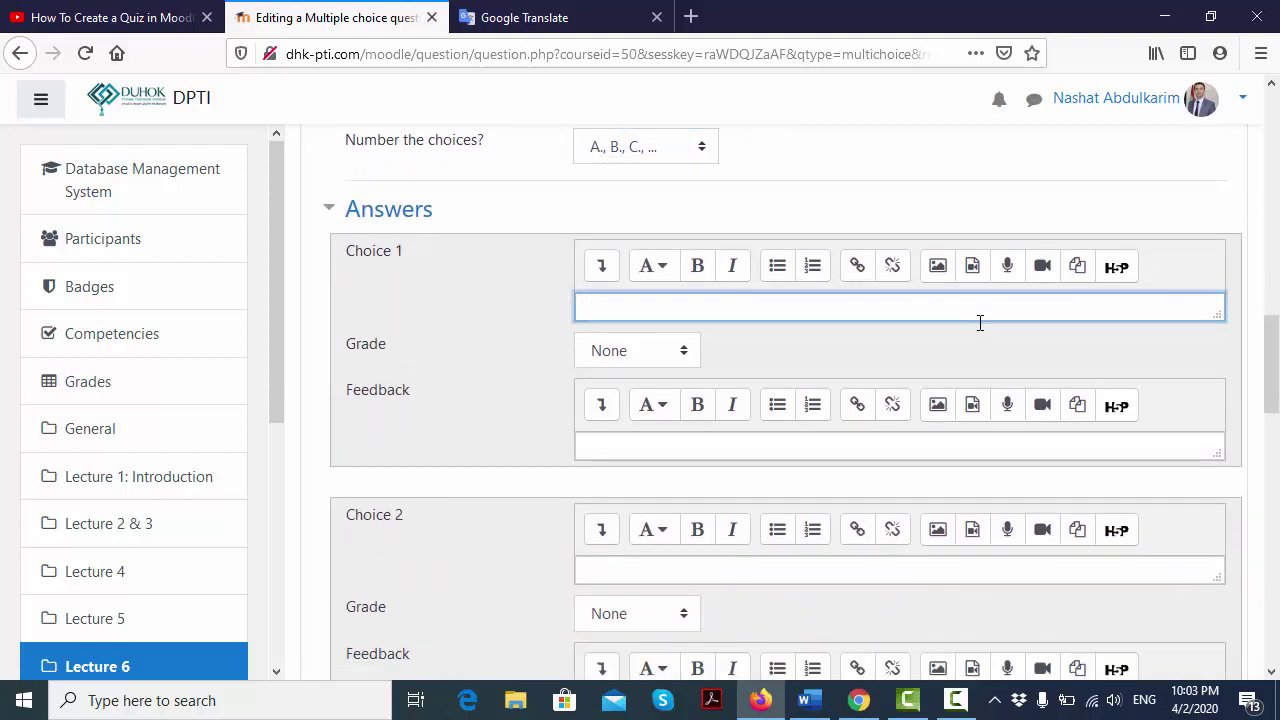
mouse_move(815, 708)
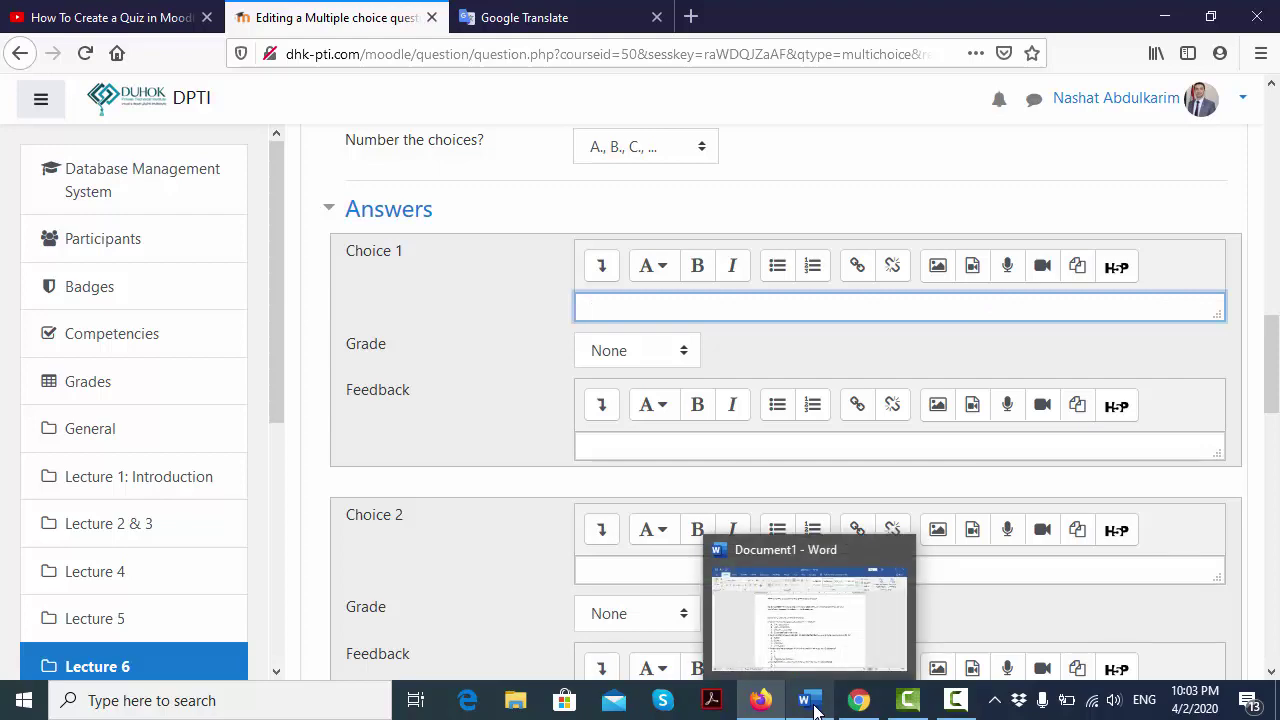
click(812, 700)
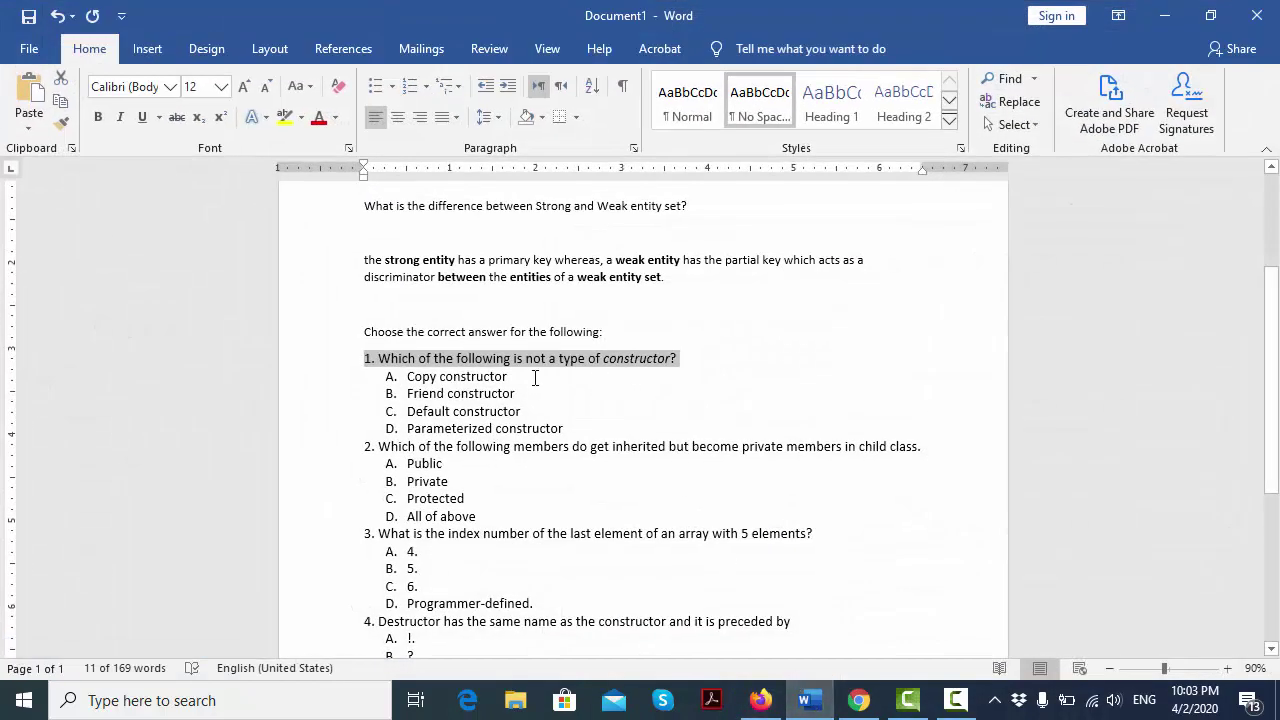
drag(516, 377, 391, 377)
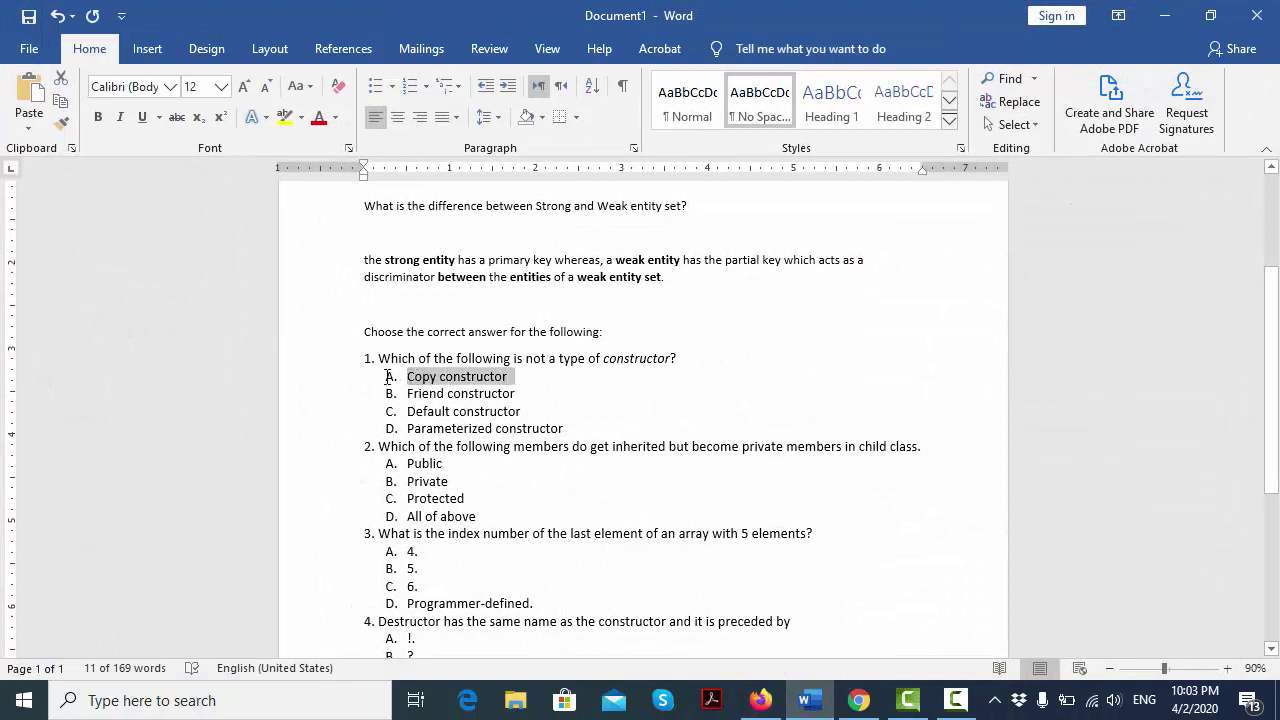
click(760, 700)
text(A. Copy constructor)
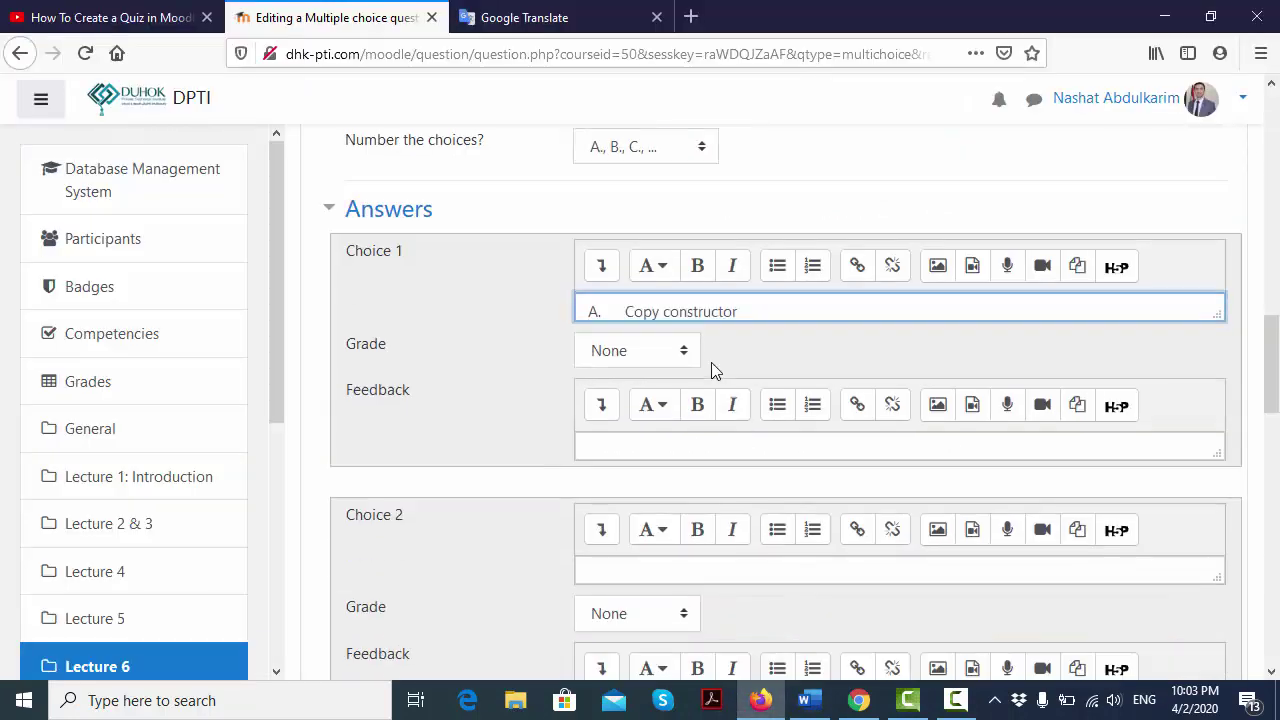
click(626, 310)
key(BackSpace)
key(BackSpace)
key(BackSpace)
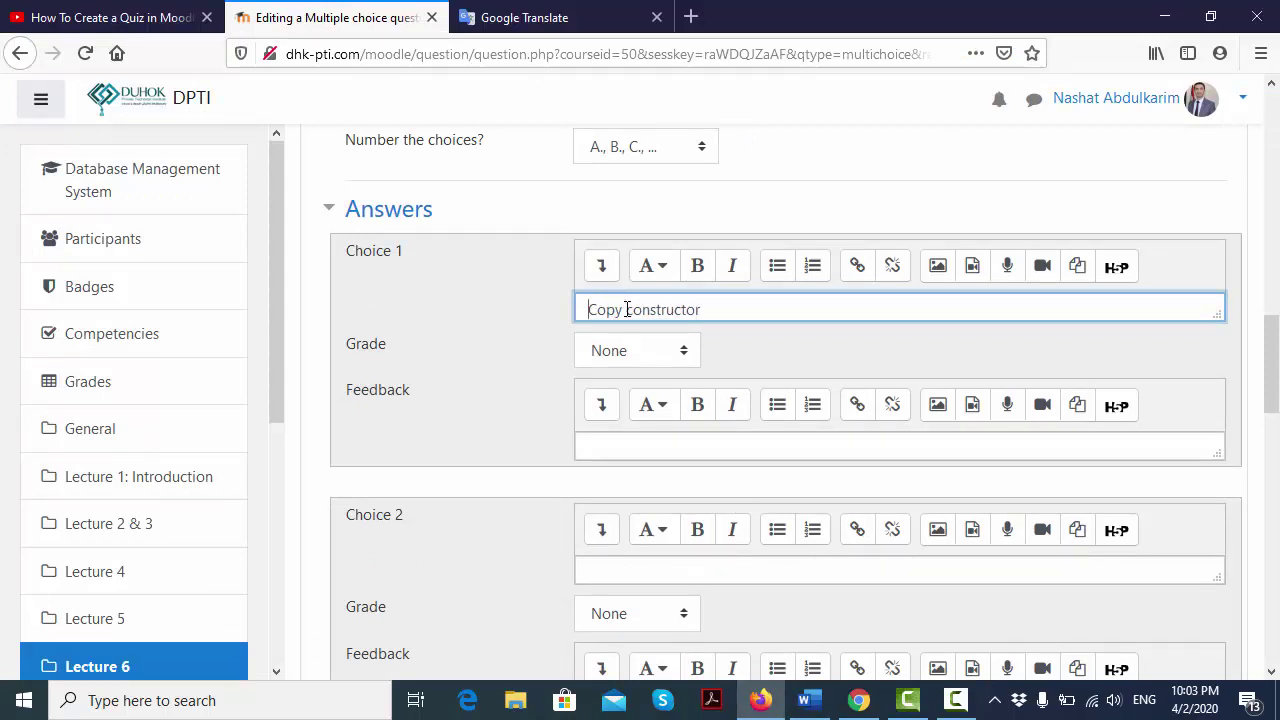
Copy "Friend constructor" from the Word document into Choice 2 in Moodle and remove its leading list letter.
click(808, 700)
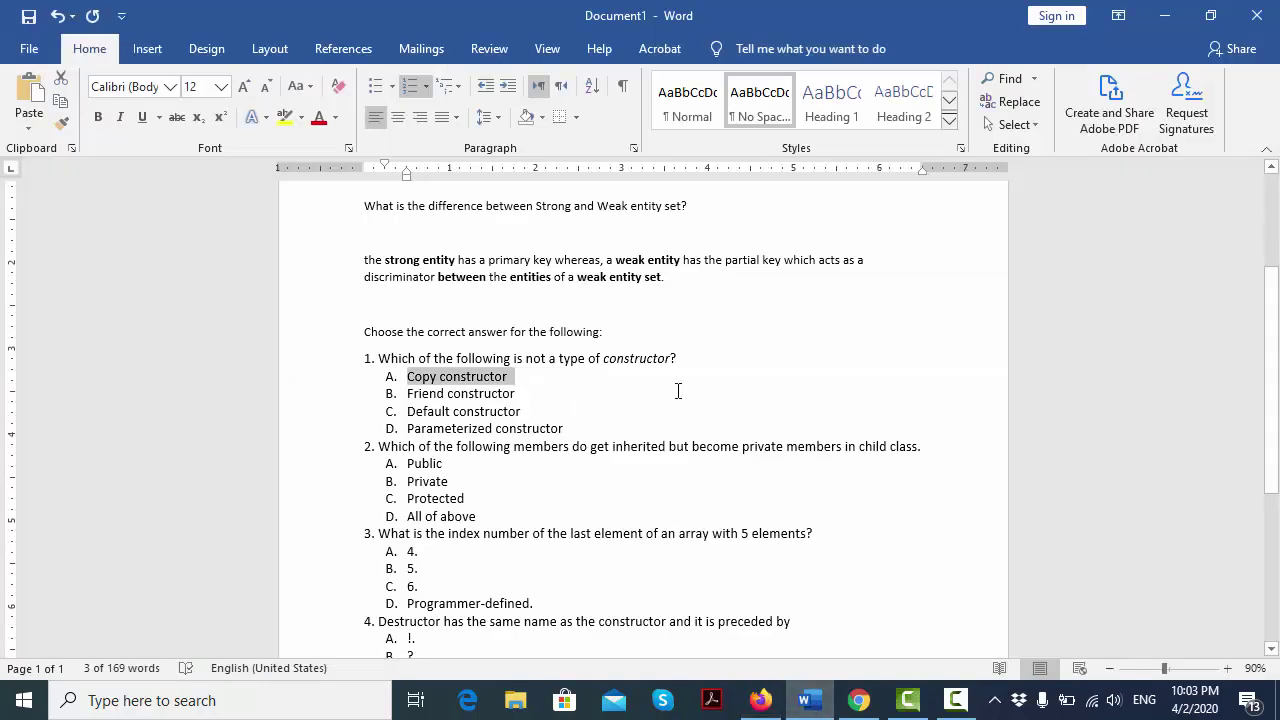
drag(519, 393, 419, 393)
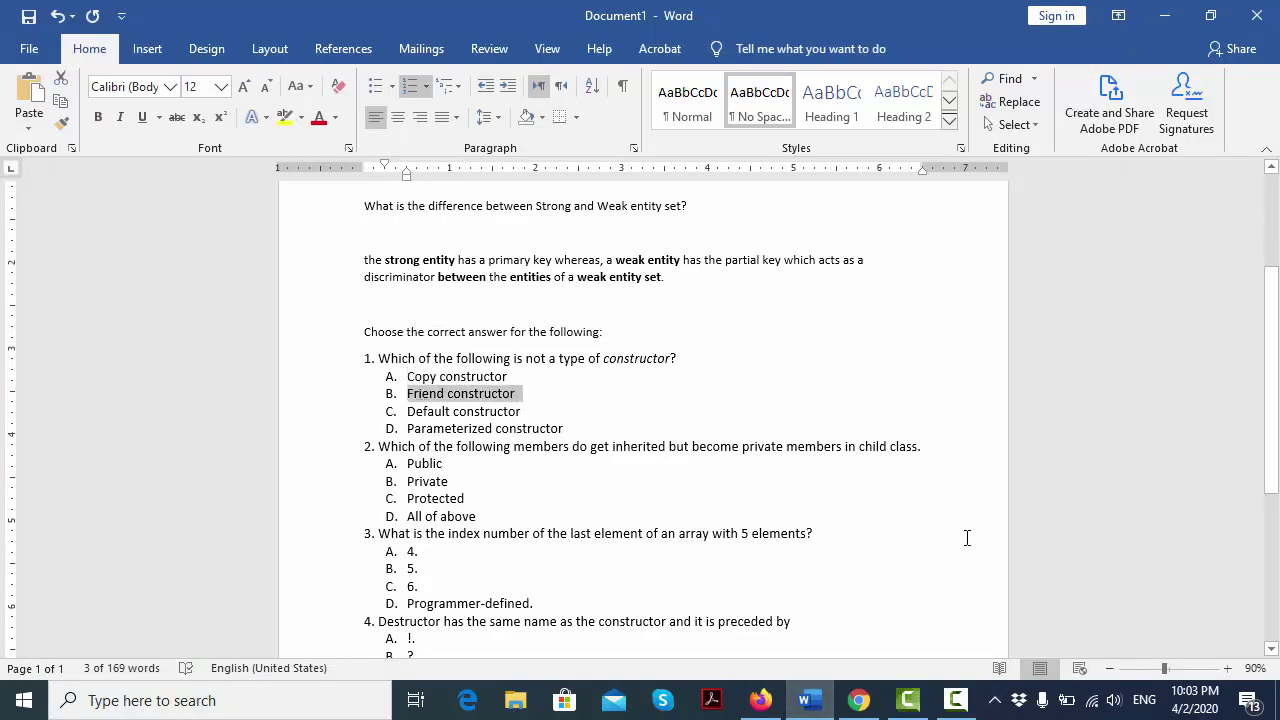
click(760, 700)
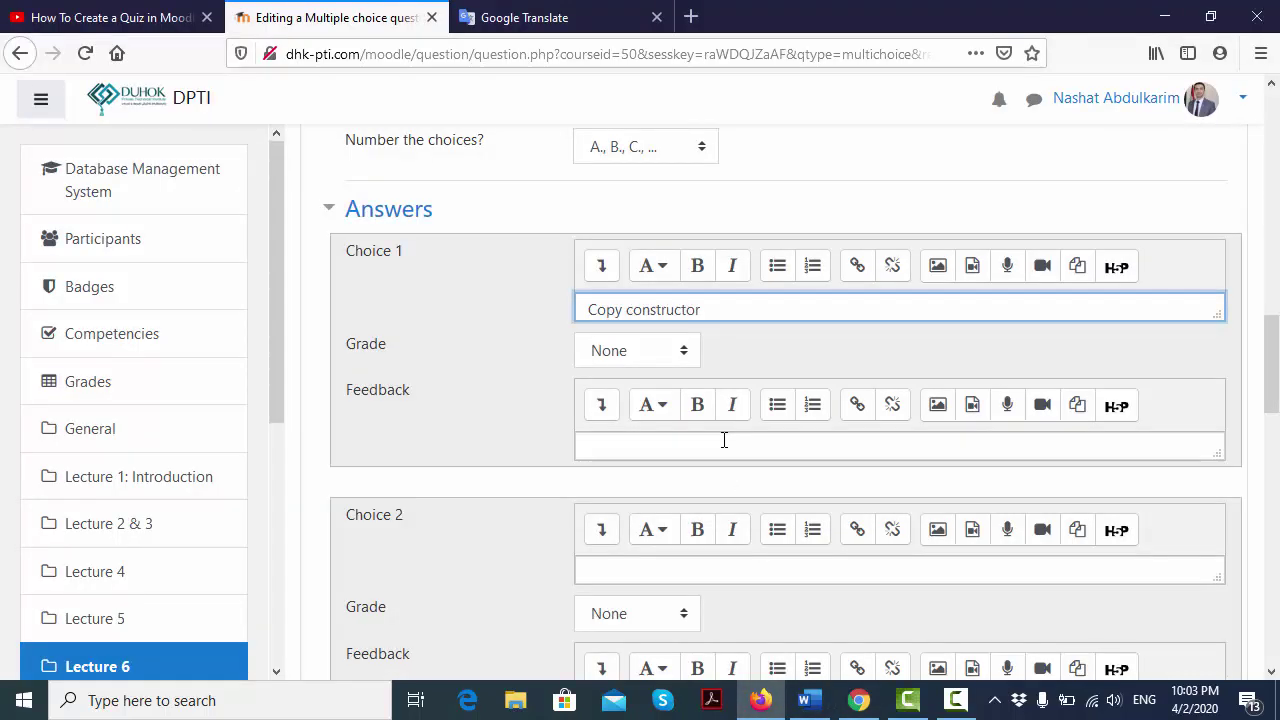
click(731, 568)
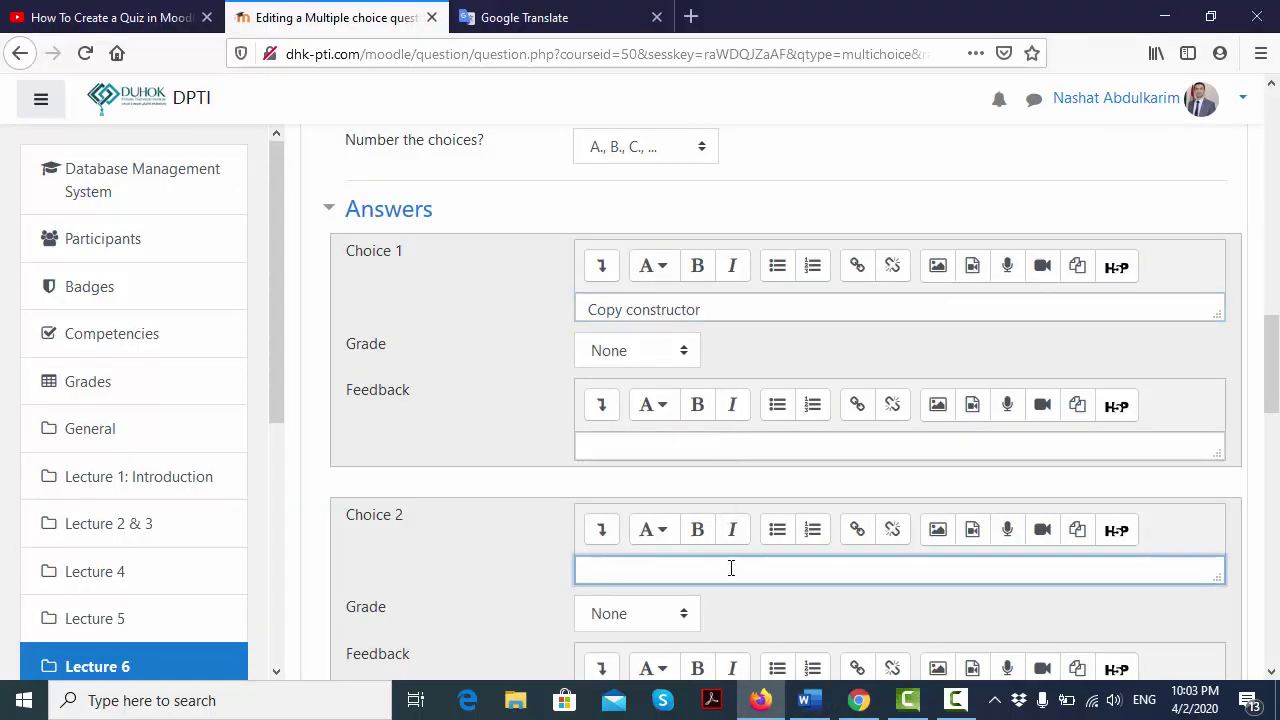
text(A. Friend constructor)
click(627, 573)
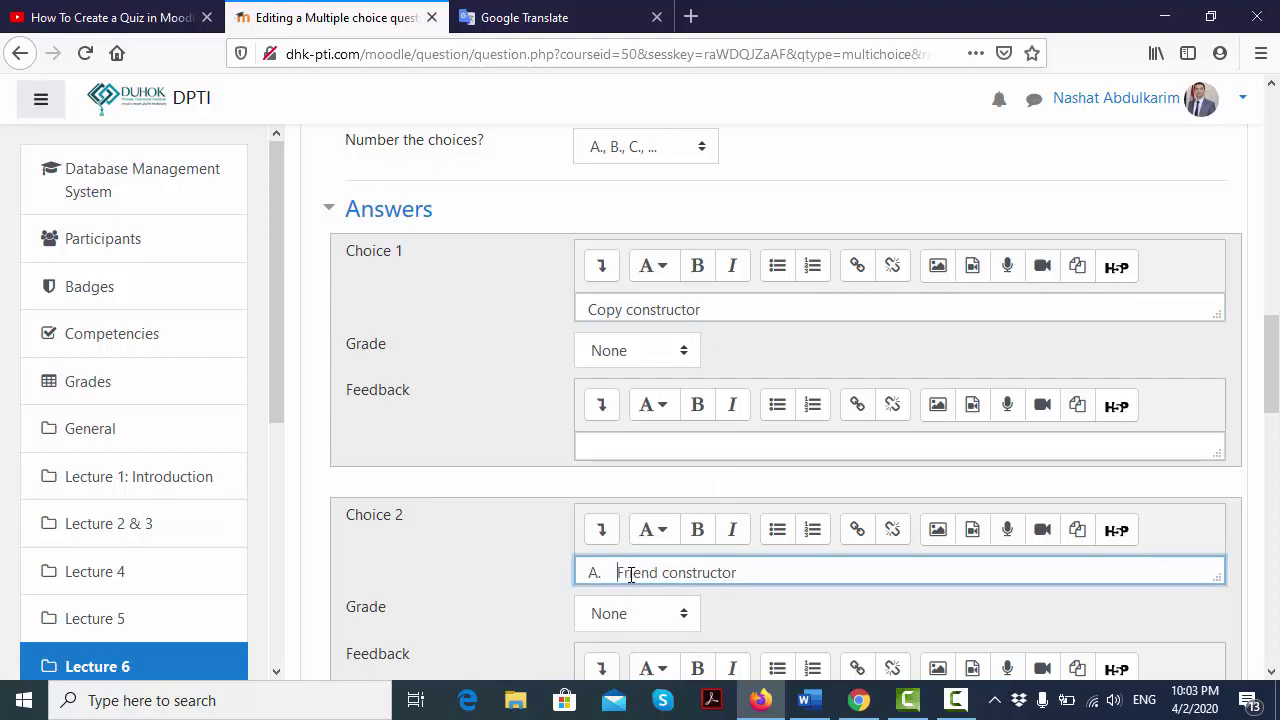
key(BackSpace)
key(BackSpace)
key(BackSpace)
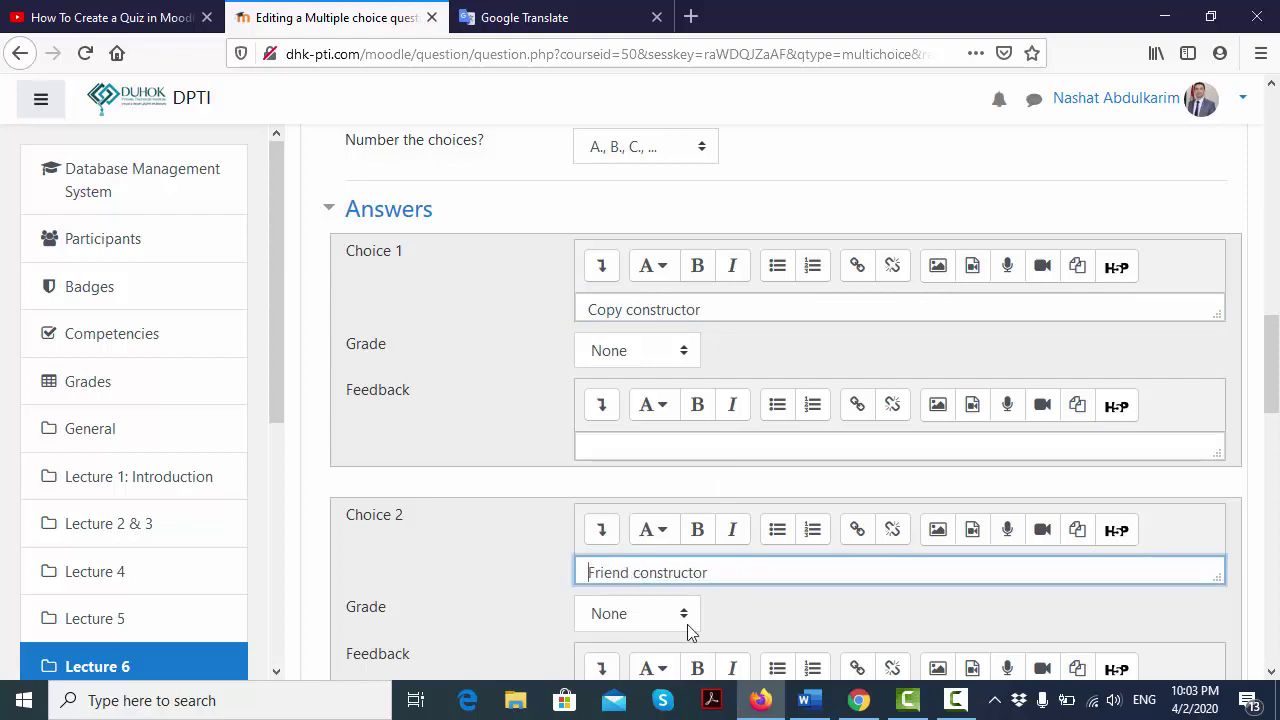
Copy "Default constructor" from the Word document into Choice 3 in Moodle and remove its leading list letter.
click(805, 700)
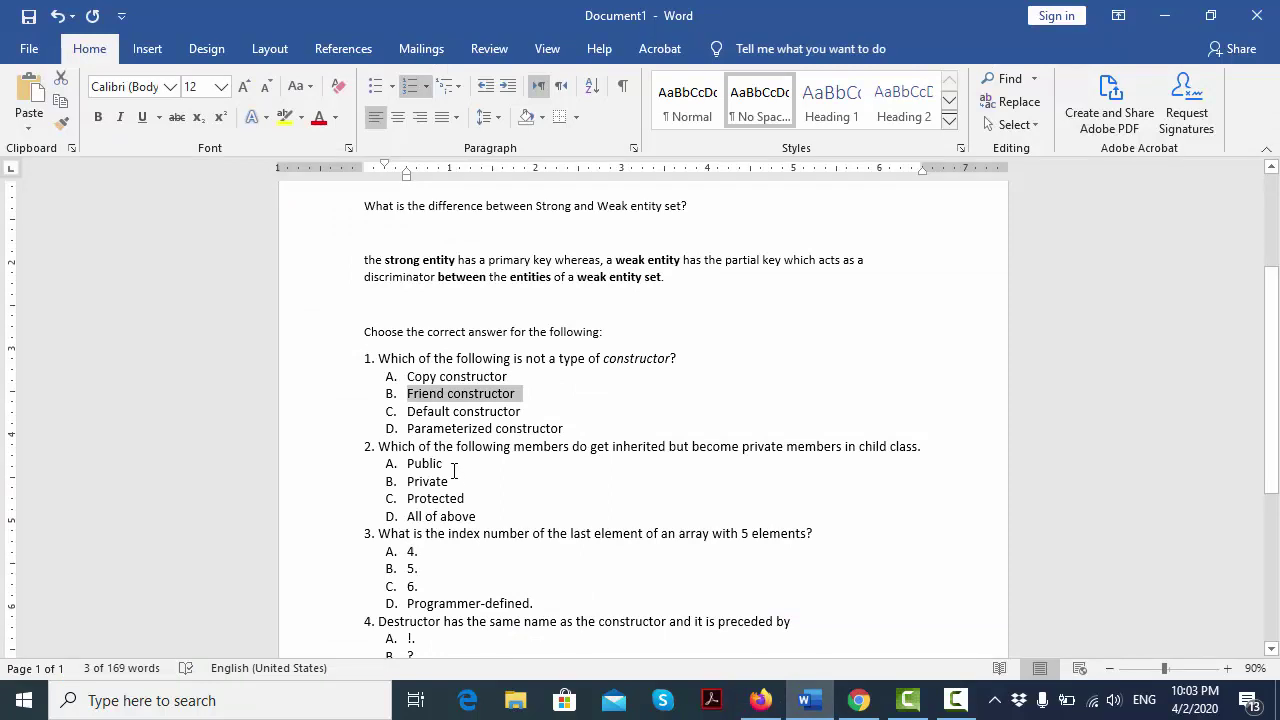
drag(525, 410, 424, 411)
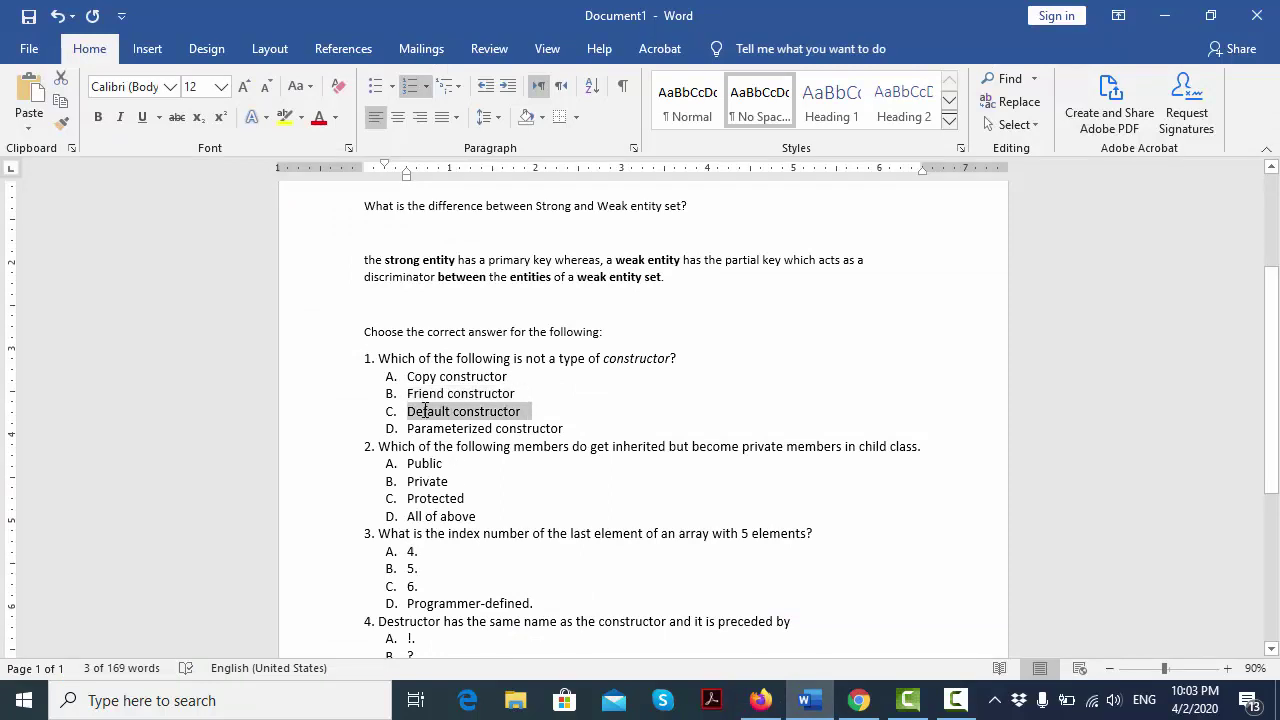
click(760, 700)
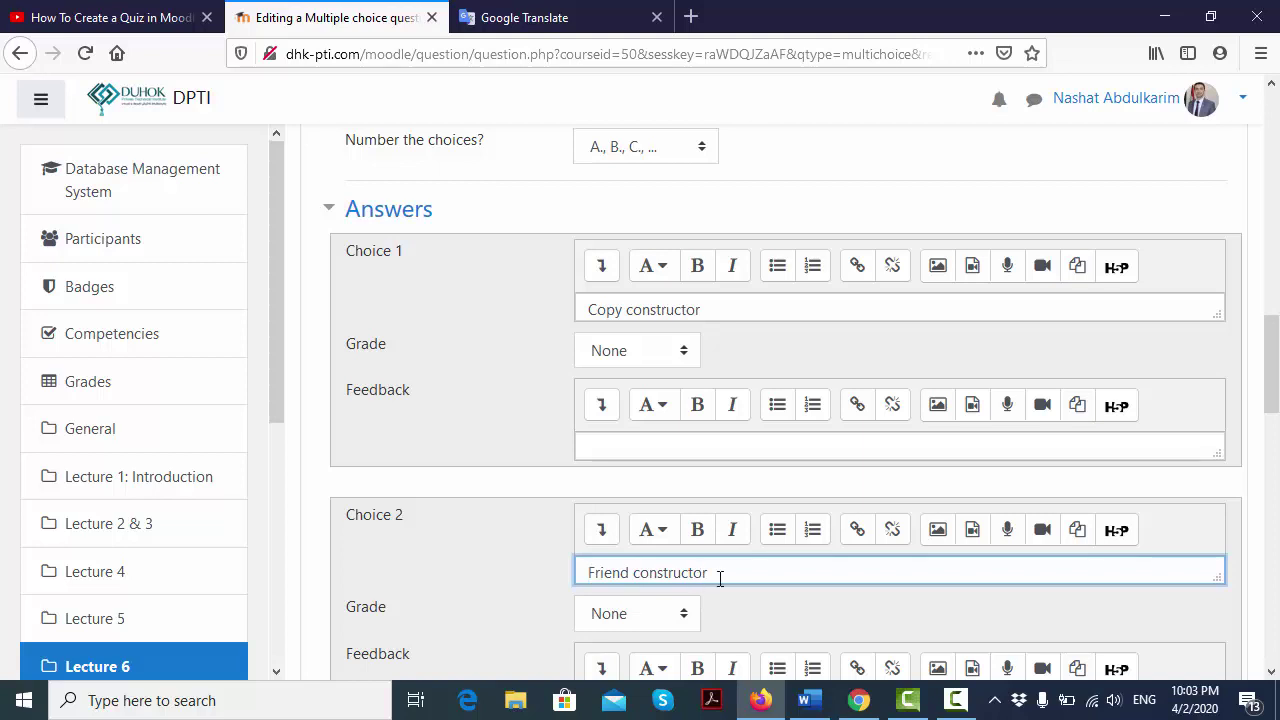
scroll(1273, 392, down, 3)
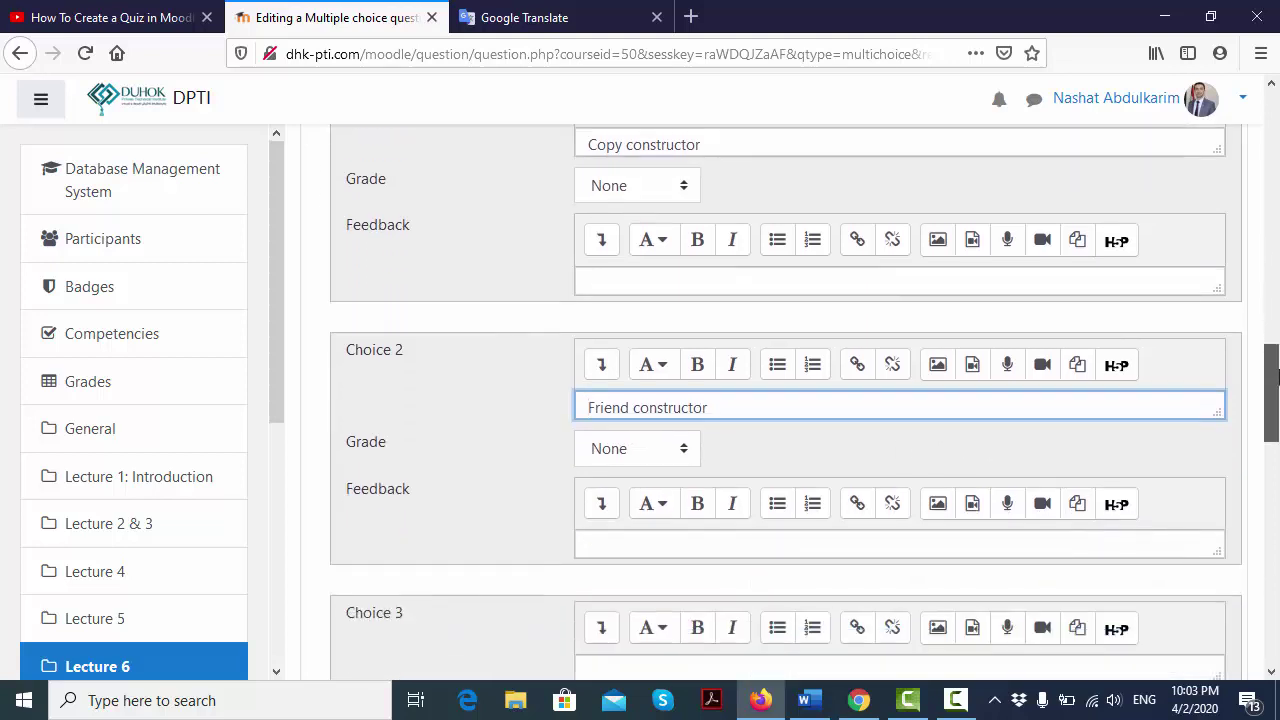
scroll(1274, 392, down, 1)
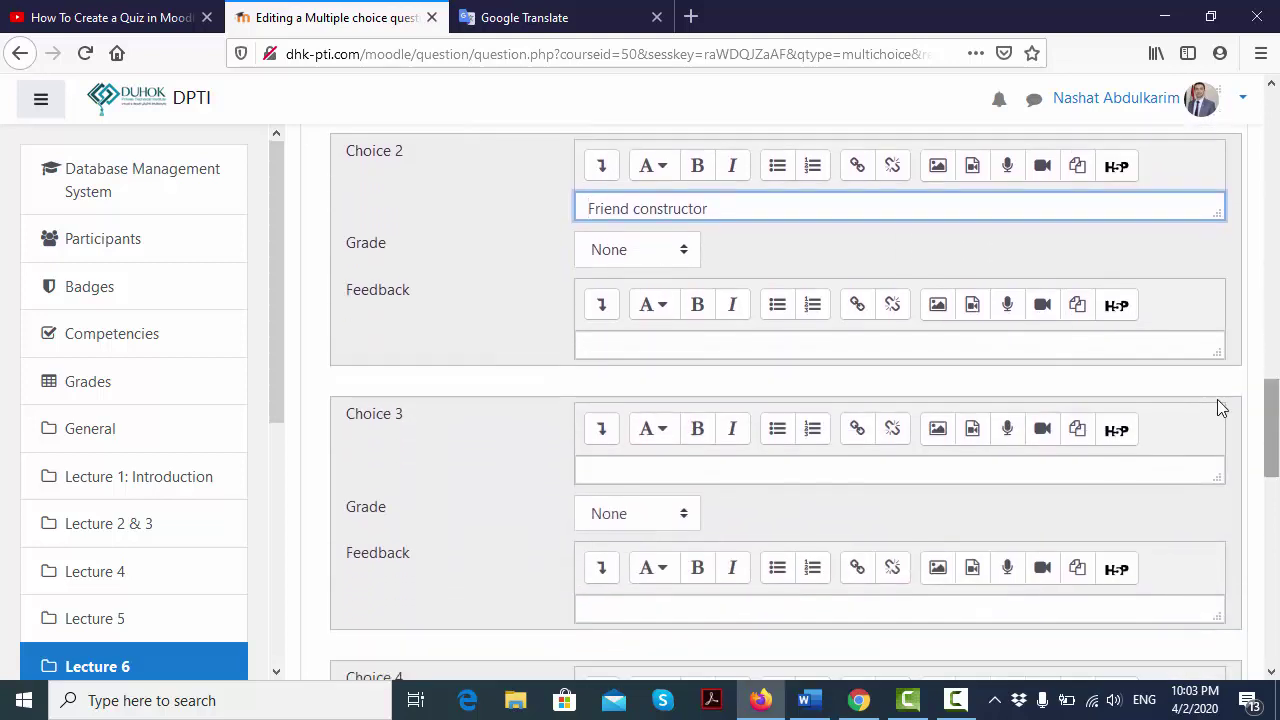
click(839, 475)
text(A. Default constructor)
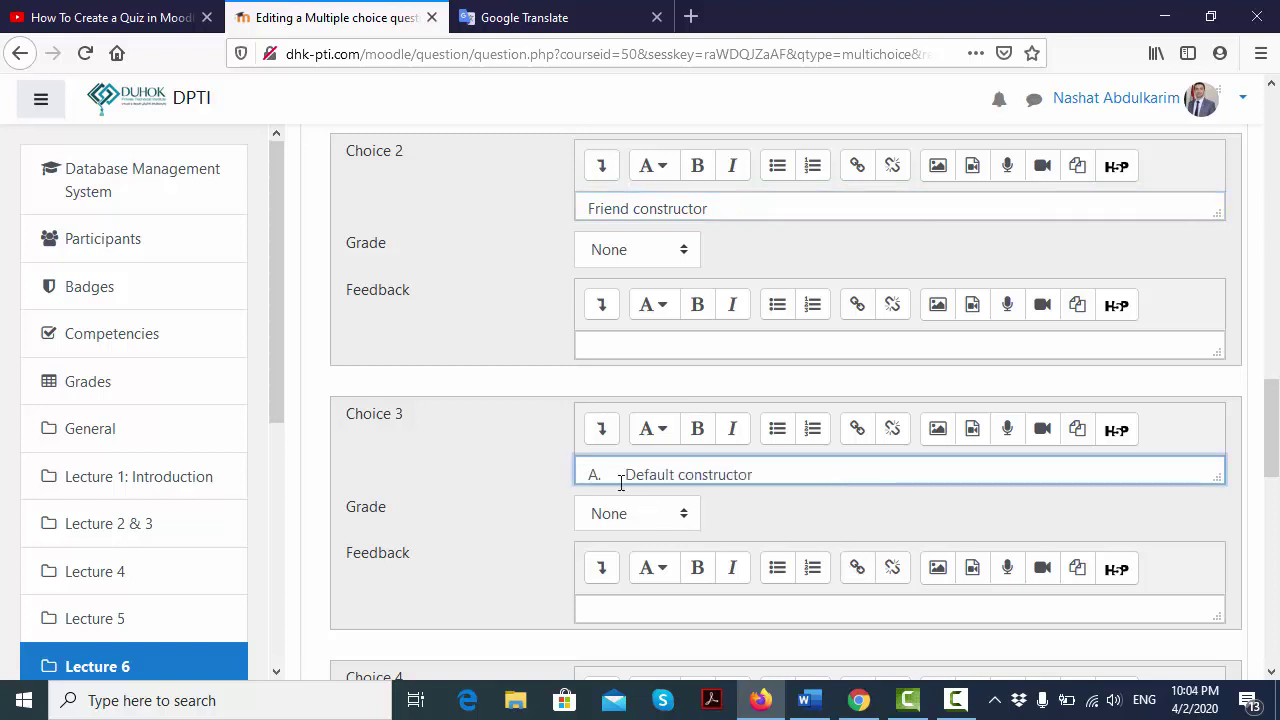
click(627, 472)
key(BackSpace)
key(BackSpace)
key(BackSpace)
key(BackSpace)
Copy "Parameterized constructor" from the Word document into Choice 4 in Moodle and remove its leading list letter.
click(810, 700)
drag(566, 428, 418, 428)
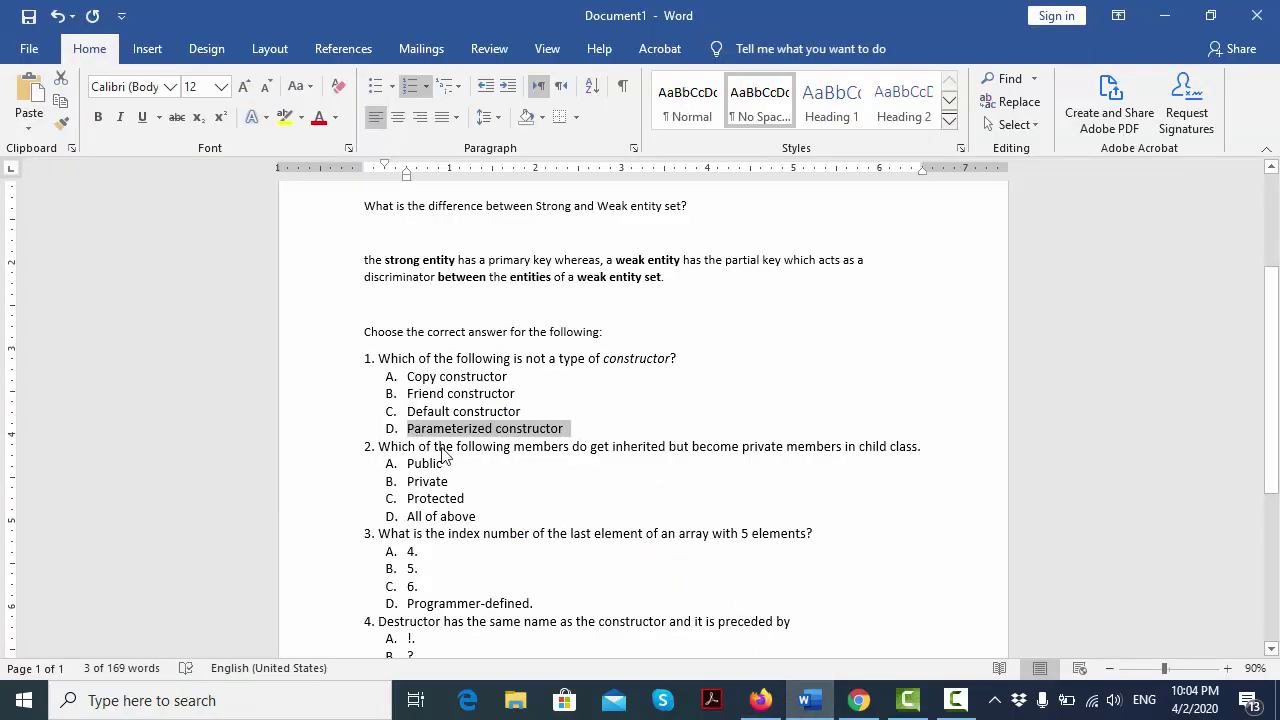
click(763, 700)
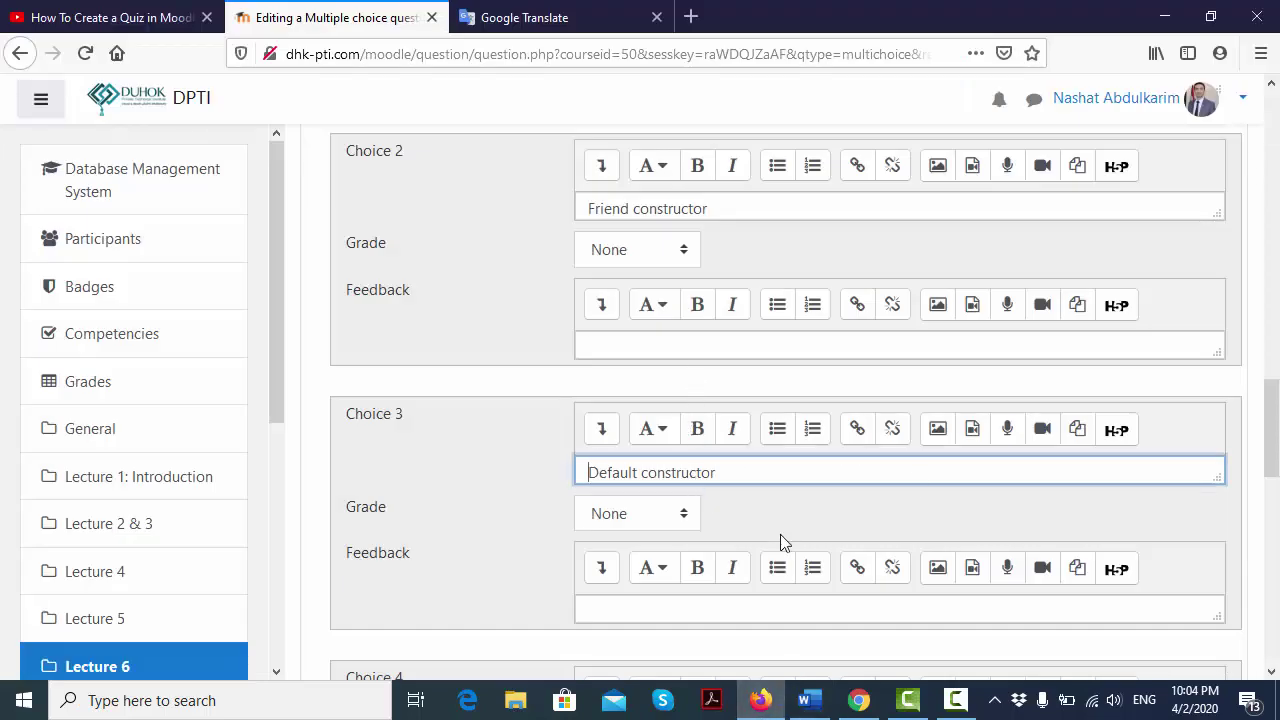
scroll(844, 444, down, 3)
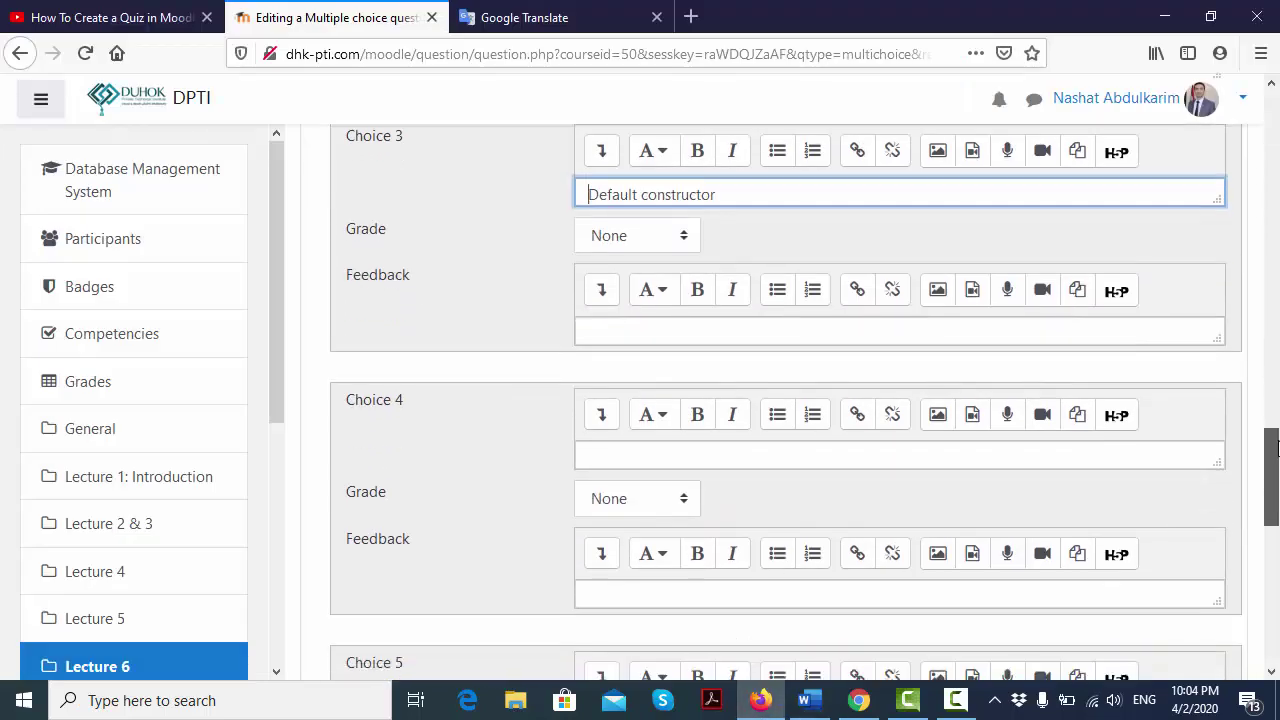
click(844, 452)
text(A.	Parameterized constructor)
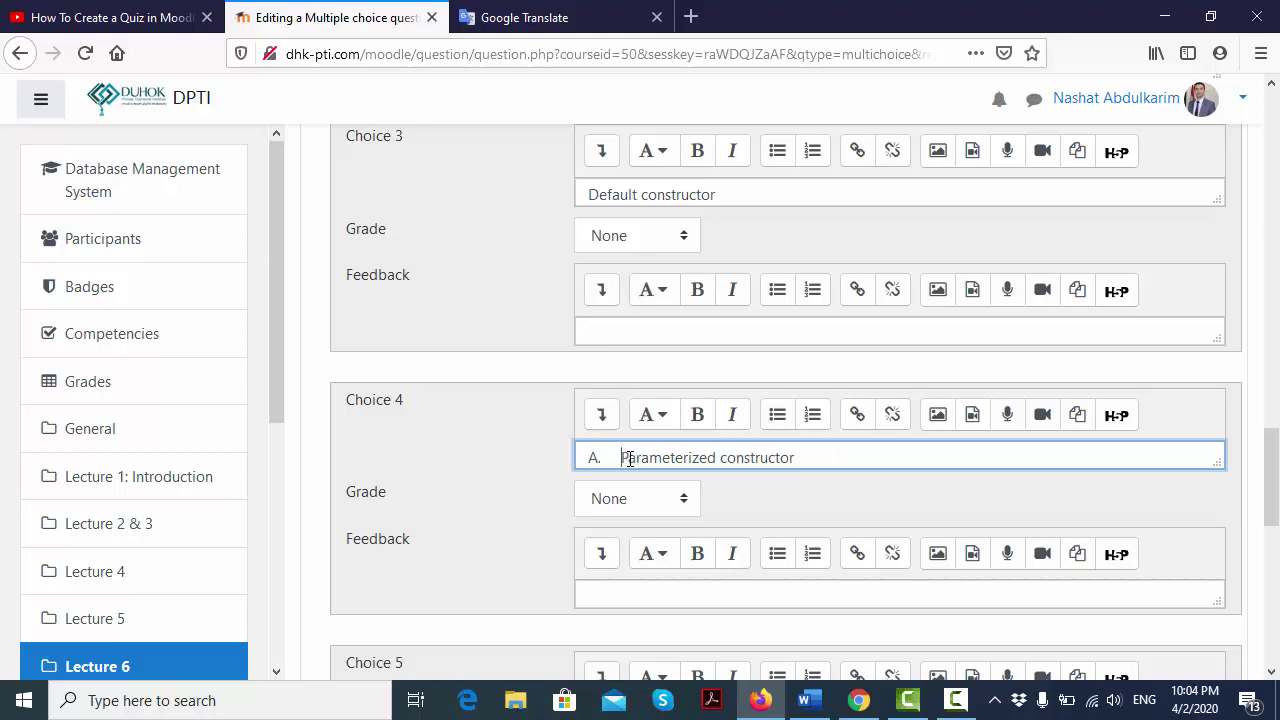
key(BackSpace)
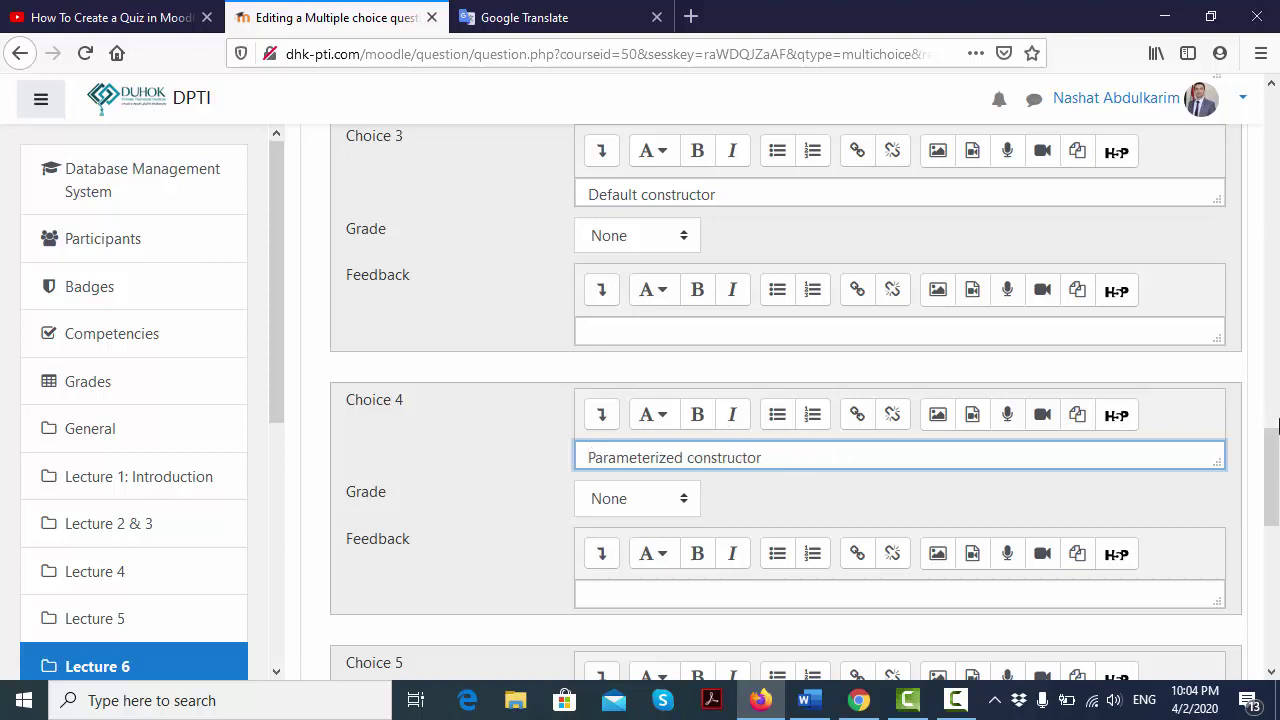
Set the grade of Choice 3, "Default constructor", to 100% and save the multiple choice question.
drag(1273, 428, 1270, 410)
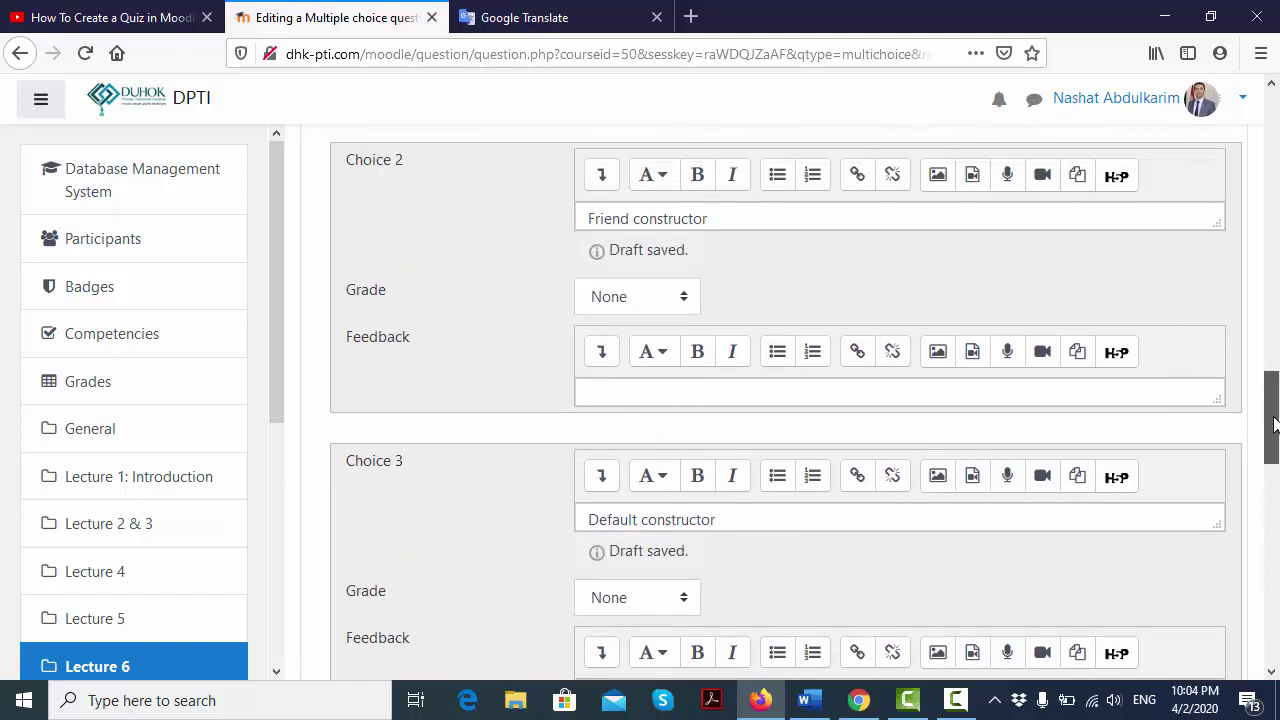
drag(1273, 425, 1277, 487)
scroll(787, 340, up, 2)
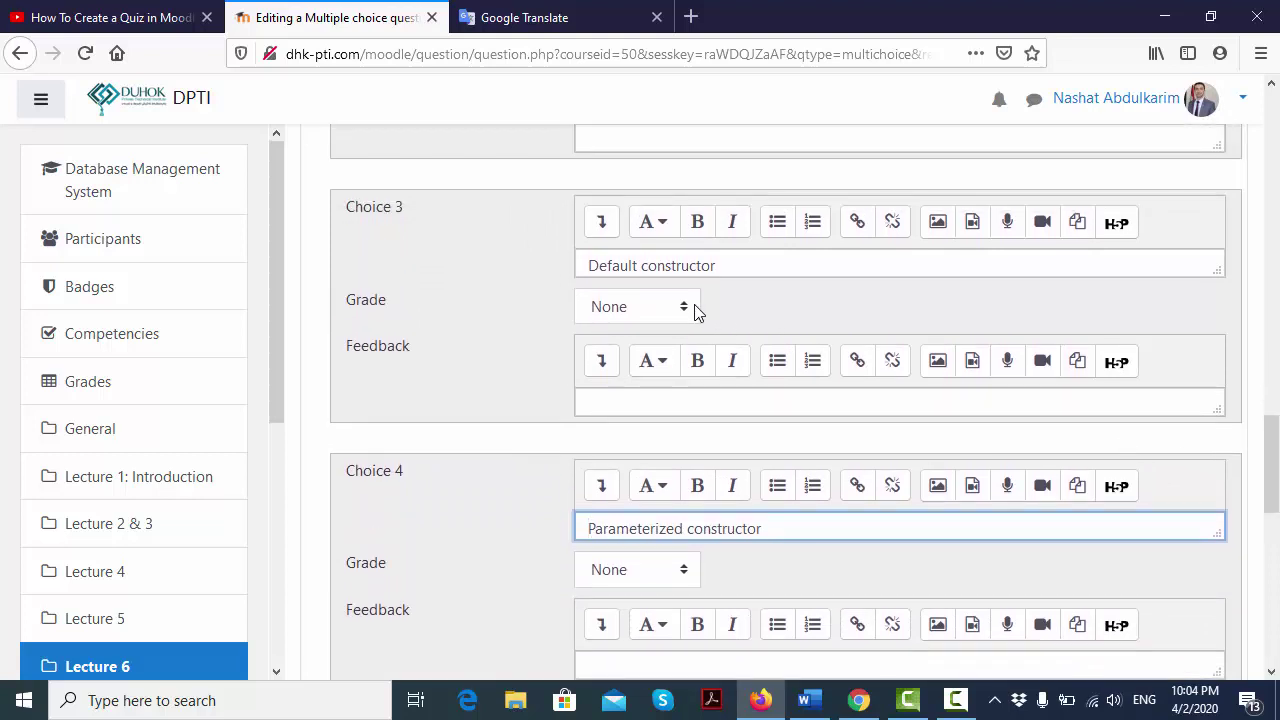
click(691, 306)
click(652, 368)
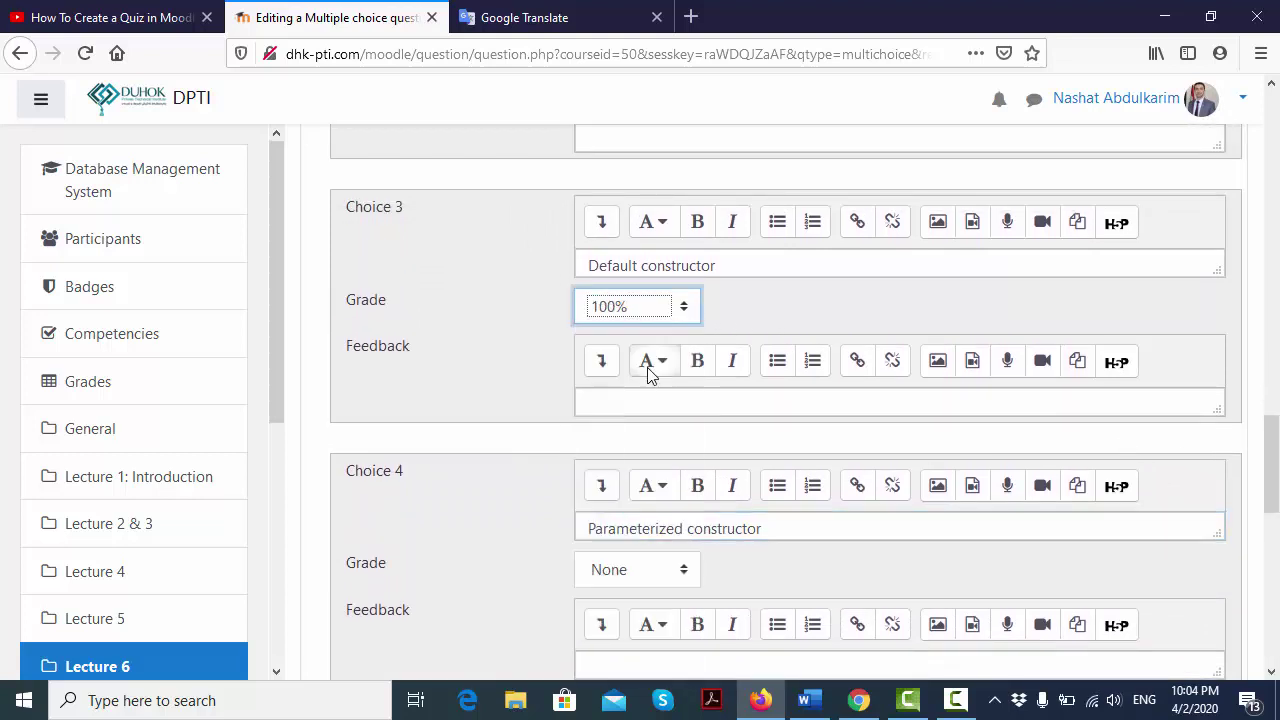
drag(1271, 440, 1266, 627)
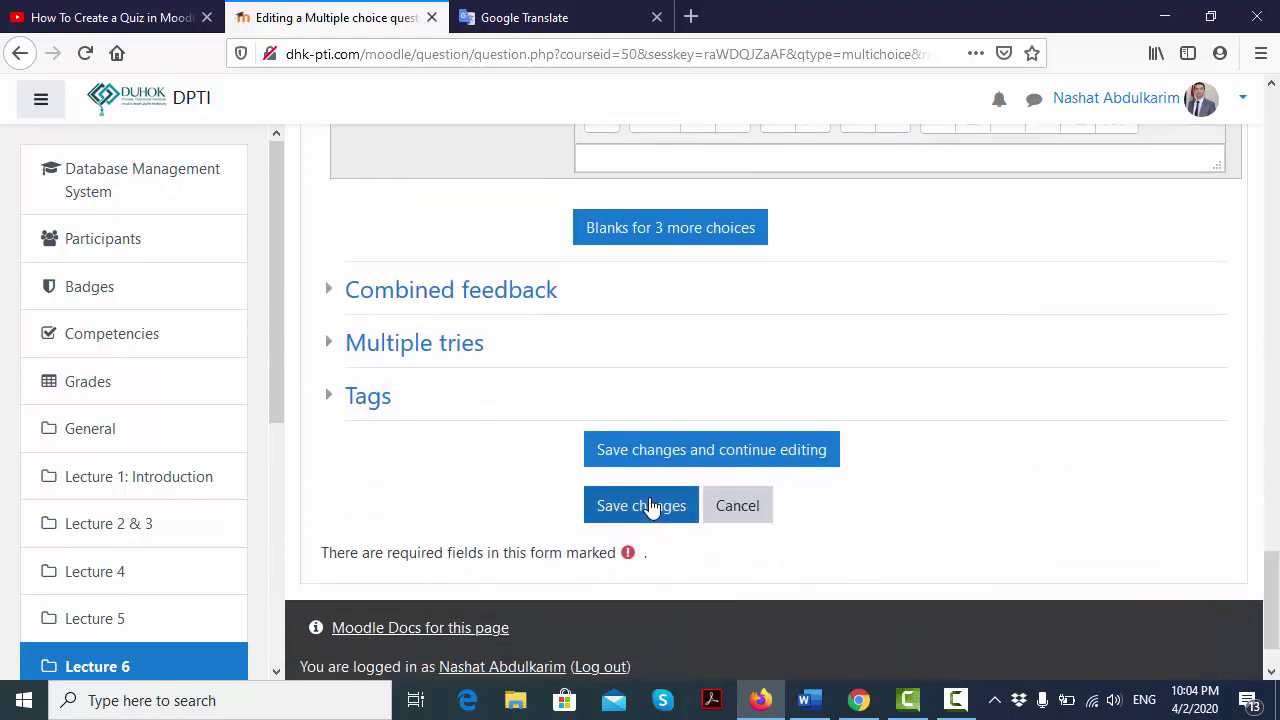
click(650, 507)
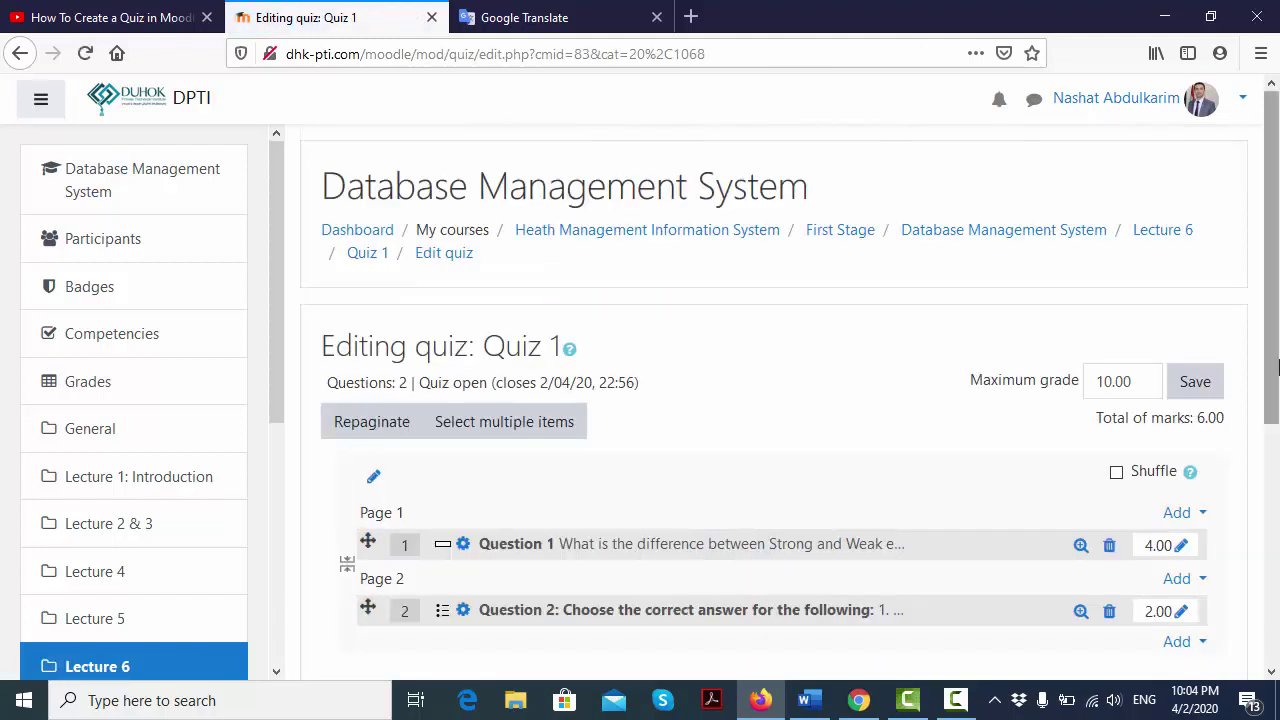
Add a new Multiple choice question after the last question of Quiz 1.
drag(1275, 375, 1277, 483)
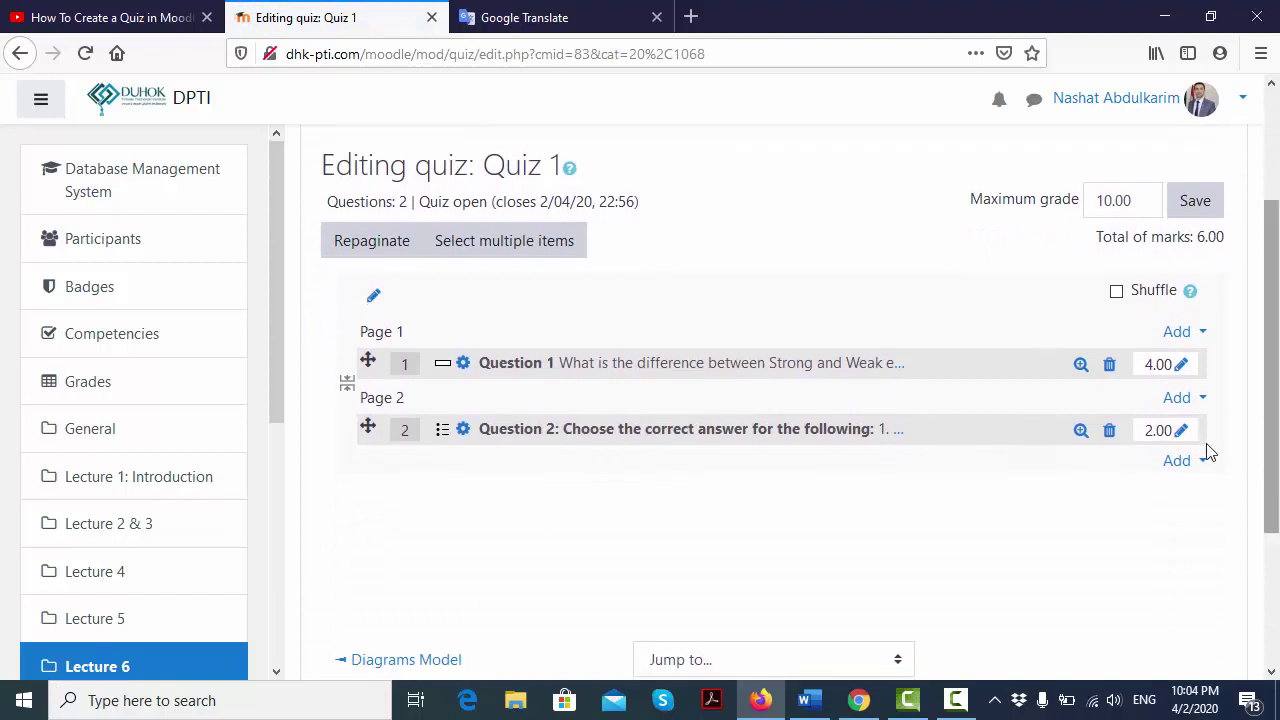
click(1177, 463)
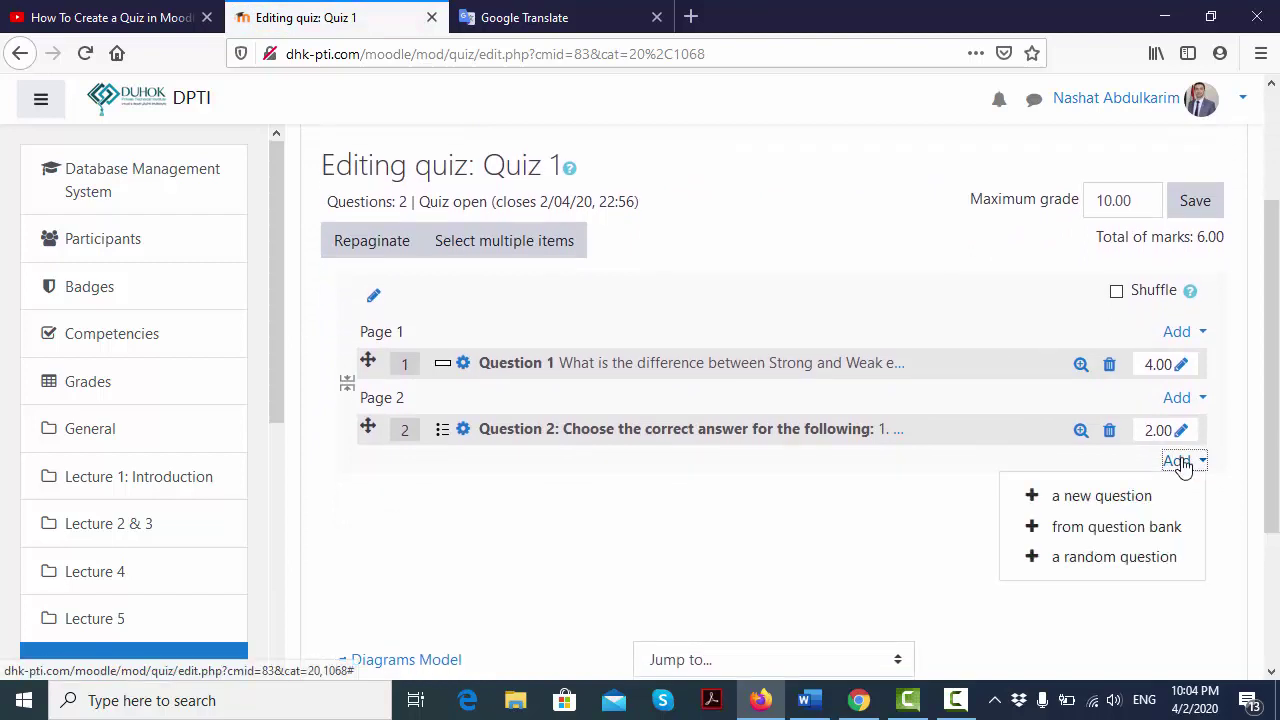
click(1100, 498)
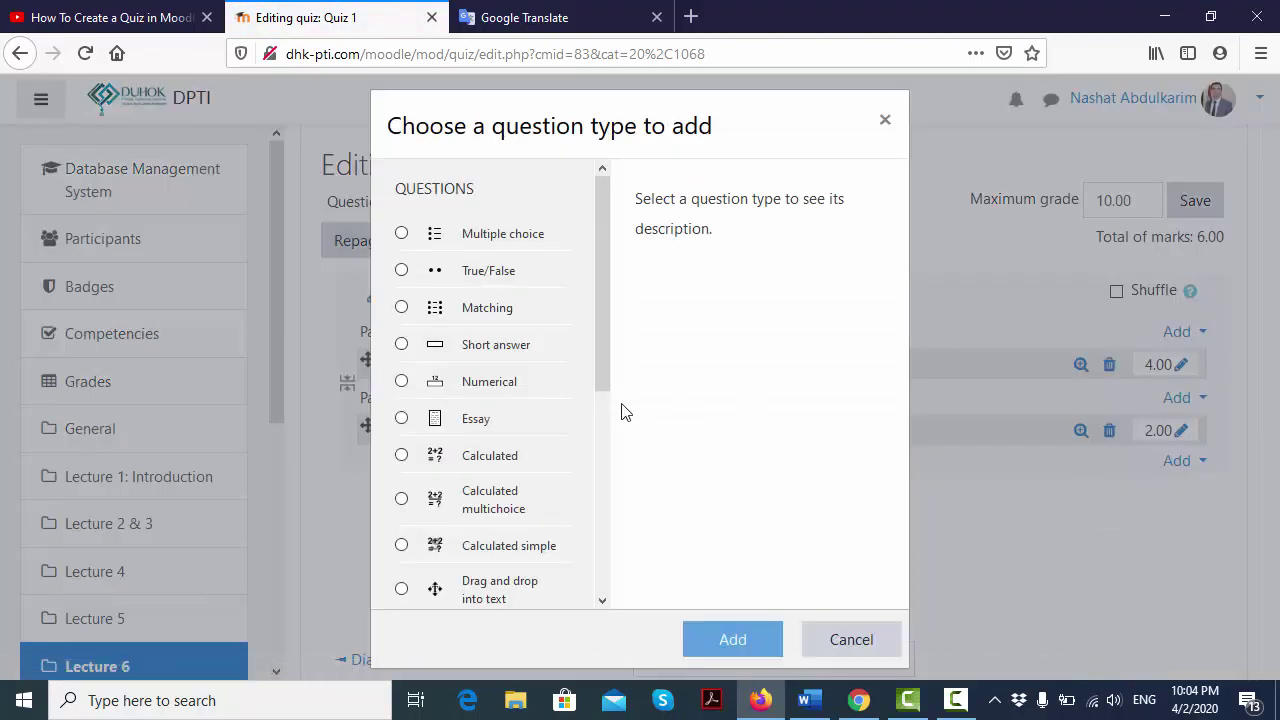
click(401, 233)
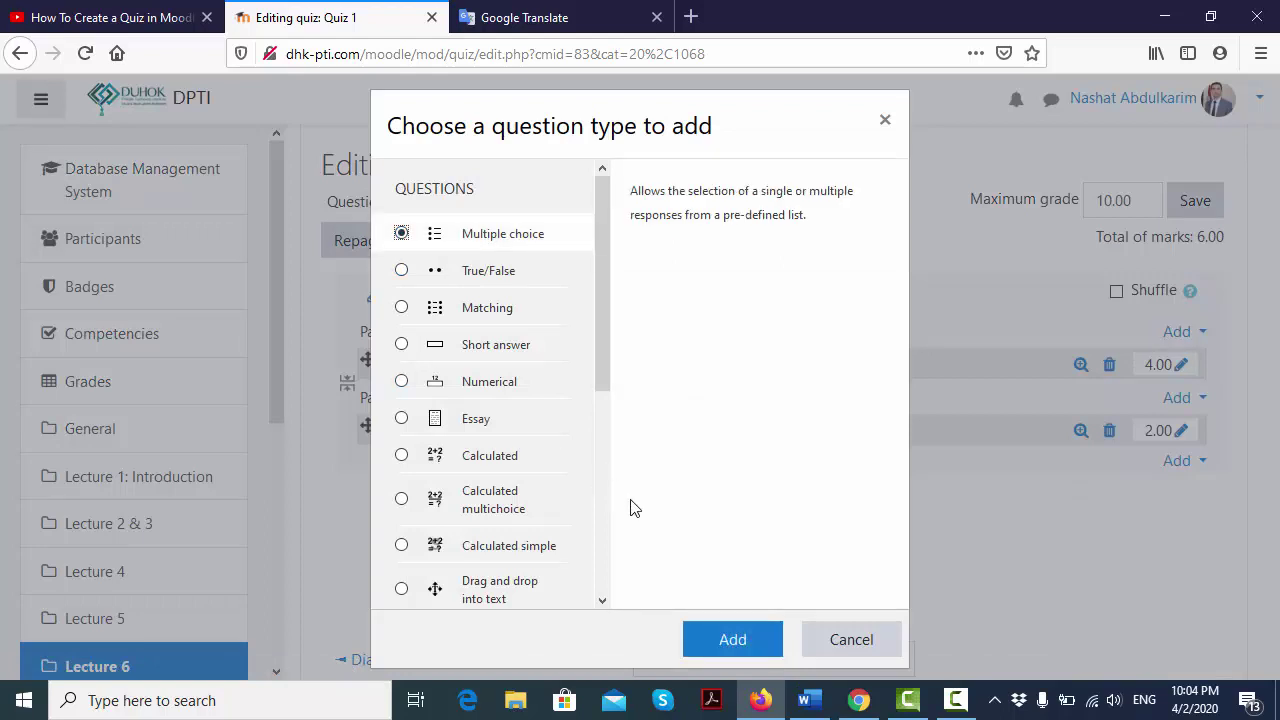
click(710, 645)
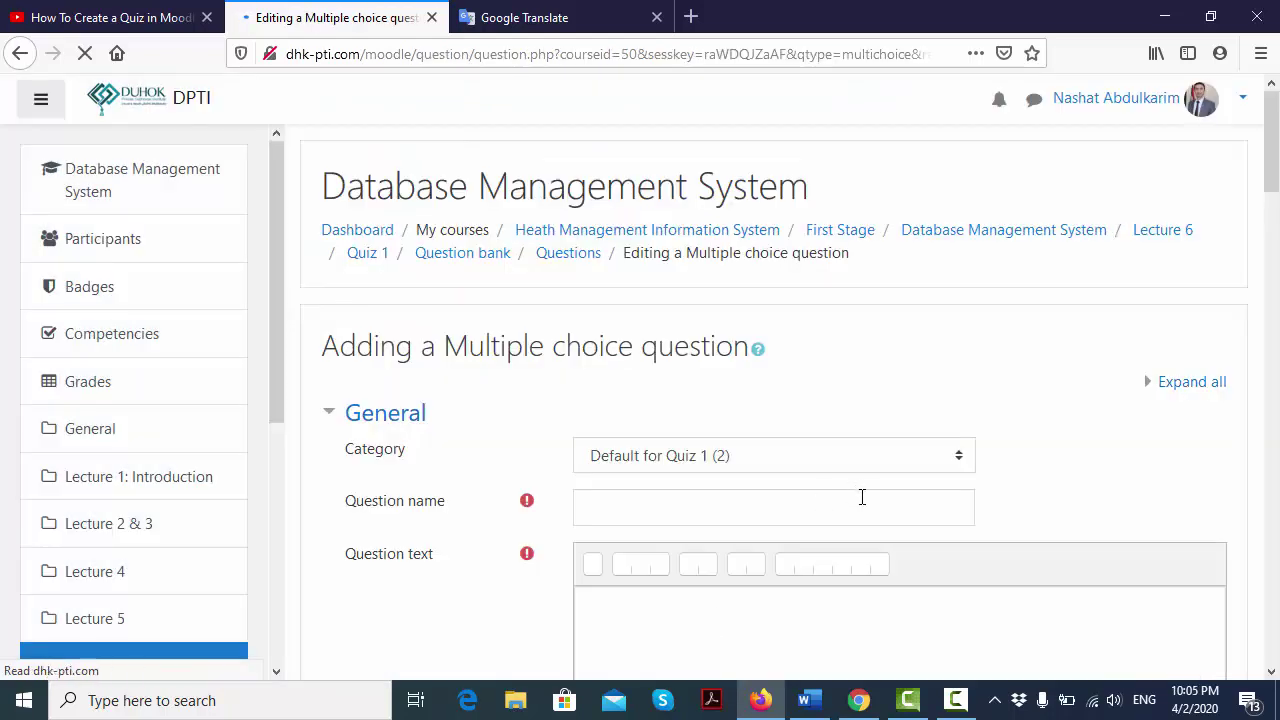
Name the question "Question 2: Choose the correct answer for the following:", copying the instruction sentence from the Word document.
click(862, 508)
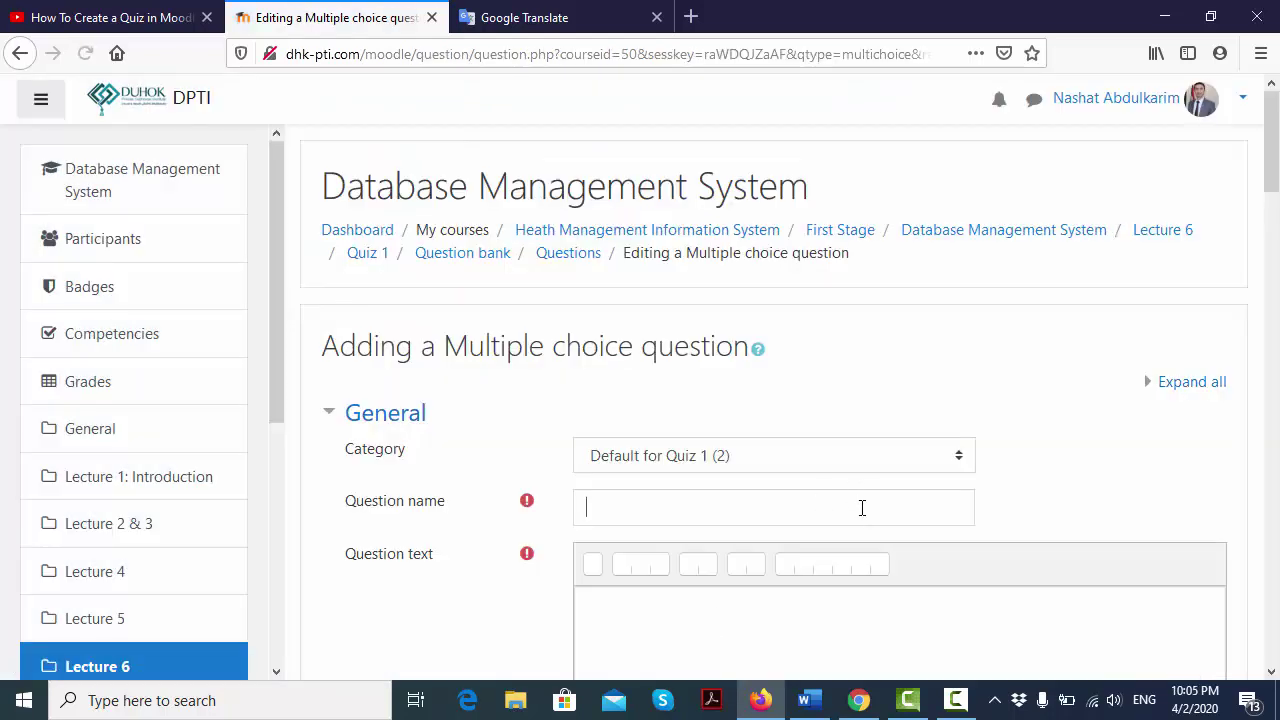
text(Question 2:)
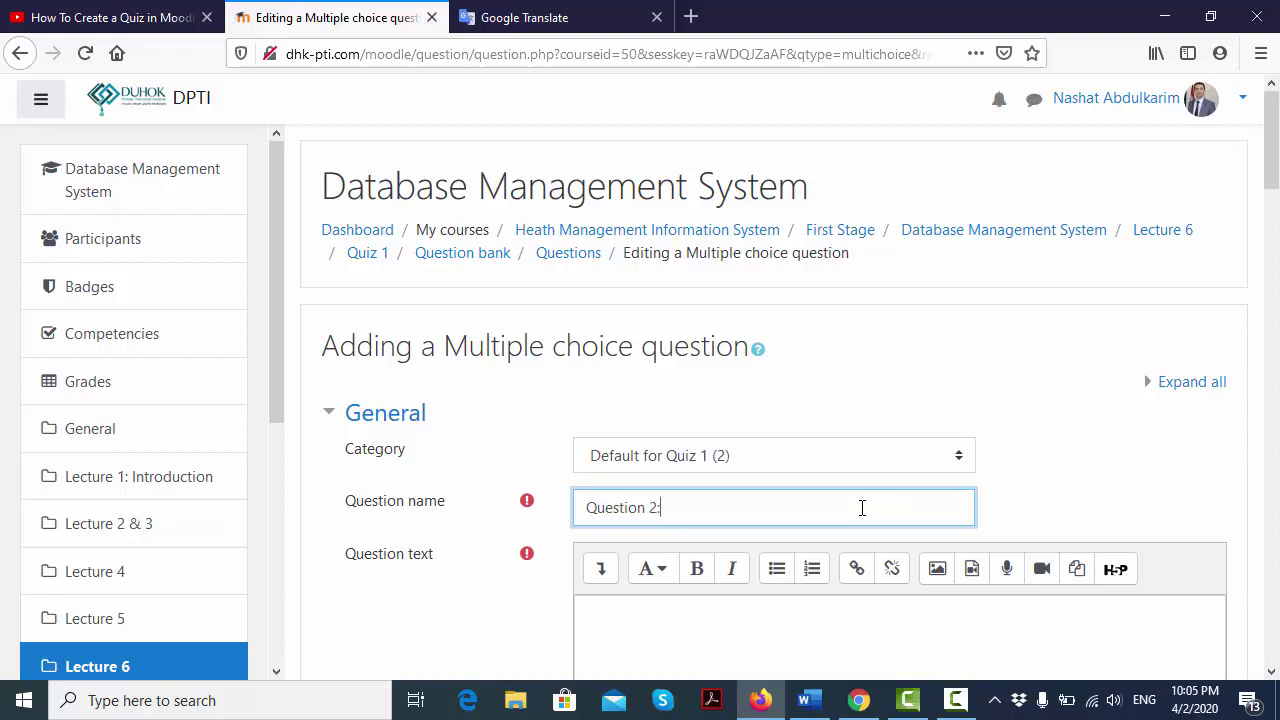
click(809, 700)
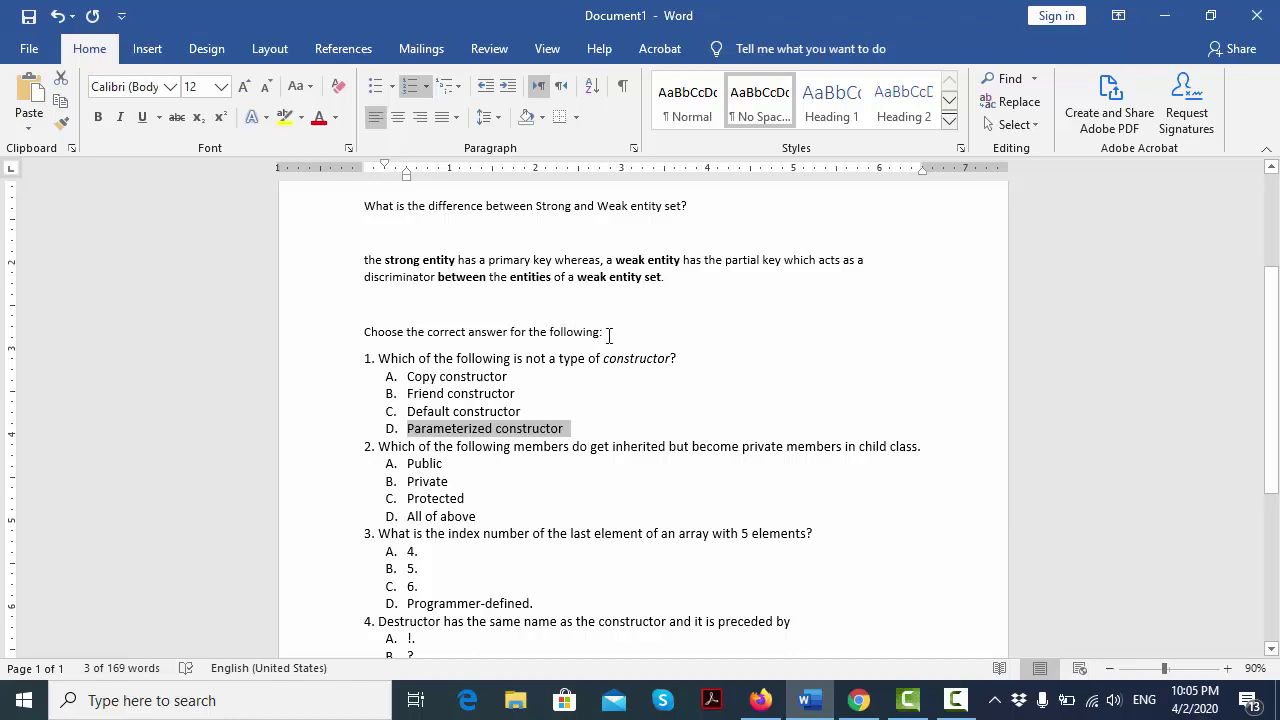
drag(608, 335, 371, 332)
key(ctrl+c)
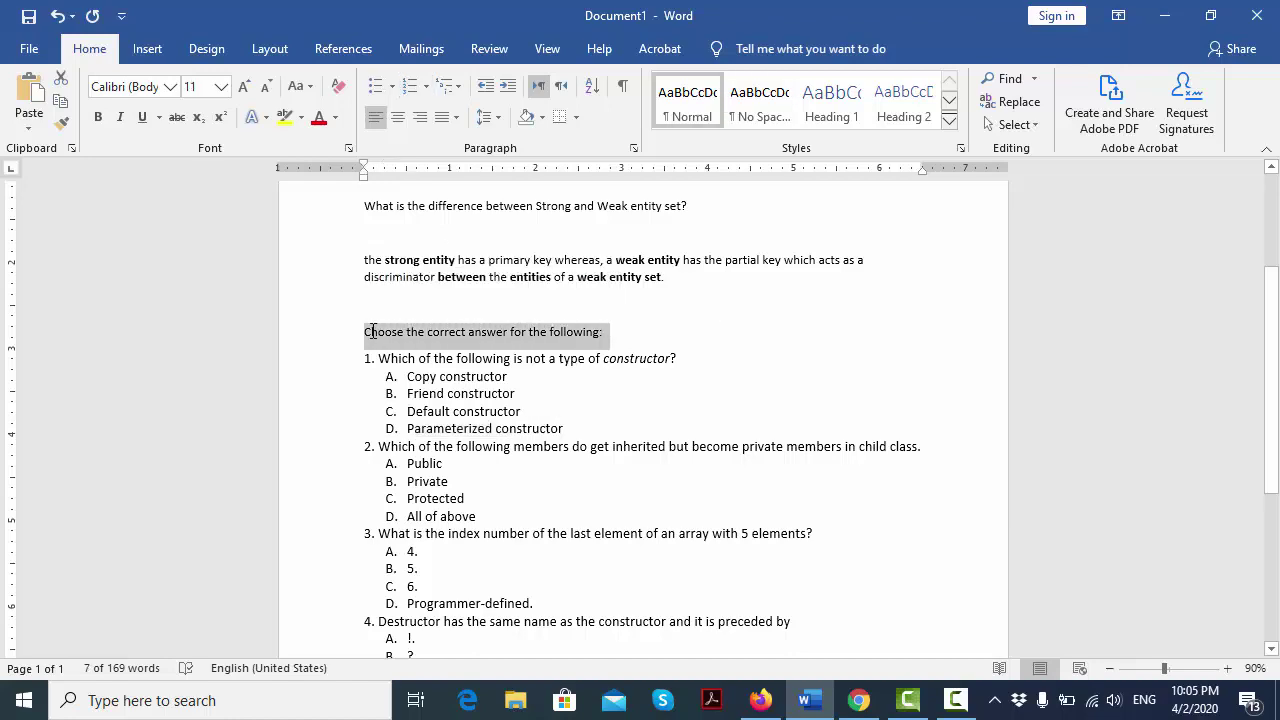
click(760, 700)
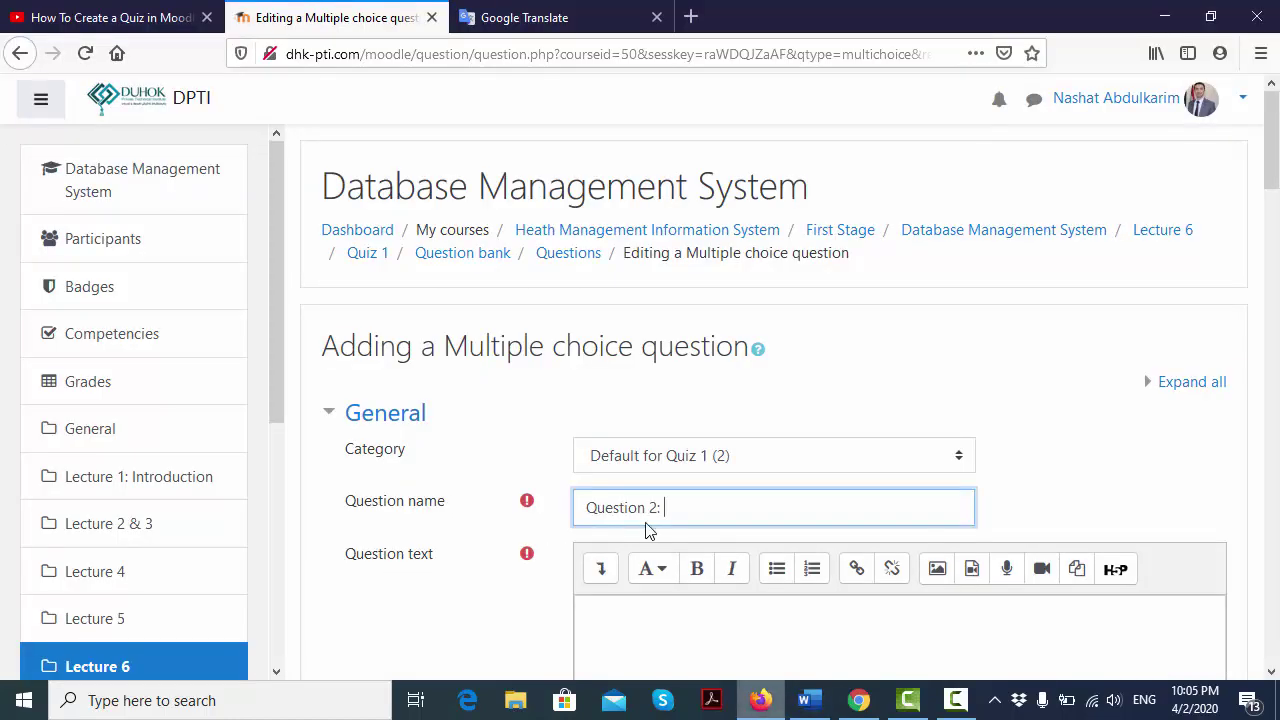
key(ctrl+v)
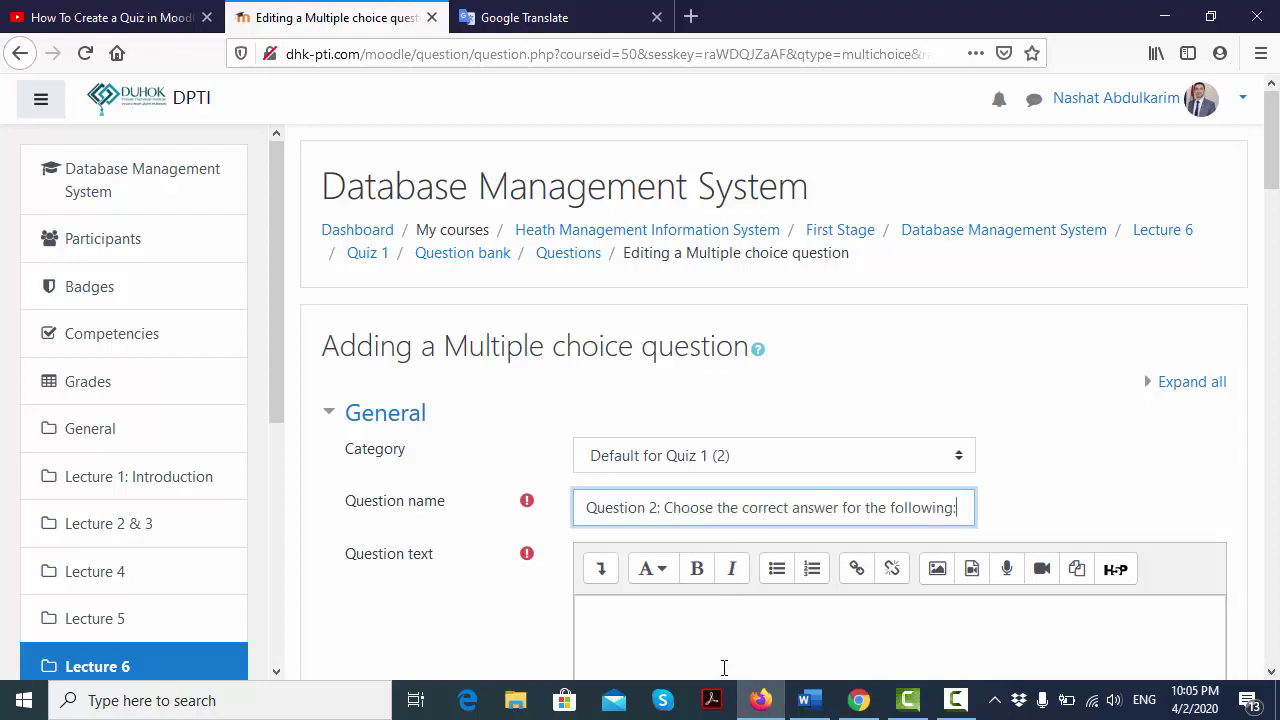
Copy question 2 about inherited members, with its four answer options, from the Word document into the question text in Moodle.
click(724, 667)
click(809, 700)
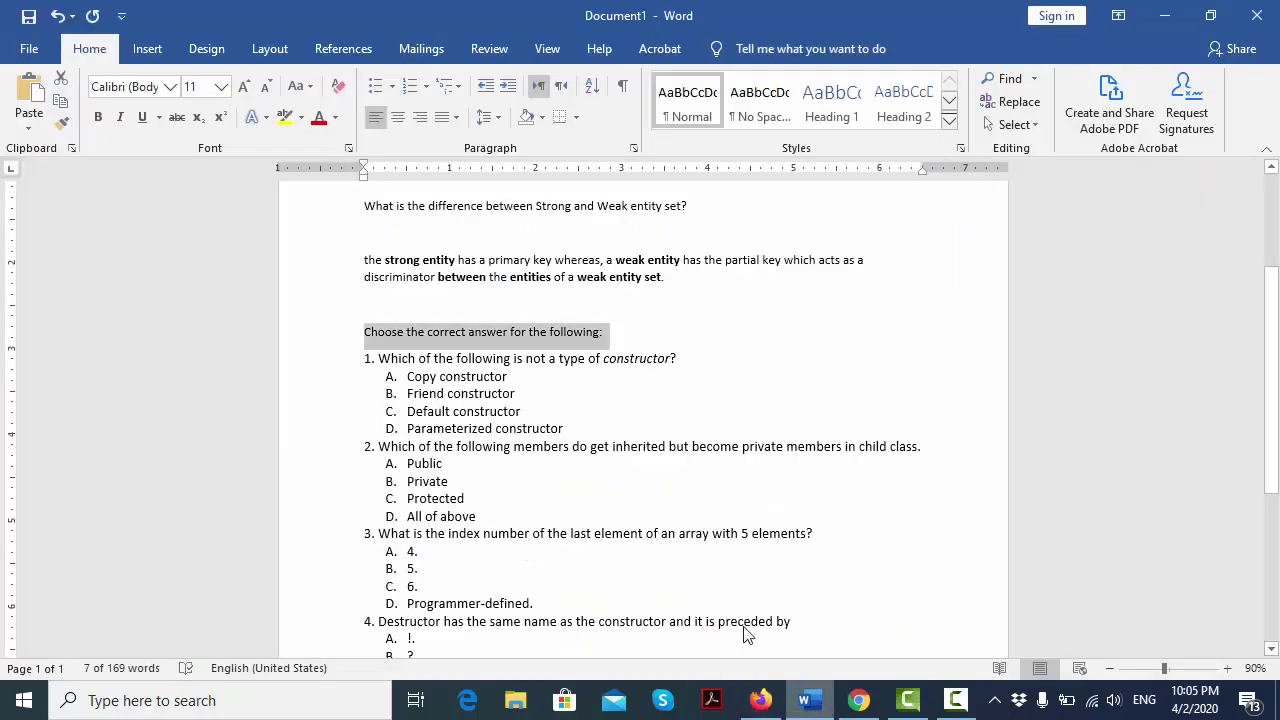
drag(481, 512, 362, 443)
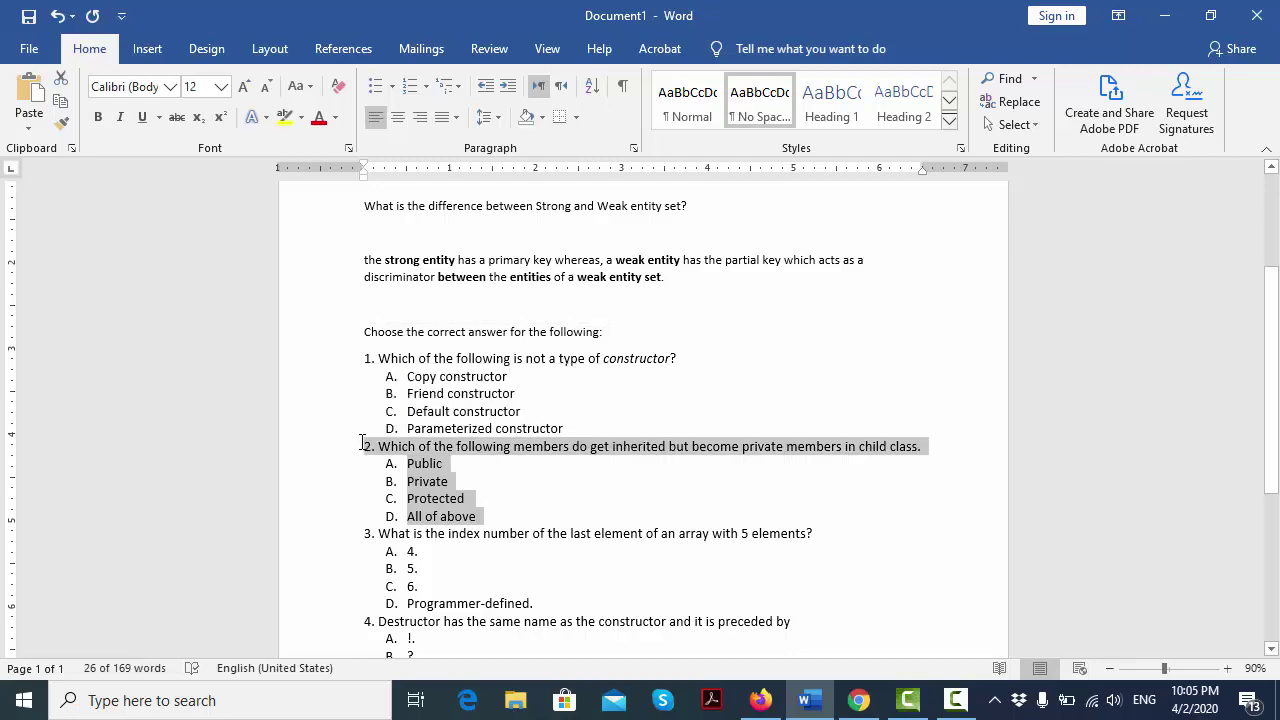
click(760, 700)
key(ctrl+v)
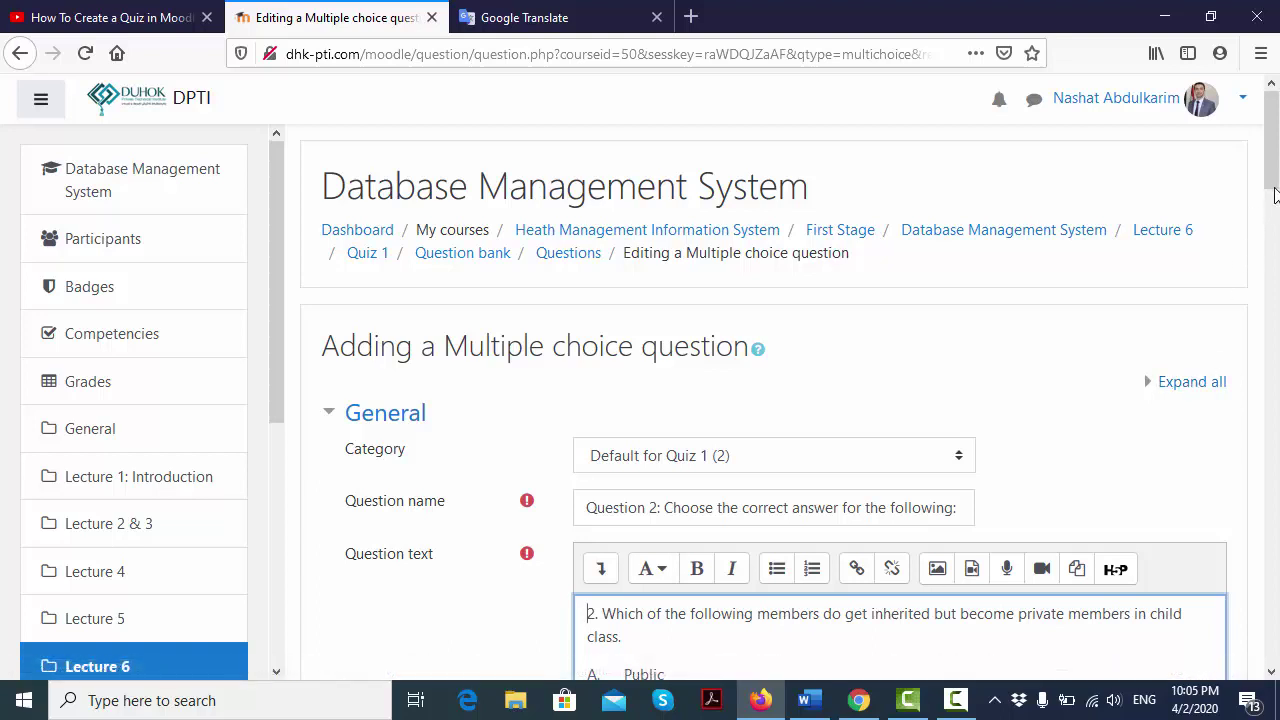
Move "Public" from the question text into Choice 1 and set the choice numbering to "A., B., C., ...".
drag(1275, 165, 1276, 234)
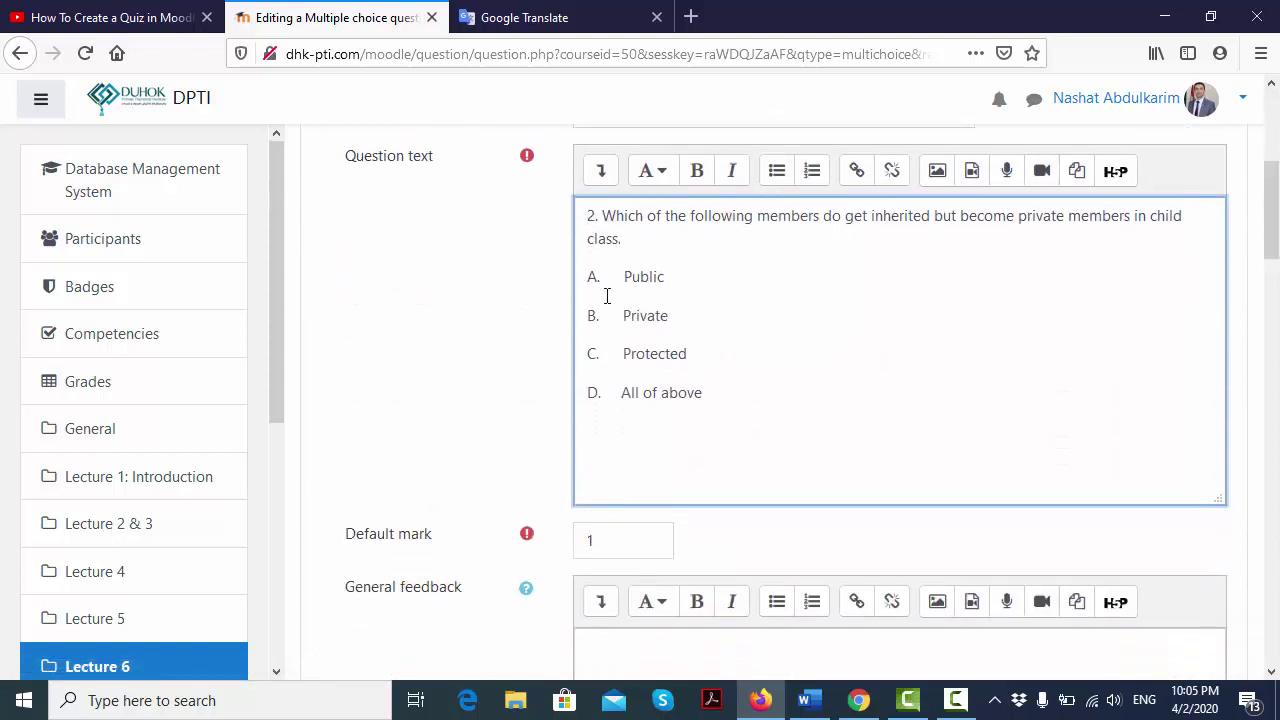
double_click(653, 279)
key(ctrl+c)
key(BackSpace)
drag(1274, 238, 1276, 318)
scroll(886, 417, down, 5)
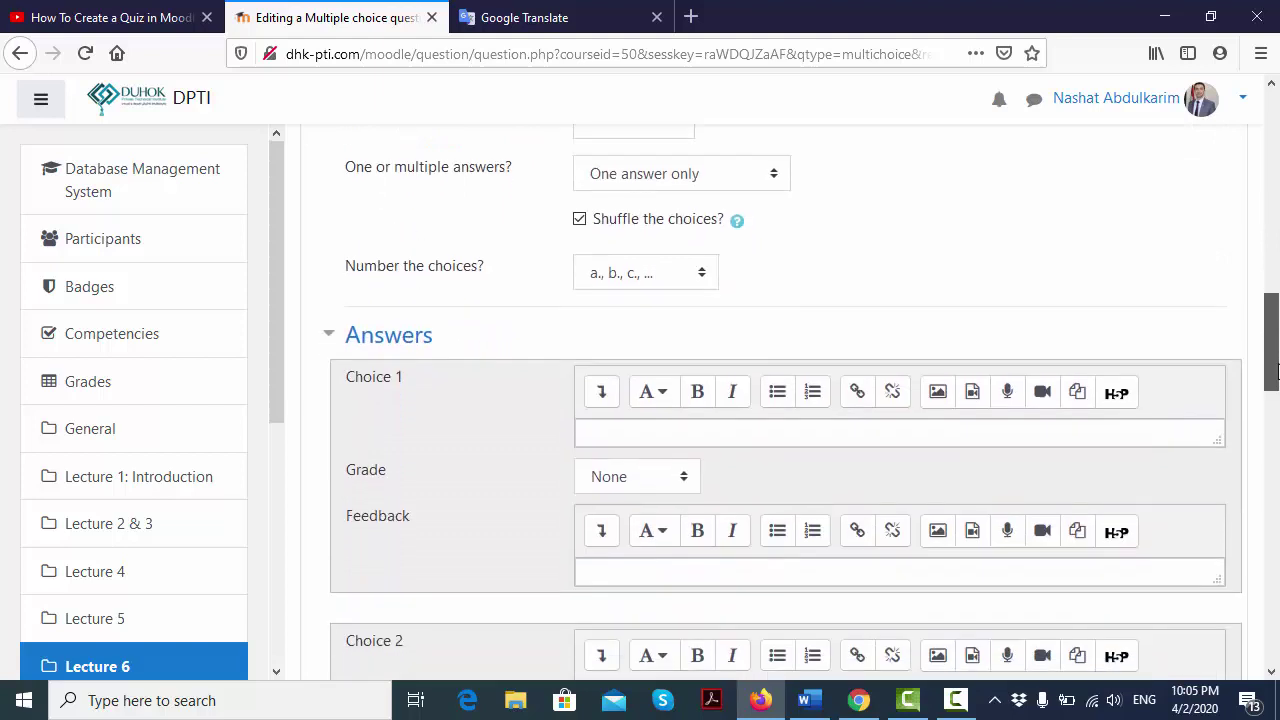
click(872, 418)
key(ctrl+v)
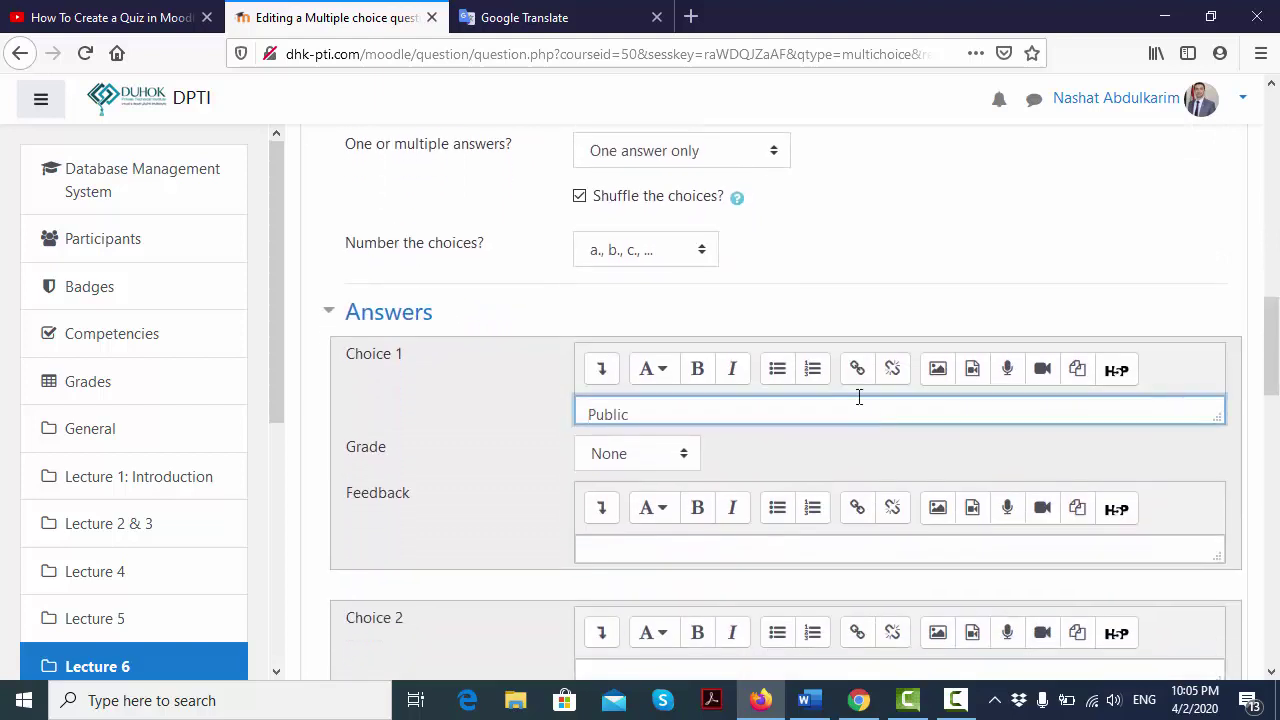
click(704, 250)
click(668, 316)
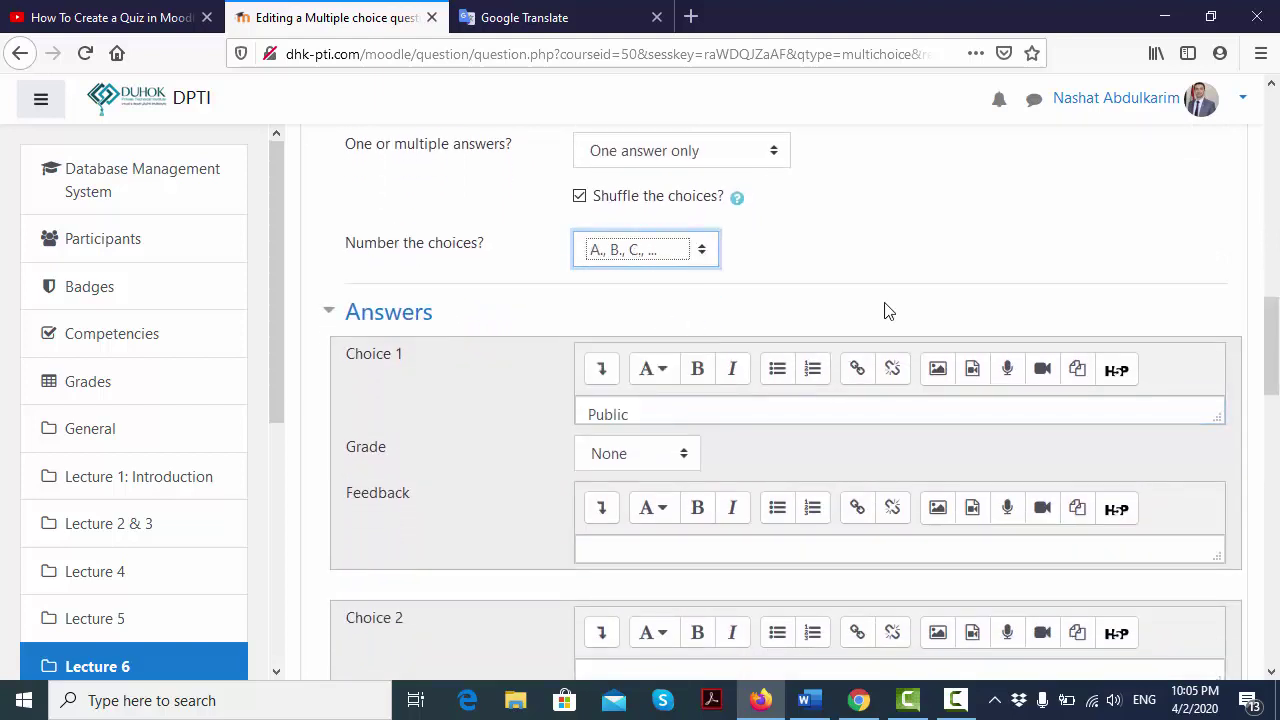
Move "Private" from option B of the question text into Choice 2.
drag(1266, 354, 1265, 234)
drag(672, 246, 637, 246)
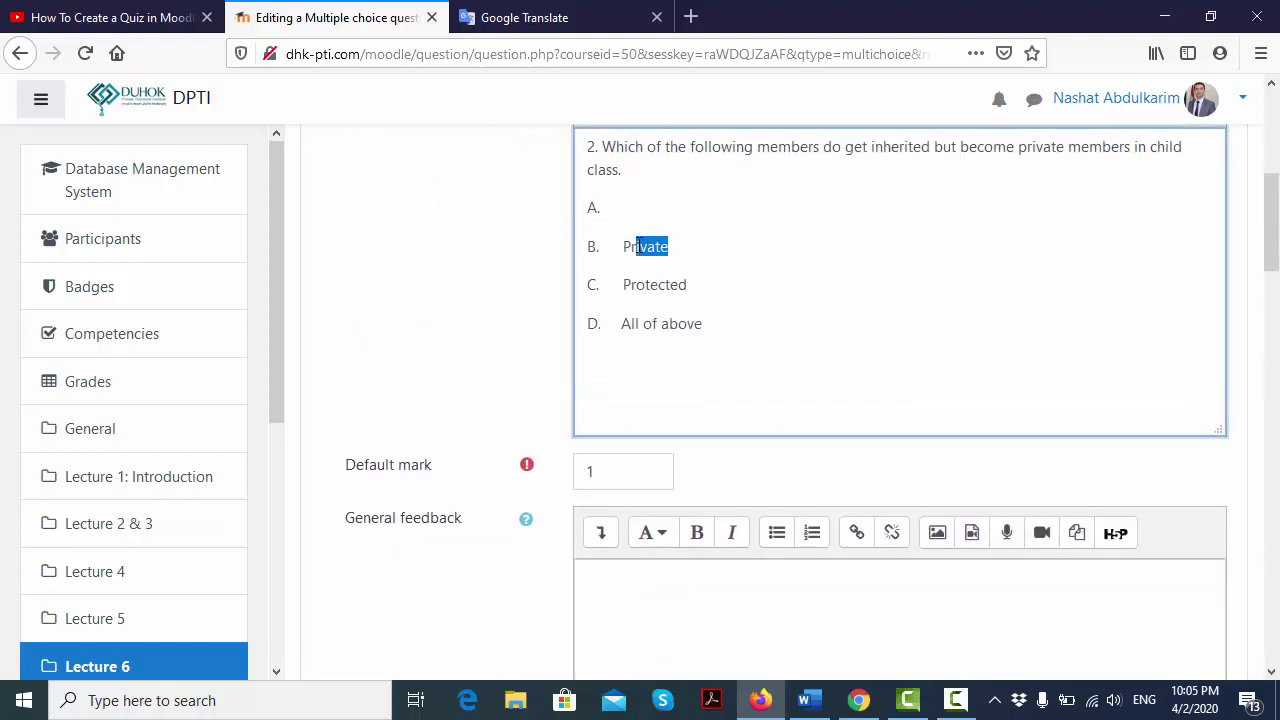
key(Delete)
drag(1270, 252, 1273, 399)
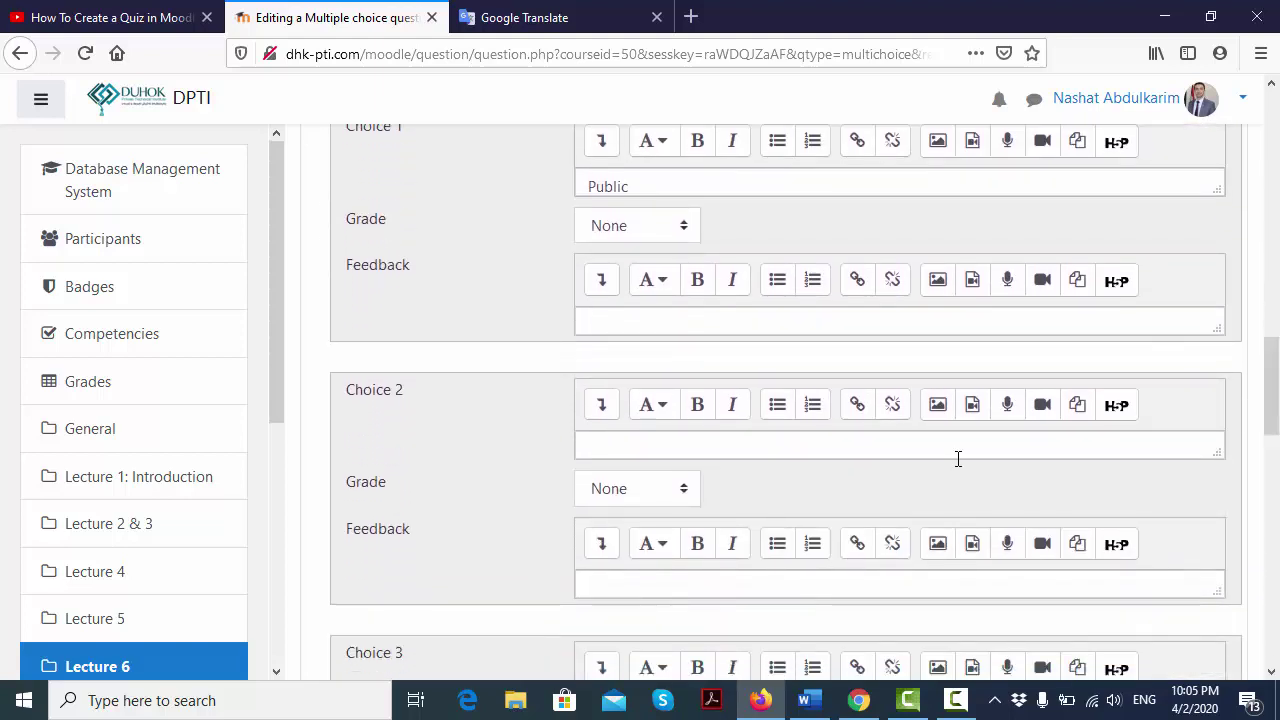
text(Private)
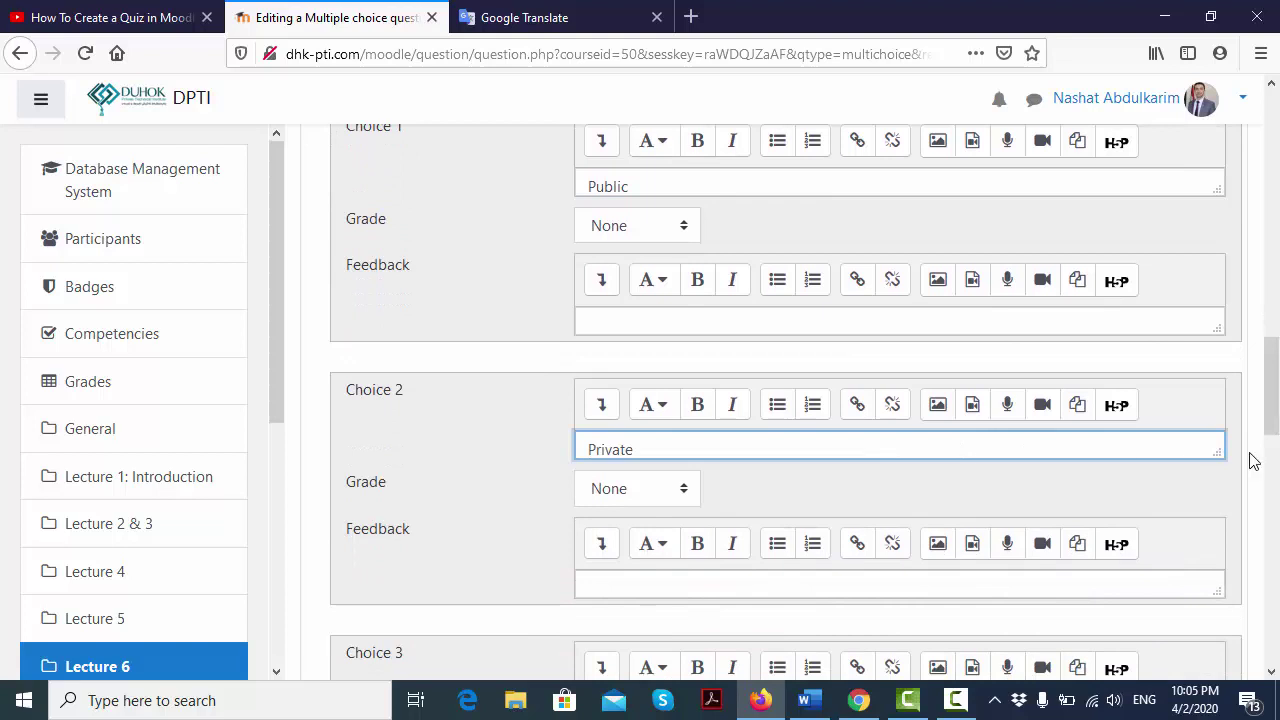
Move "Protected" from option C of the question text into Choice 3.
drag(1272, 420, 1243, 248)
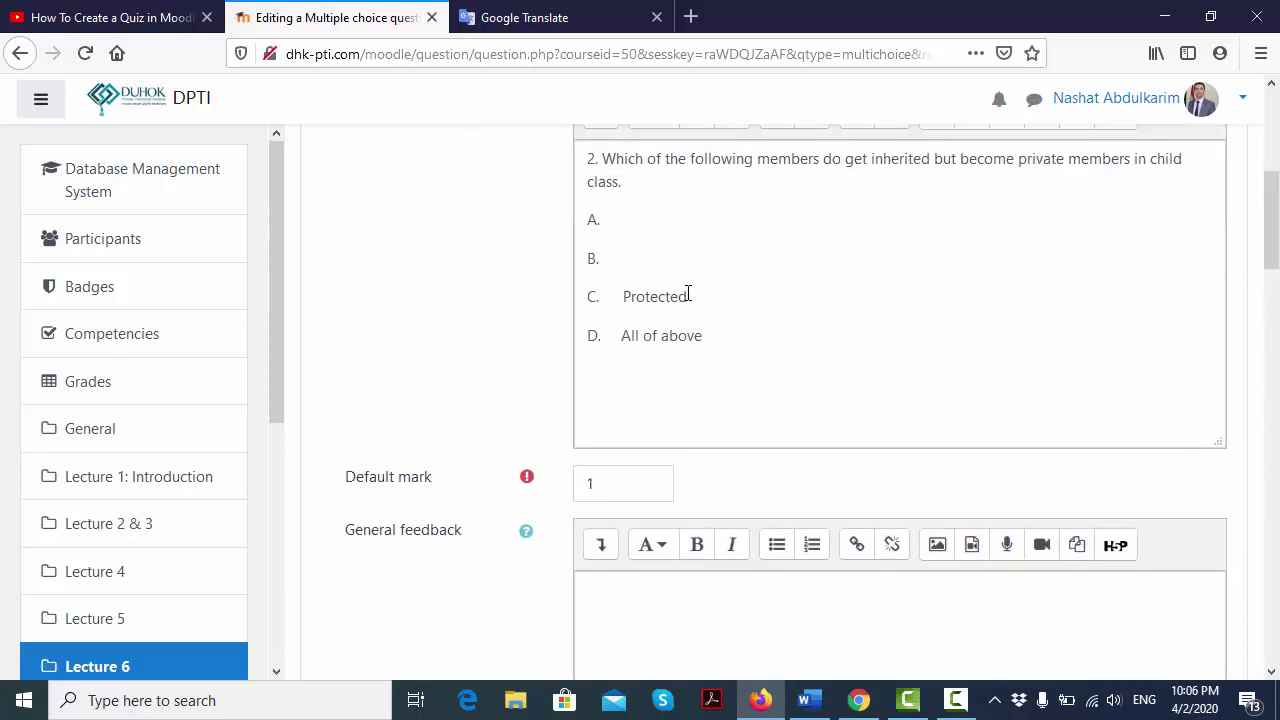
drag(688, 296, 624, 296)
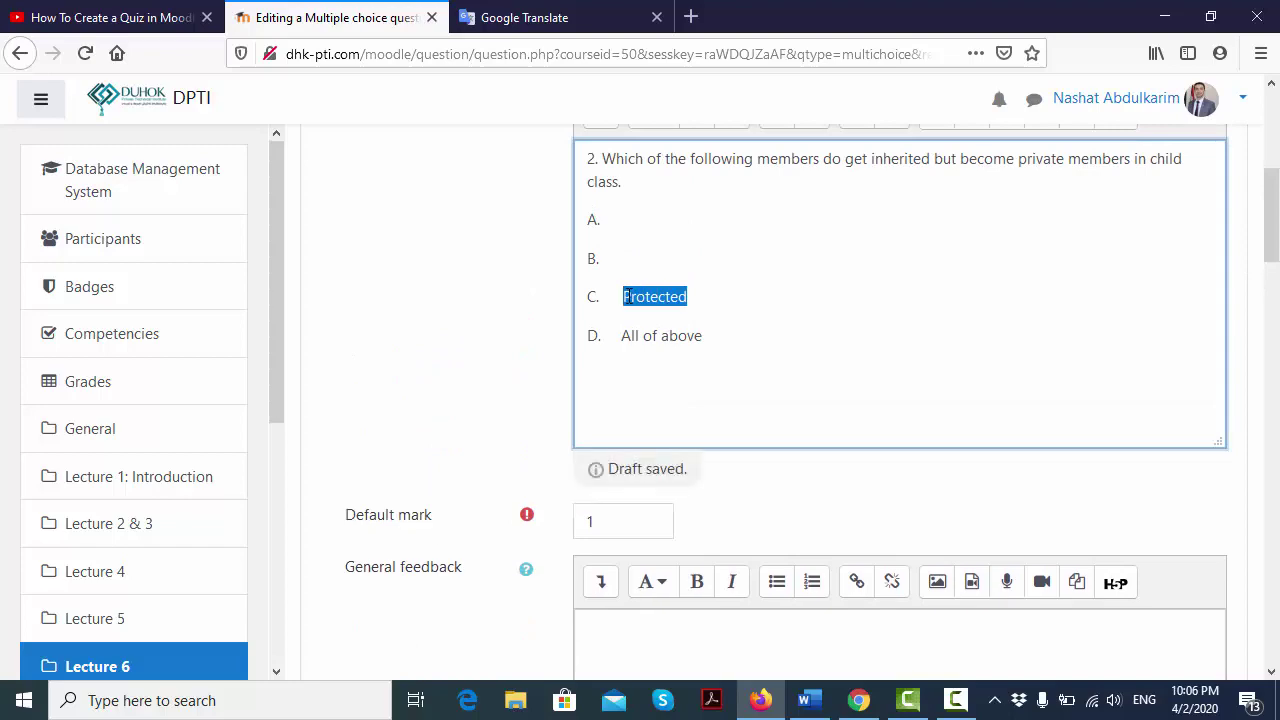
key(ctrl+x)
drag(1273, 232, 1273, 477)
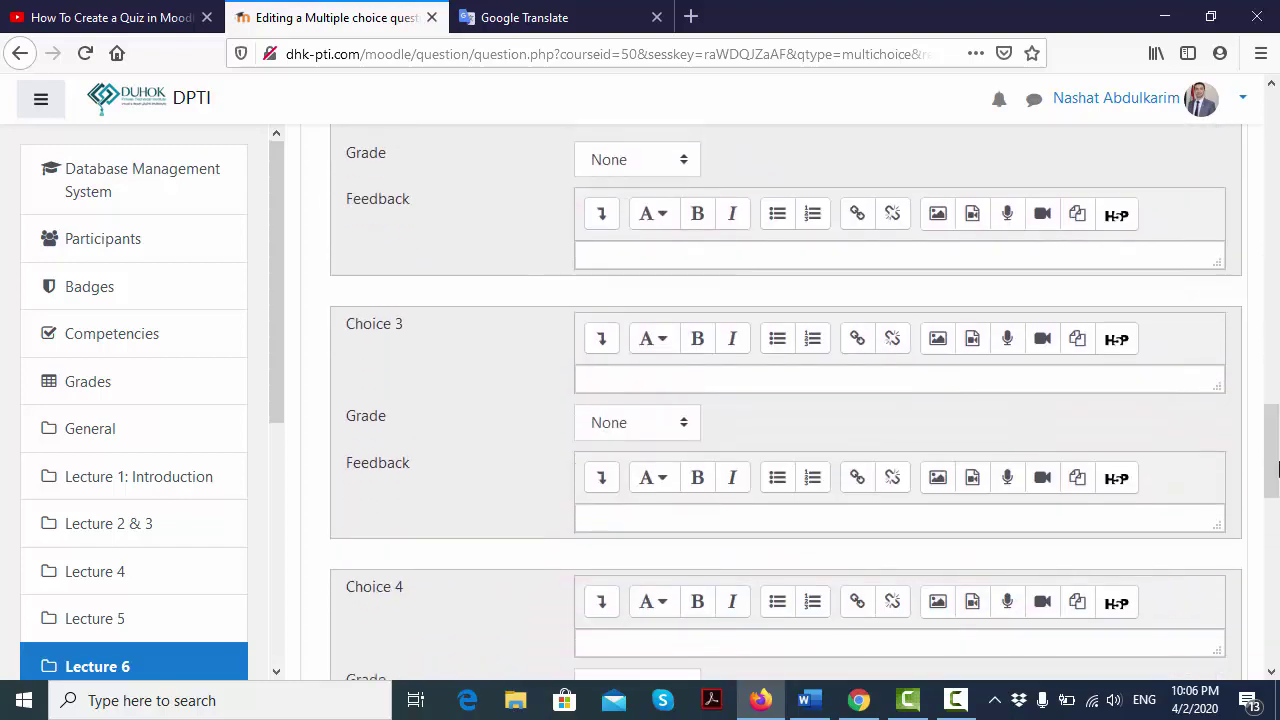
scroll(1028, 408, down, 2)
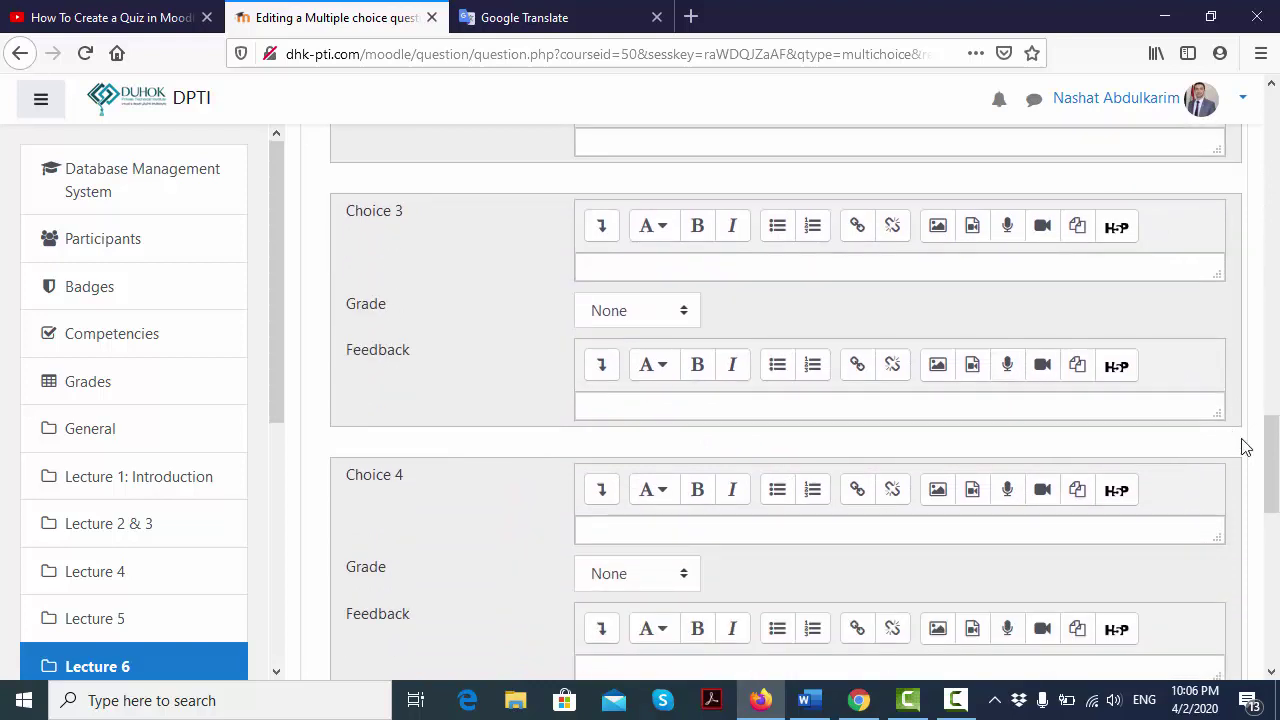
drag(1271, 449, 1271, 140)
click(1076, 451)
key(ctrl+v)
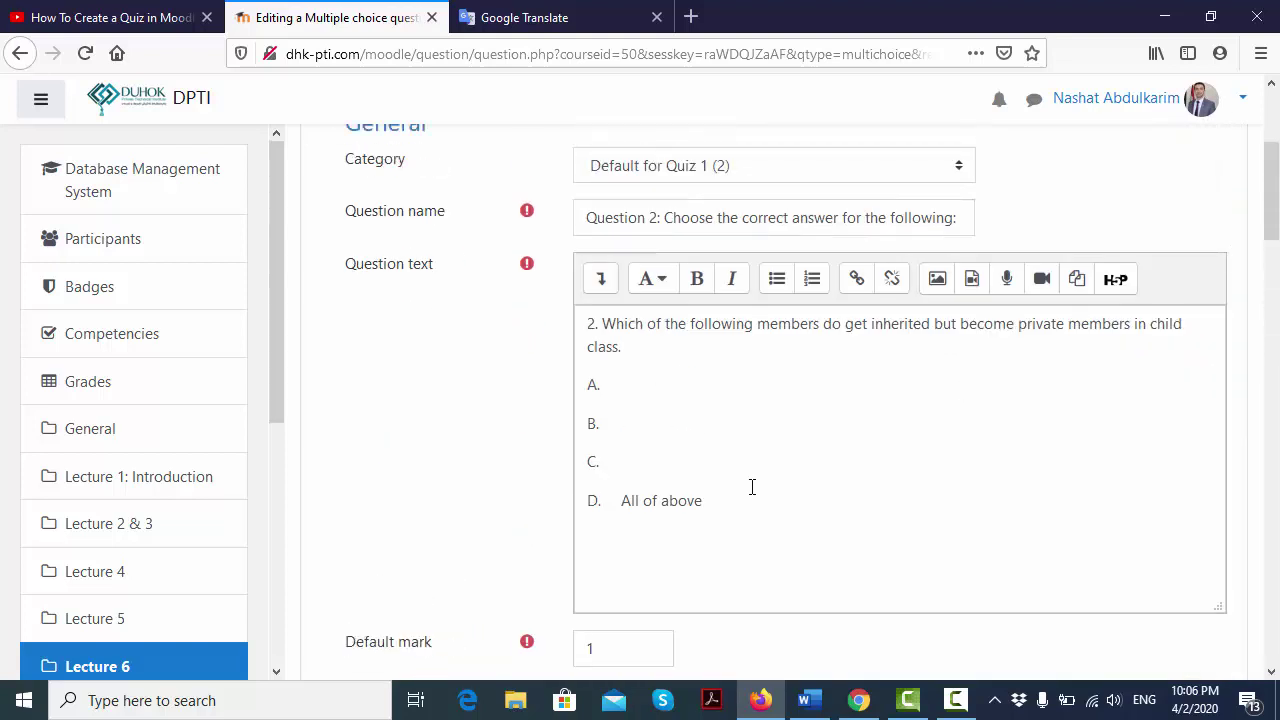
Move "All of above" from the question text into Choice 4, deleting the leftover letters A. to D. from the question text.
drag(705, 501, 622, 502)
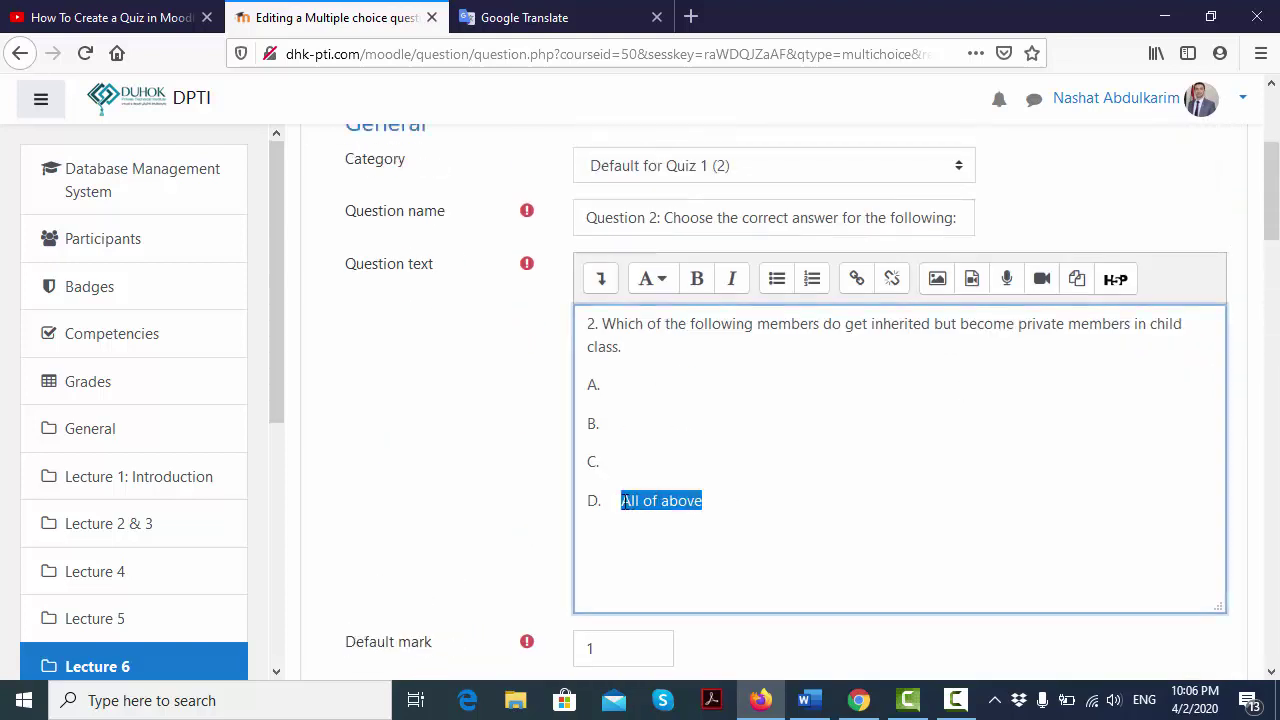
key(BackSpace)
key(shift+Home)
key(shift+Up)
key(shift+Up)
key(shift+Up)
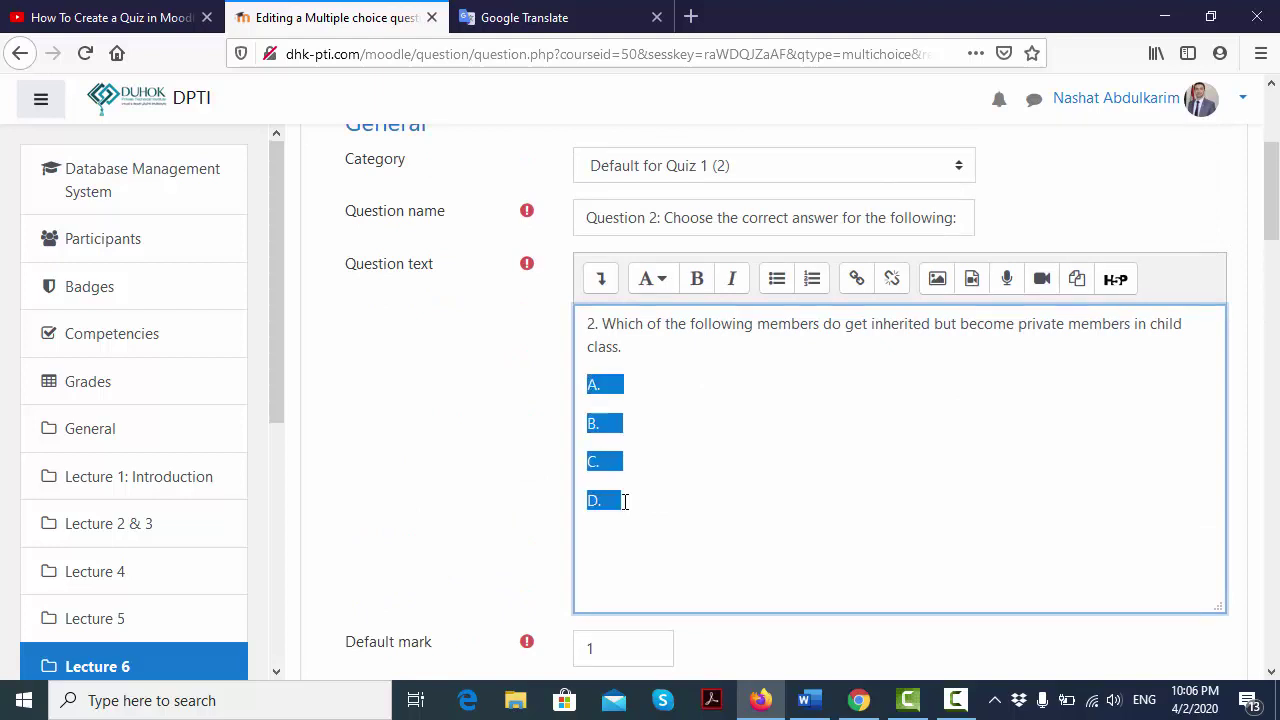
key(BackSpace)
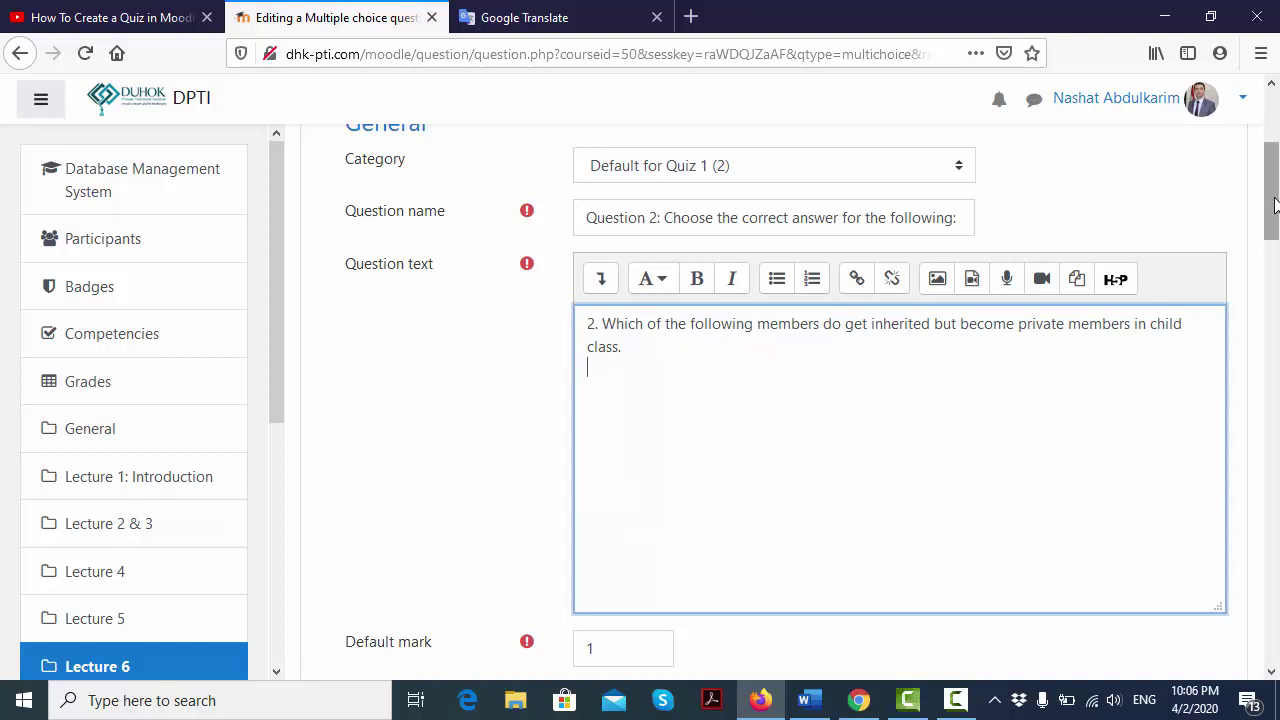
drag(1274, 204, 1274, 495)
click(952, 434)
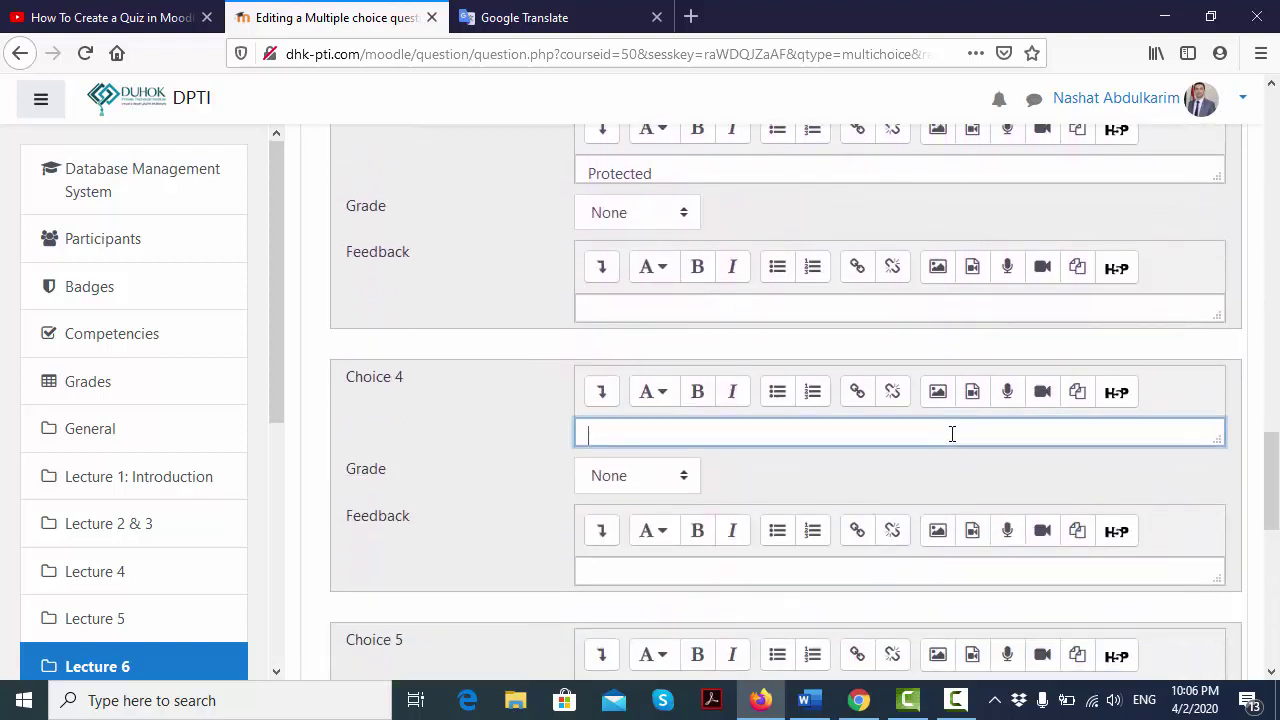
key(ctrl+v)
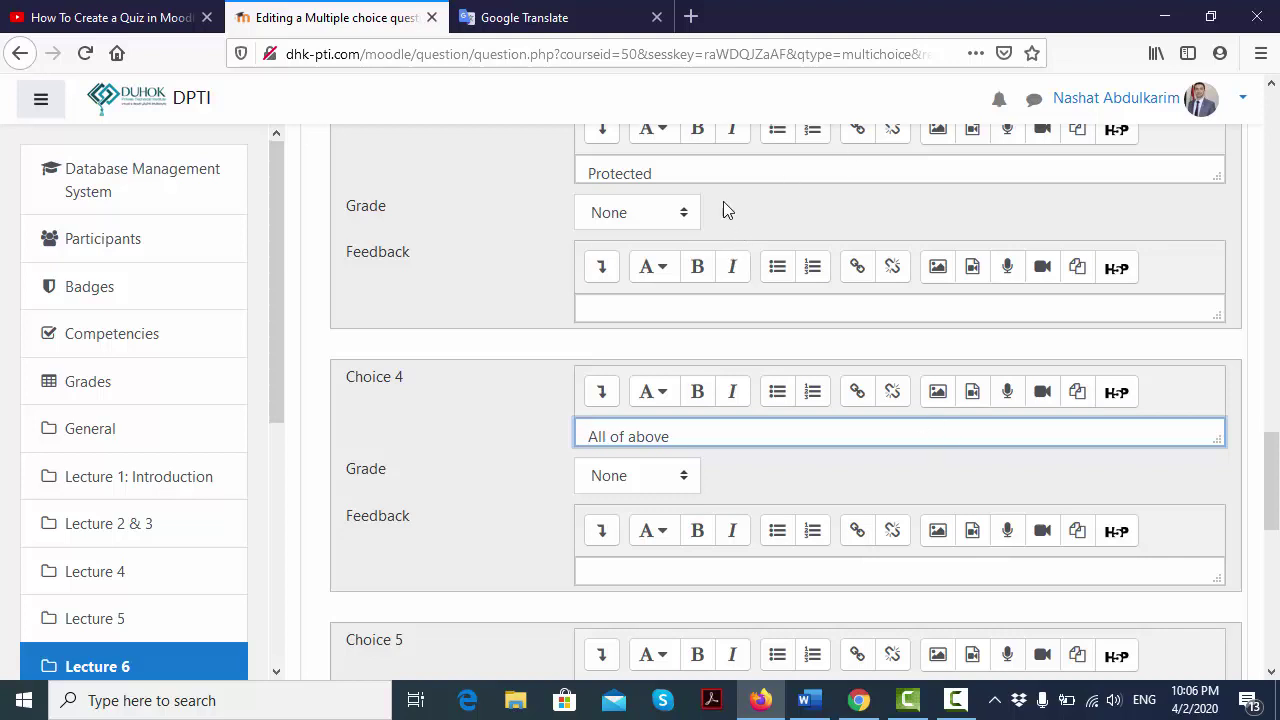